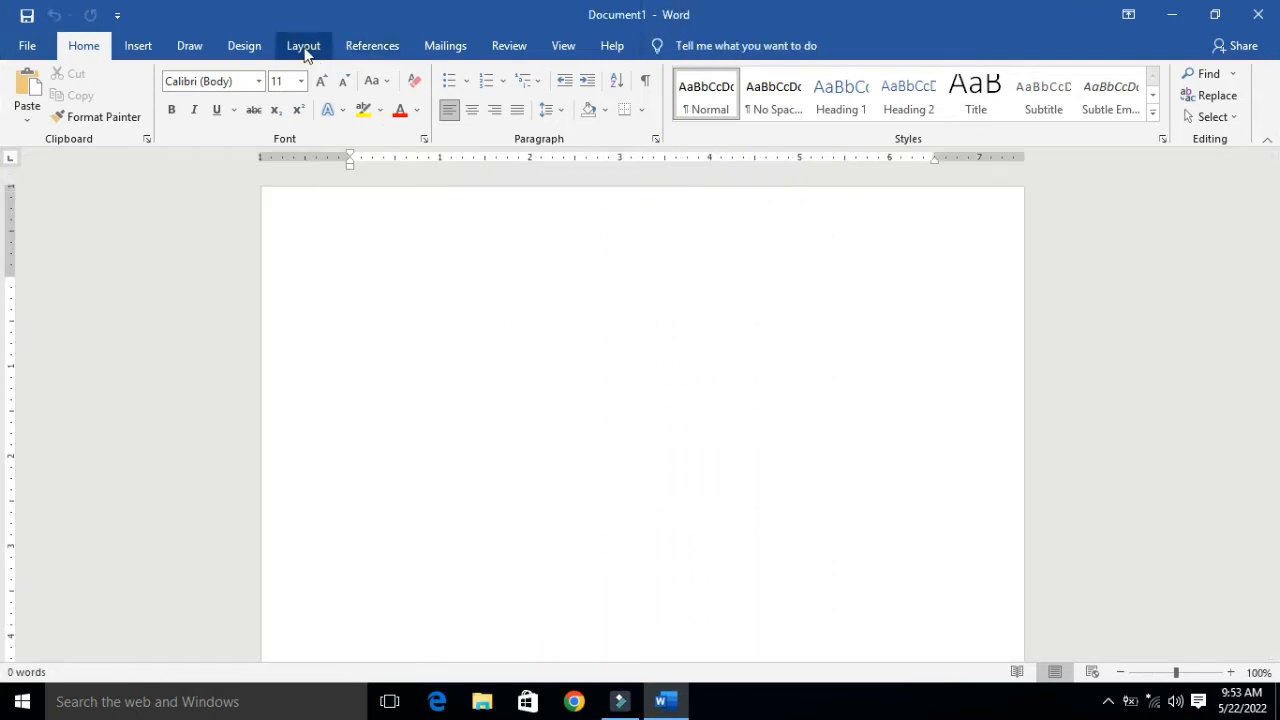
- Set the page to A4 paper size with the Narrow margin preset
{"action": "left_click", "coordinate": [304, 46]}
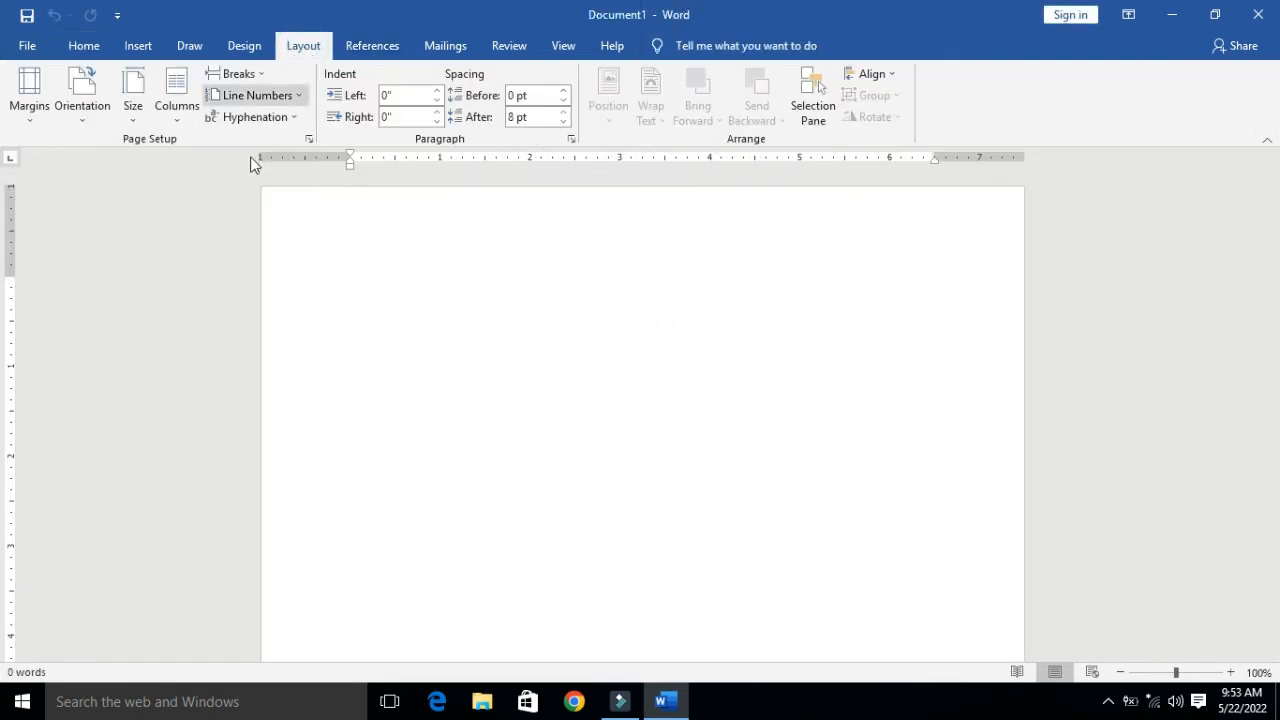
{"action": "left_click", "coordinate": [148, 117]}
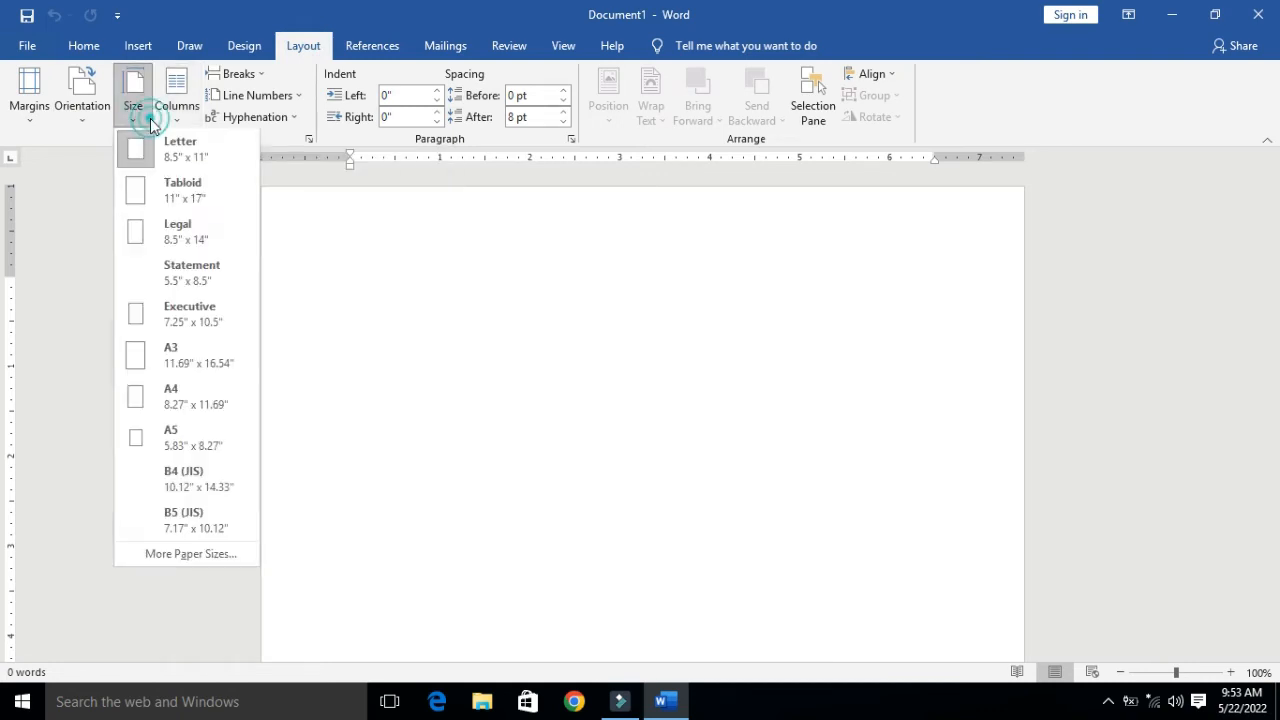
{"action": "left_click", "coordinate": [185, 394]}
{"action": "left_click", "coordinate": [30, 100]}
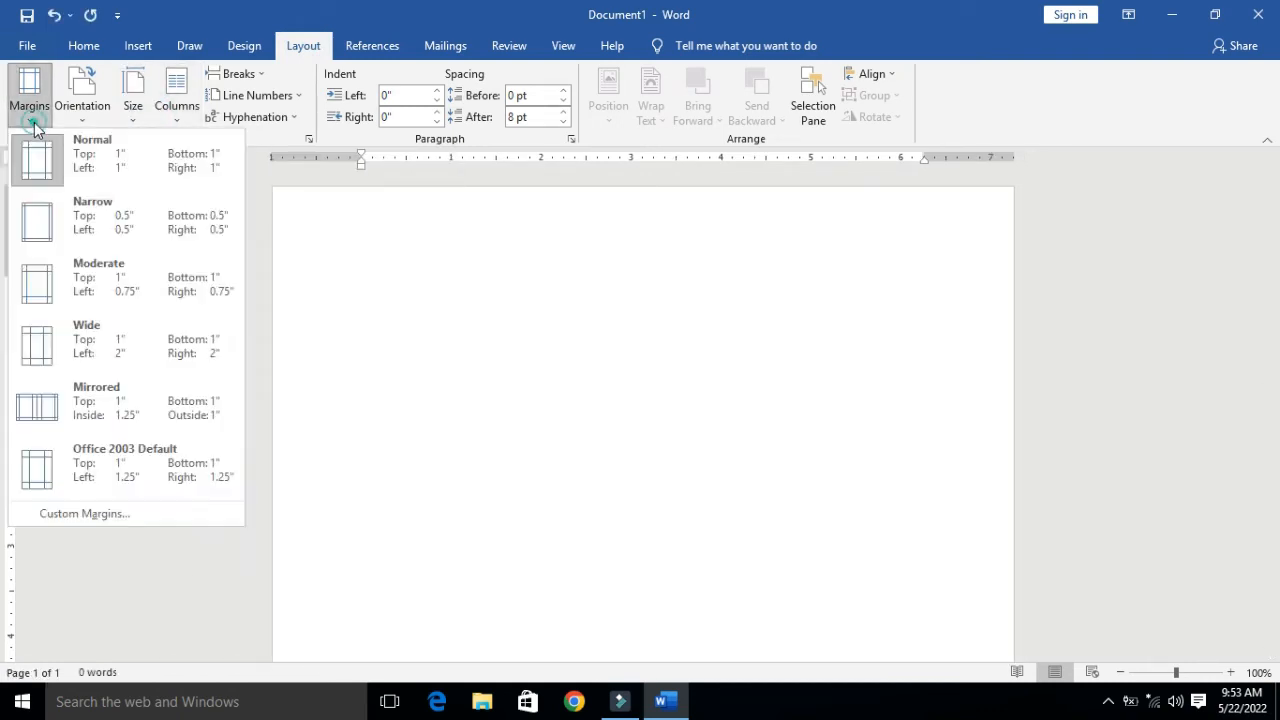
{"action": "left_click", "coordinate": [70, 213]}
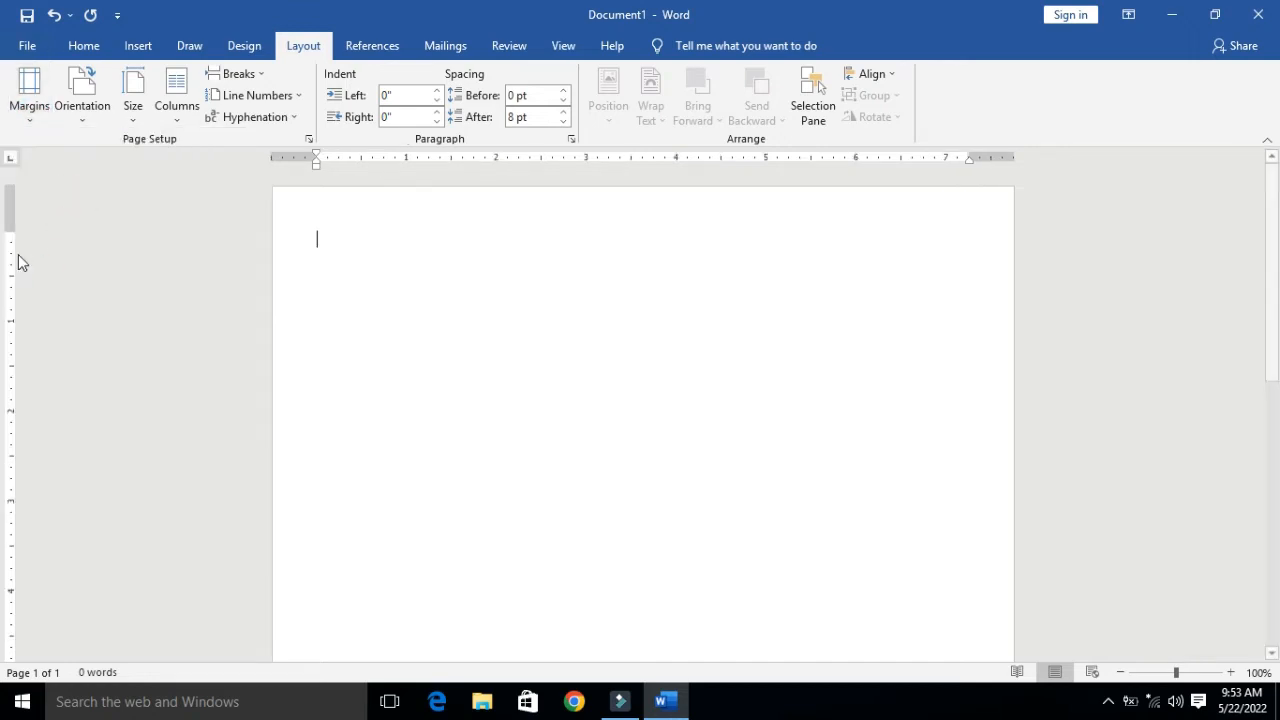
- Shrink the page's top and bottom margins to about a quarter inch each
{"action": "left_click_drag", "start_coordinate": [8, 230], "coordinate": [8, 206]}
{"action": "left_click_drag", "start_coordinate": [1268, 358], "coordinate": [1279, 668]}
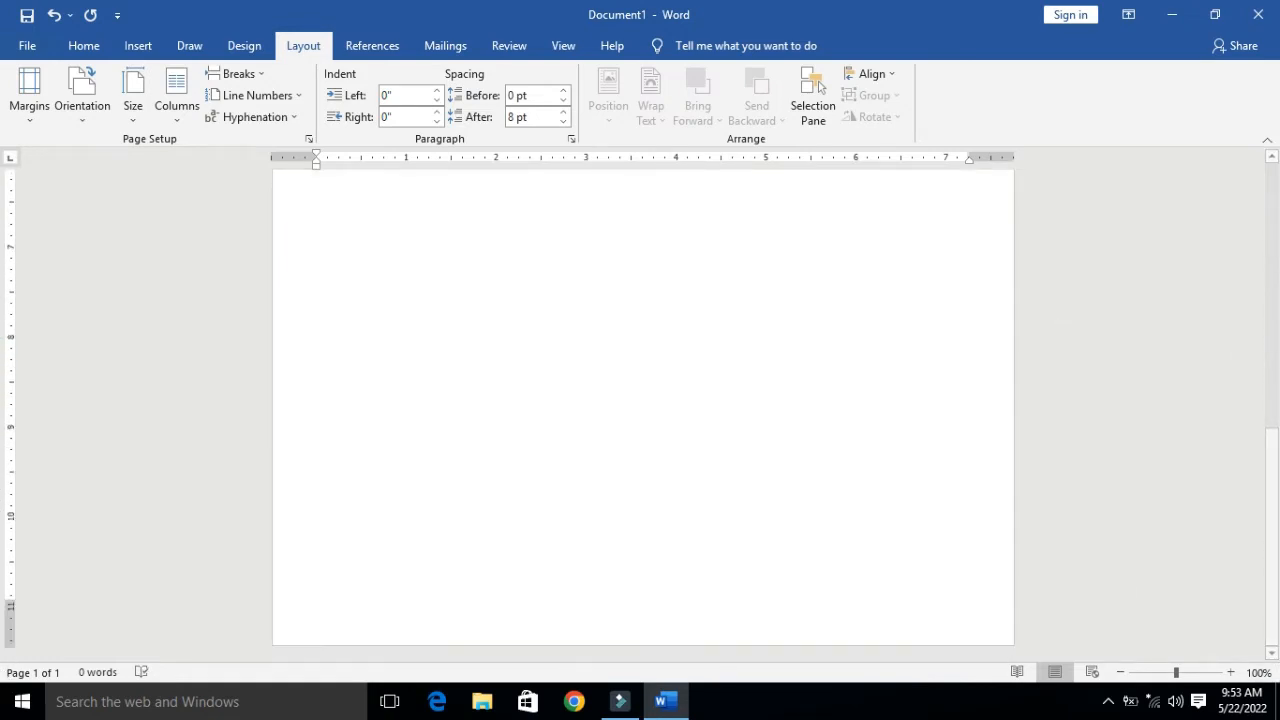
{"action": "left_click_drag", "start_coordinate": [10, 601], "coordinate": [19, 623]}
{"action": "left_click_drag", "start_coordinate": [1266, 569], "coordinate": [1278, 265]}
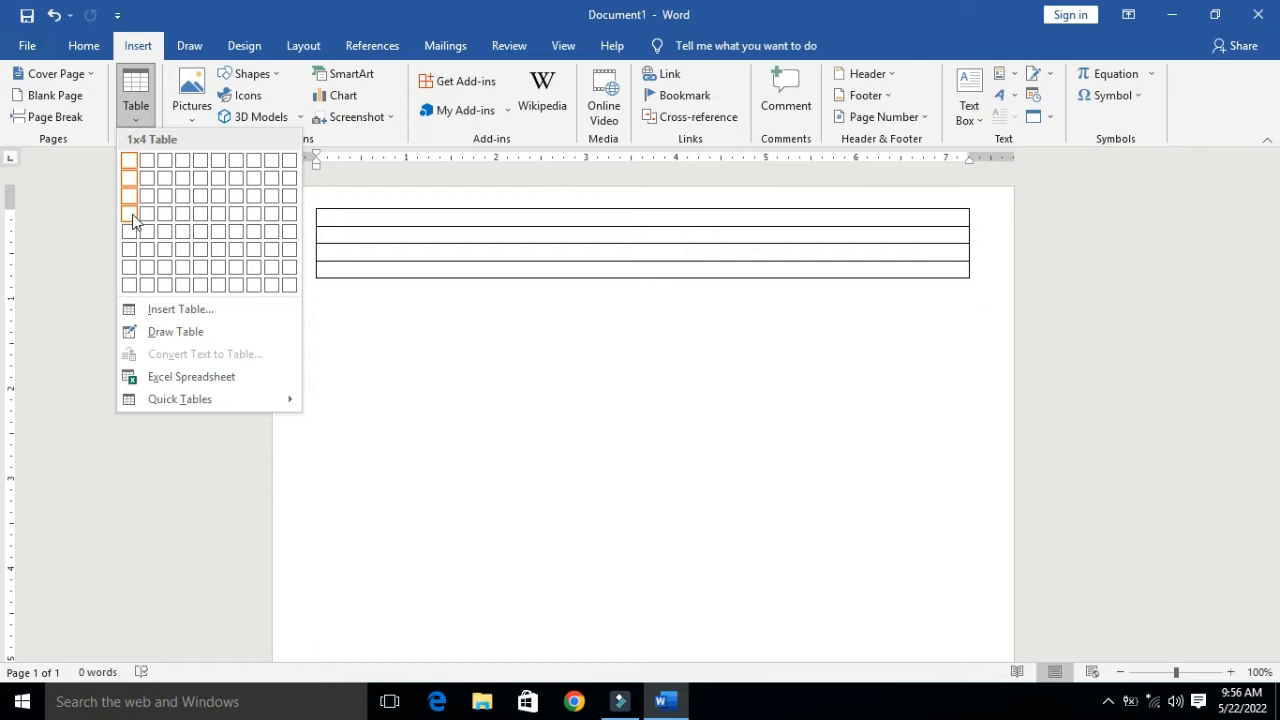
- Insert a table with two columns and four rows and set its alignment to Center
{"action": "left_click", "coordinate": [143, 222]}
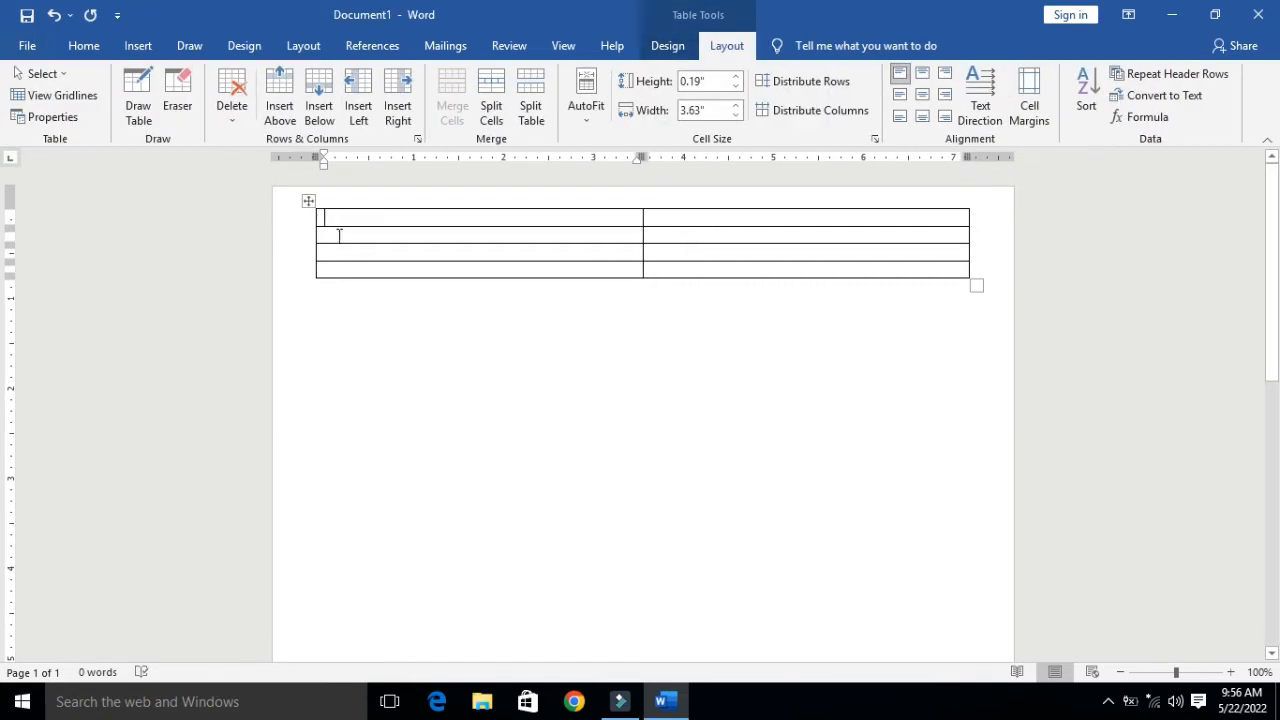
{"action": "left_click", "coordinate": [70, 117]}
{"action": "left_click", "coordinate": [549, 272]}
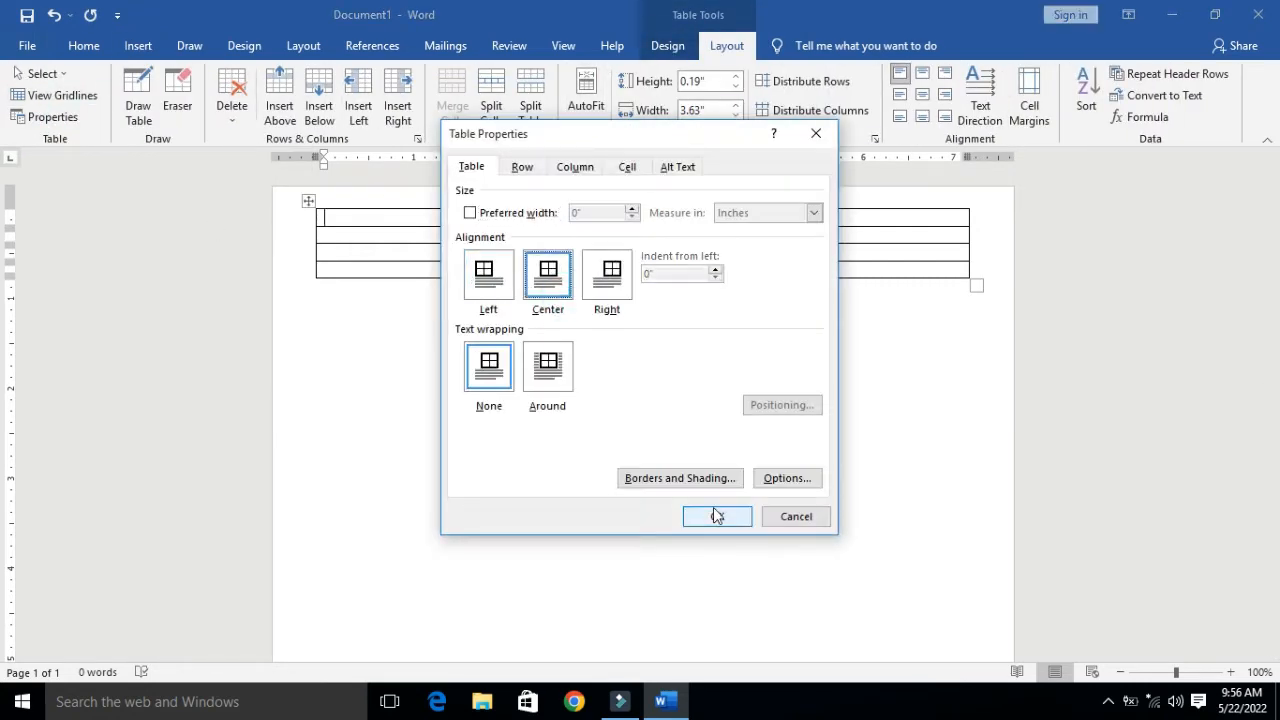
{"action": "left_click", "coordinate": [715, 511]}
- Stretch the table to the full page width and move it up to the page's upper edge
{"action": "left_click_drag", "start_coordinate": [976, 287], "coordinate": [1050, 272]}
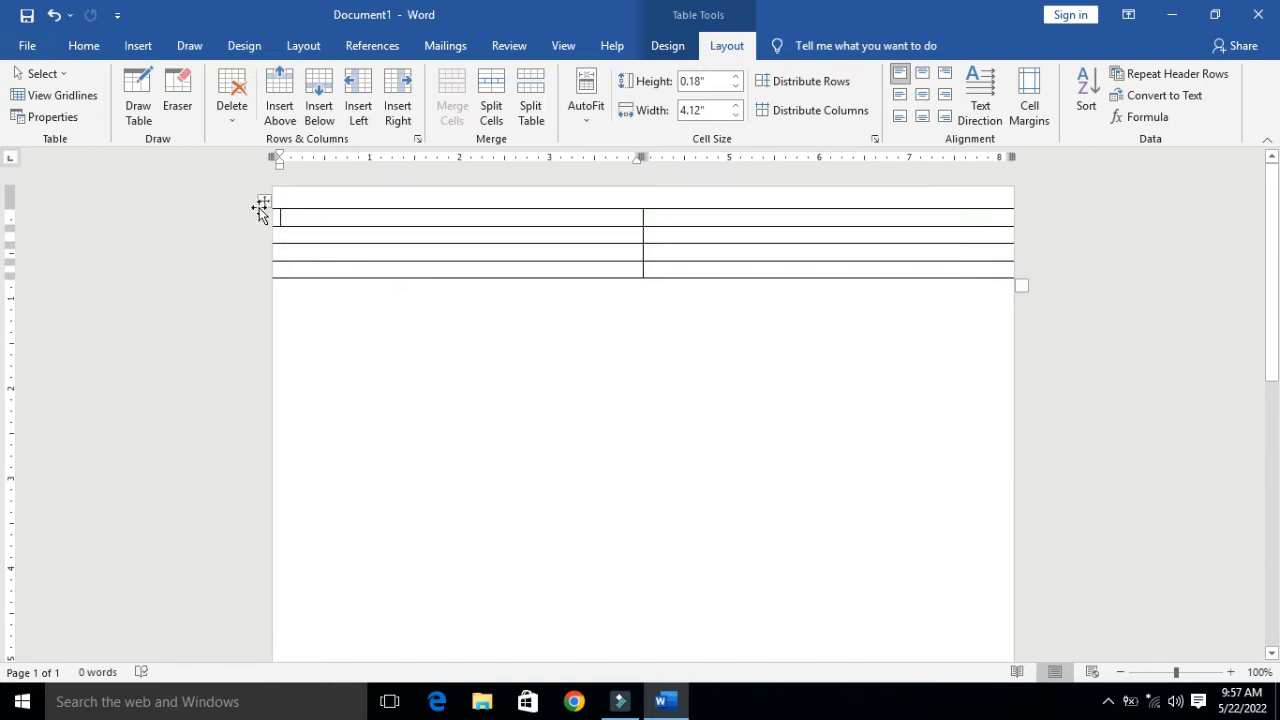
{"action": "mouse_move", "coordinate": [257, 165]}
{"action": "left_mouse_down"}
{"action": "mouse_move", "coordinate": [268, 248]}
{"action": "mouse_move", "coordinate": [254, 171]}
{"action": "mouse_move", "coordinate": [240, 183]}
{"action": "left_mouse_up"}
- Narrow the table's first column to about 1.2 inches and increase the first row's height to about 0.9 inch
{"action": "left_click", "coordinate": [260, 177]}
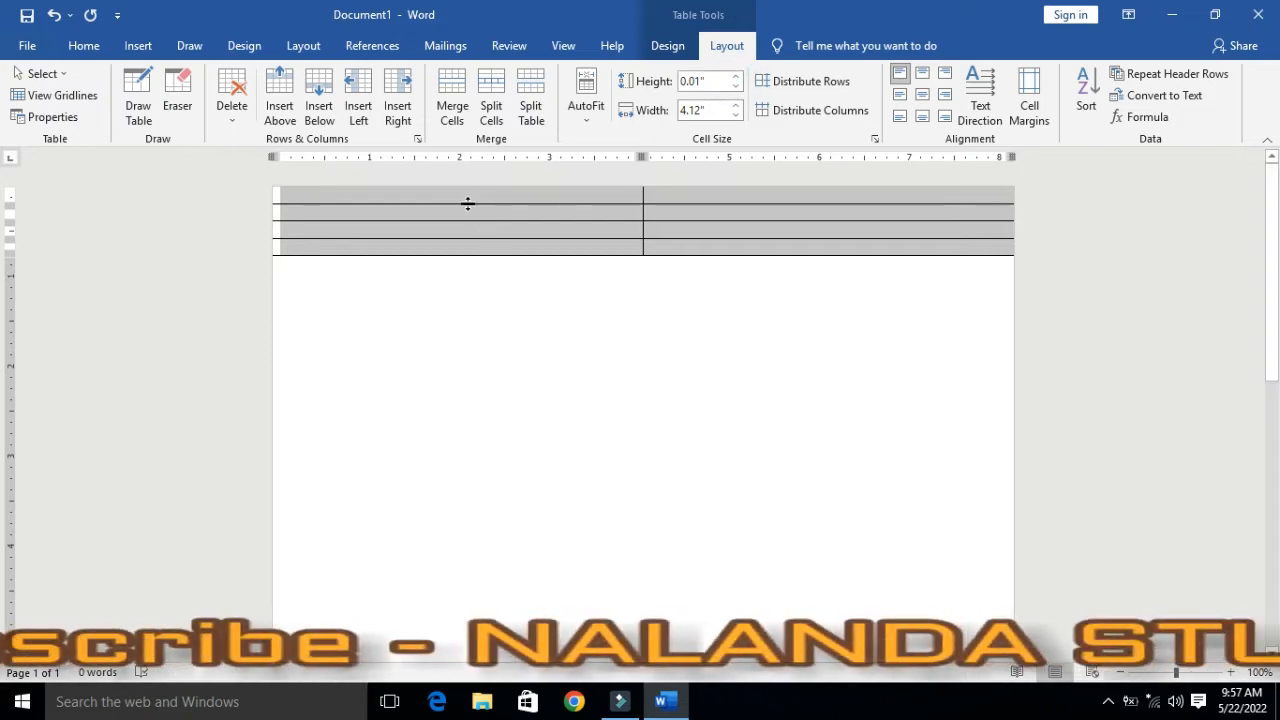
{"action": "left_click_drag", "start_coordinate": [643, 194], "coordinate": [355, 265]}
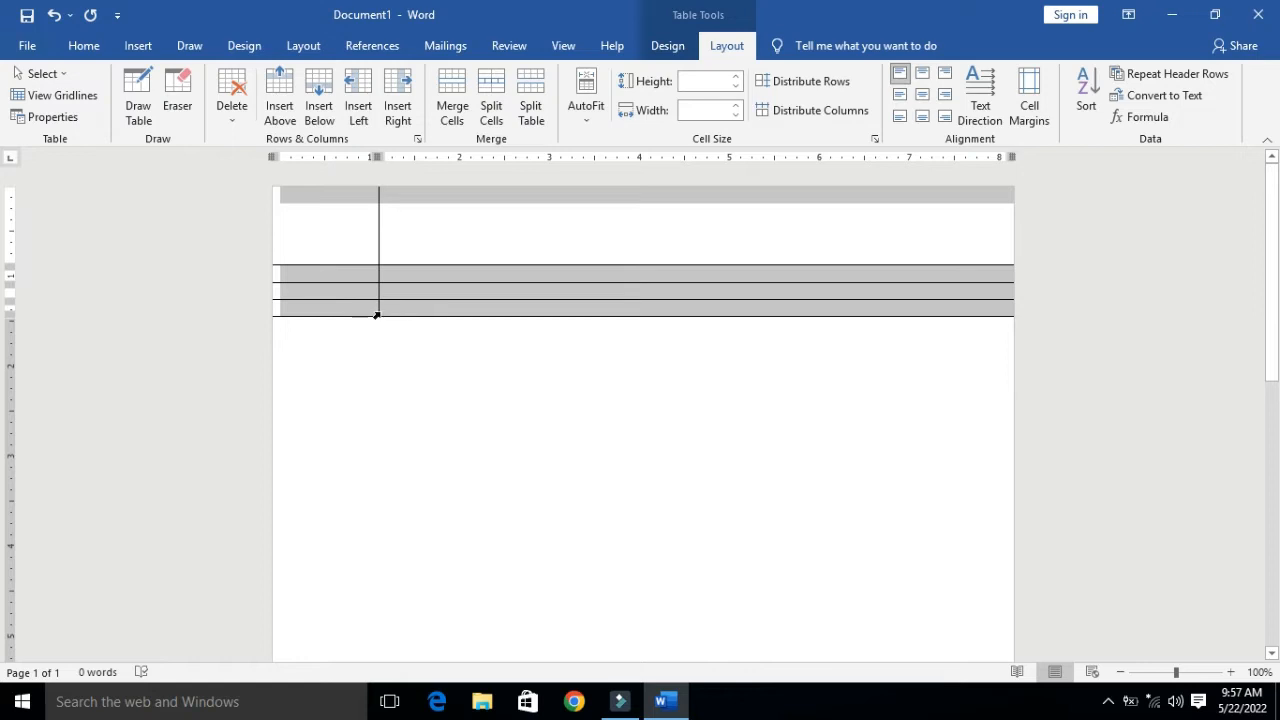
- Add seven empty rows to the end of the table
{"action": "left_click", "coordinate": [371, 314]}
{"action": "key", "text": "Tab"}
{"action": "key", "text": "Tab"}
{"action": "key", "text": "Tab"}
{"action": "key", "text": "Tab"}
{"action": "key", "text": "Tab"}
{"action": "key", "text": "Tab"}
{"action": "key", "text": "Tab"}
{"action": "key", "text": "Tab"}
{"action": "key", "text": "Tab"}
{"action": "key", "text": "Tab"}
{"action": "key", "text": "Tab"}
{"action": "key", "text": "Tab"}
{"action": "key", "text": "Tab"}
{"action": "key", "text": "Tab"}
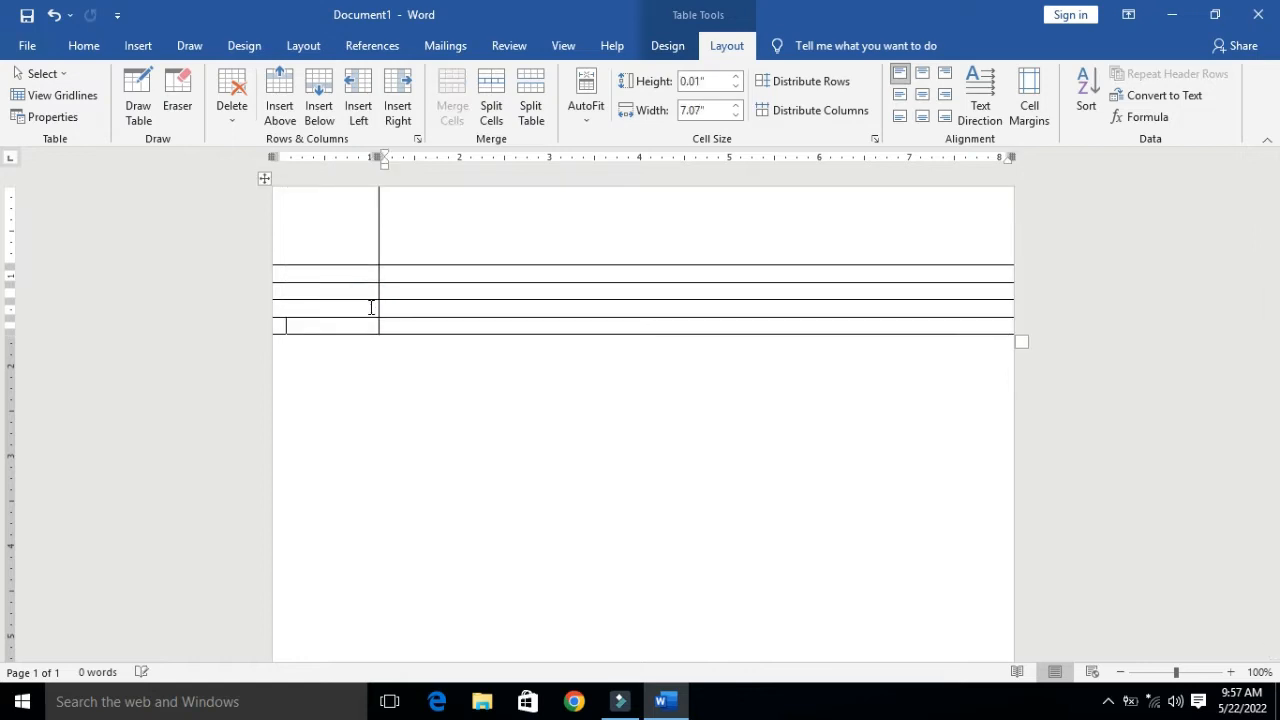
{"action": "key", "text": "Tab"}
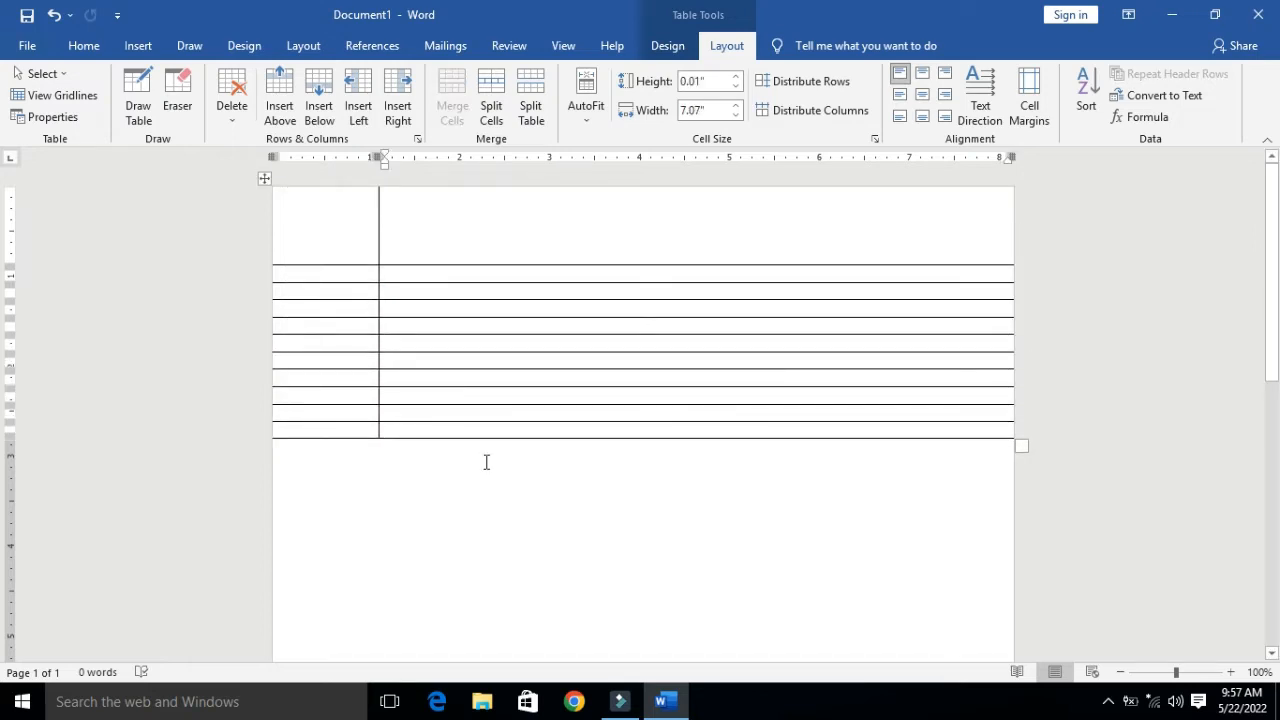
{"action": "left_click_drag", "start_coordinate": [1276, 338], "coordinate": [1279, 655]}
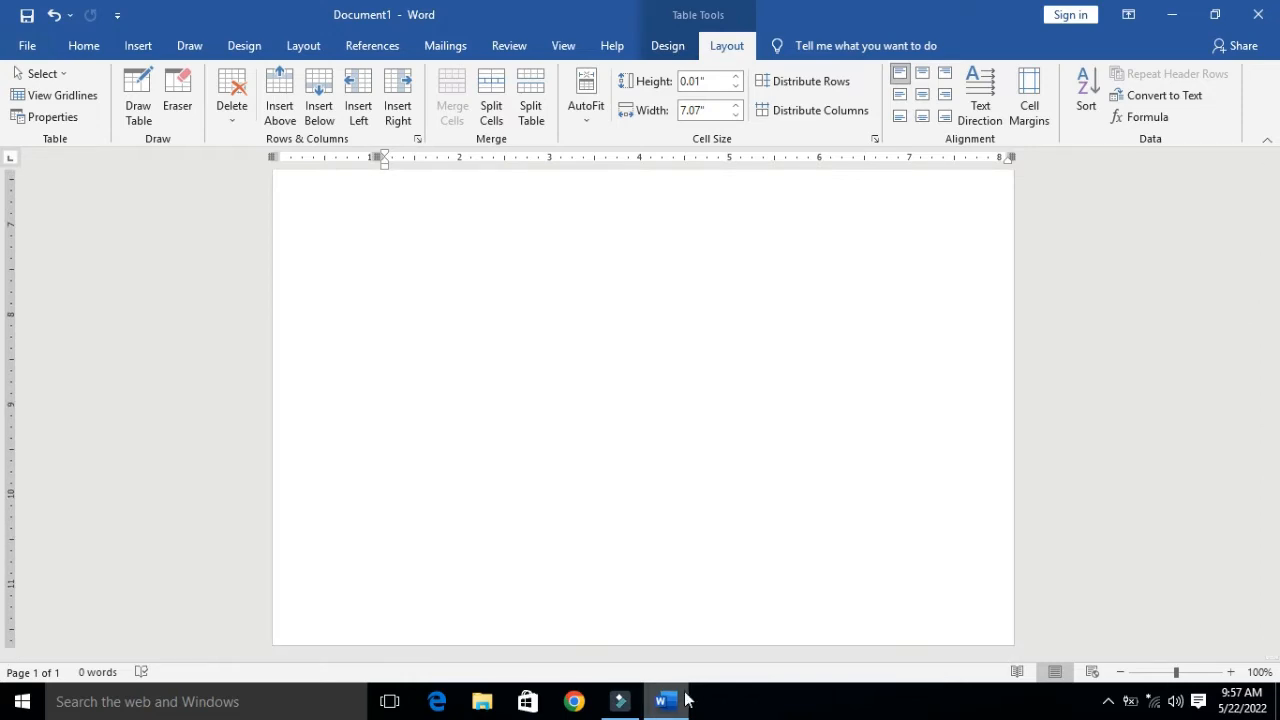
{"action": "left_click", "coordinate": [520, 543]}
{"action": "left_click_drag", "start_coordinate": [1278, 434], "coordinate": [1279, 710]}
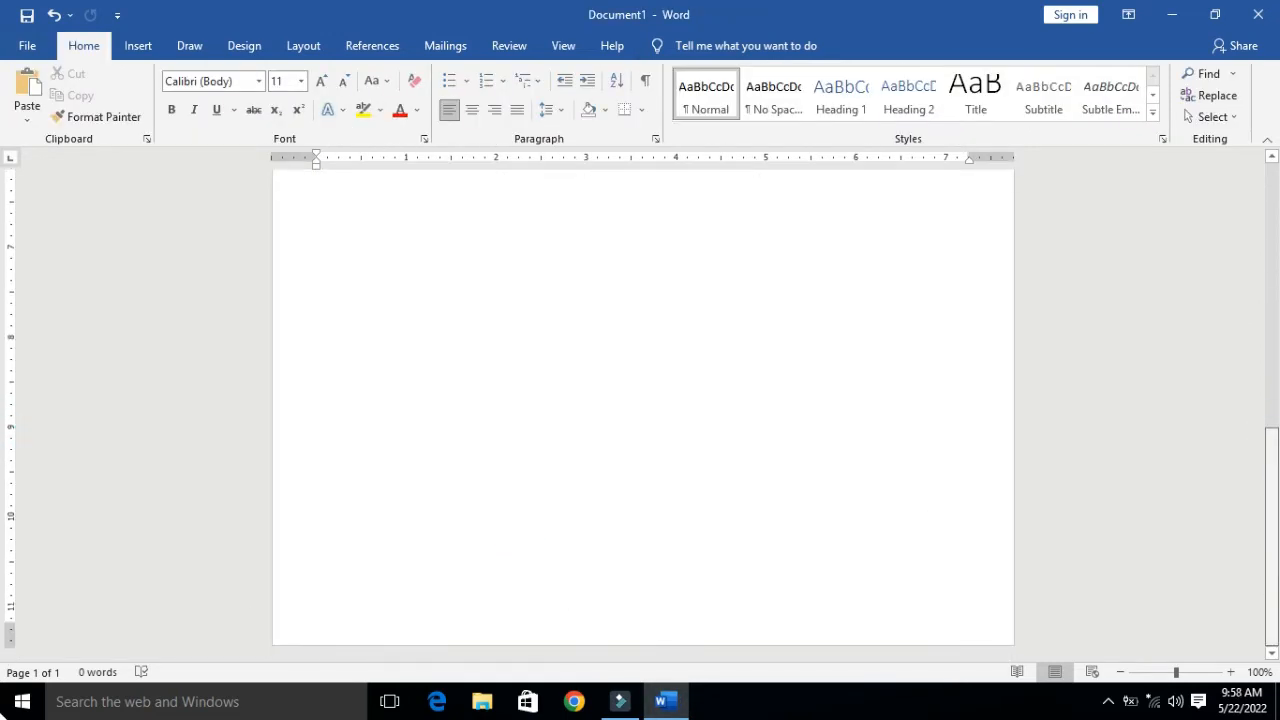
{"action": "left_click_drag", "start_coordinate": [1272, 650], "coordinate": [1240, 309]}
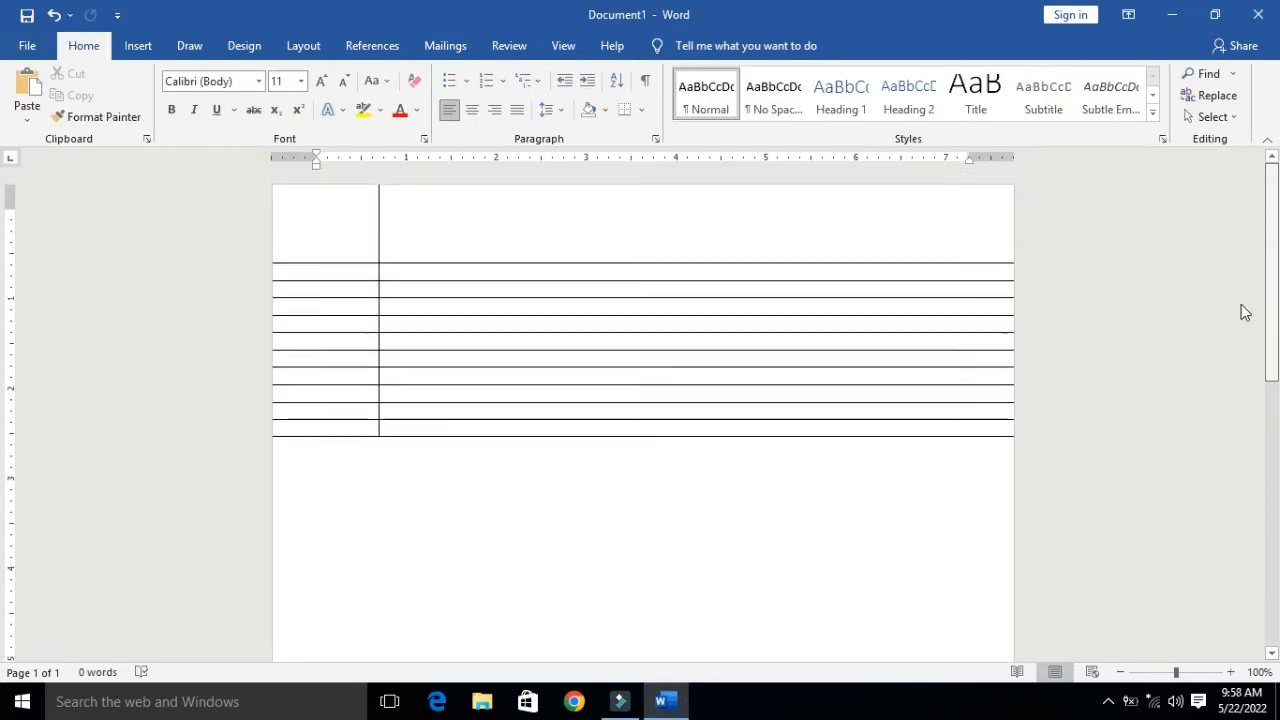
- Enlarge the fifth, ninth and thirteenth rows with an extra blank line each, adding new rows at the table's end
{"action": "left_click", "coordinate": [337, 274]}
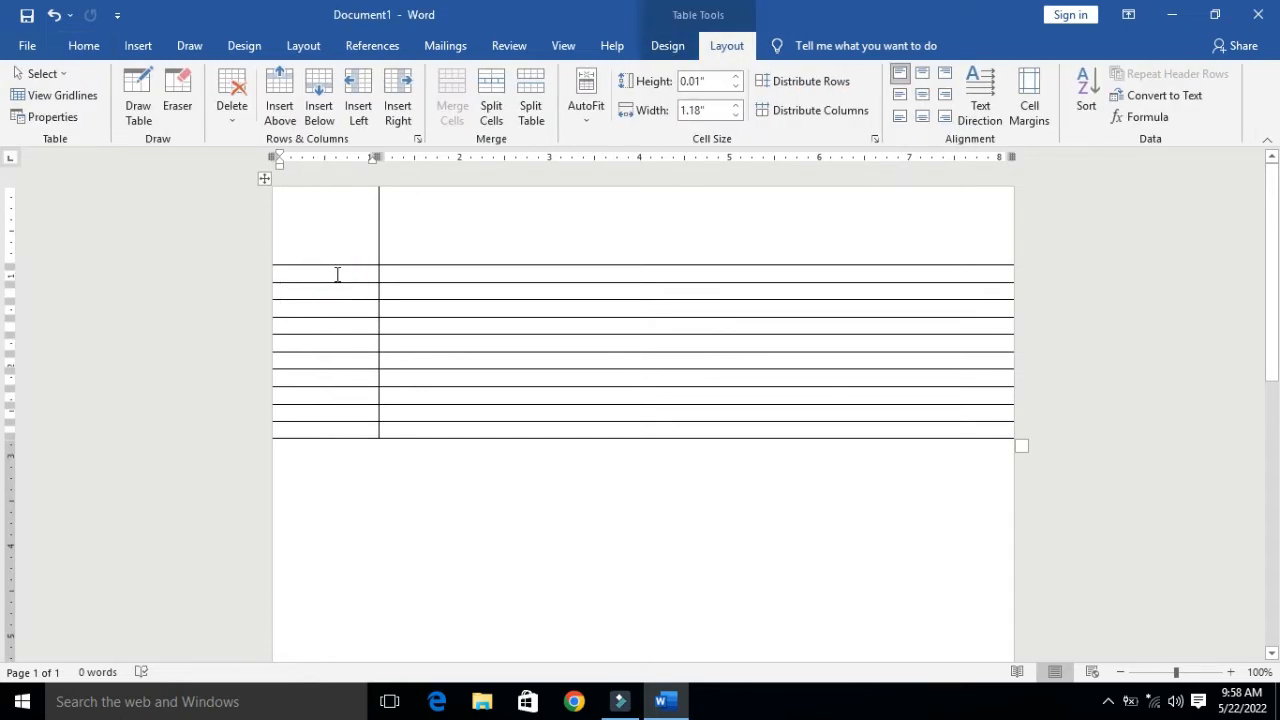
{"action": "key", "text": "Return"}
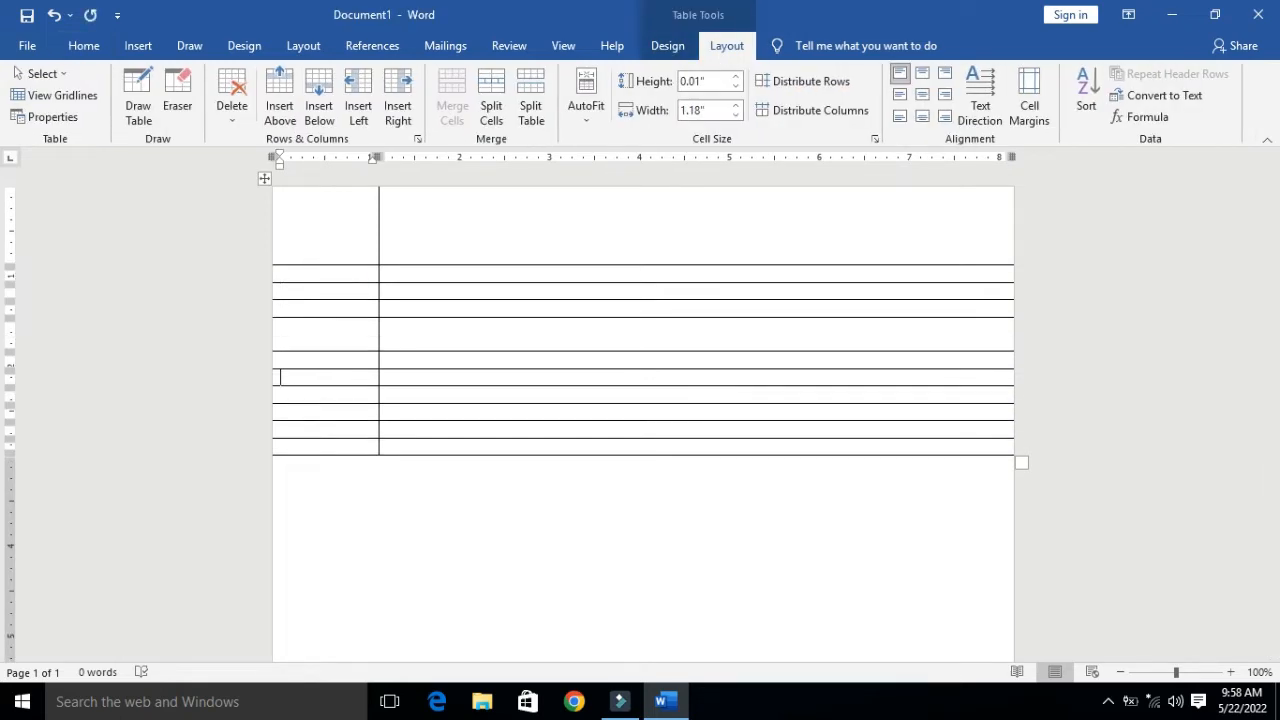
{"action": "key", "text": "Return"}
{"action": "key", "text": "Tab"}
{"action": "key", "text": "Down"}
{"action": "key", "text": "Up"}
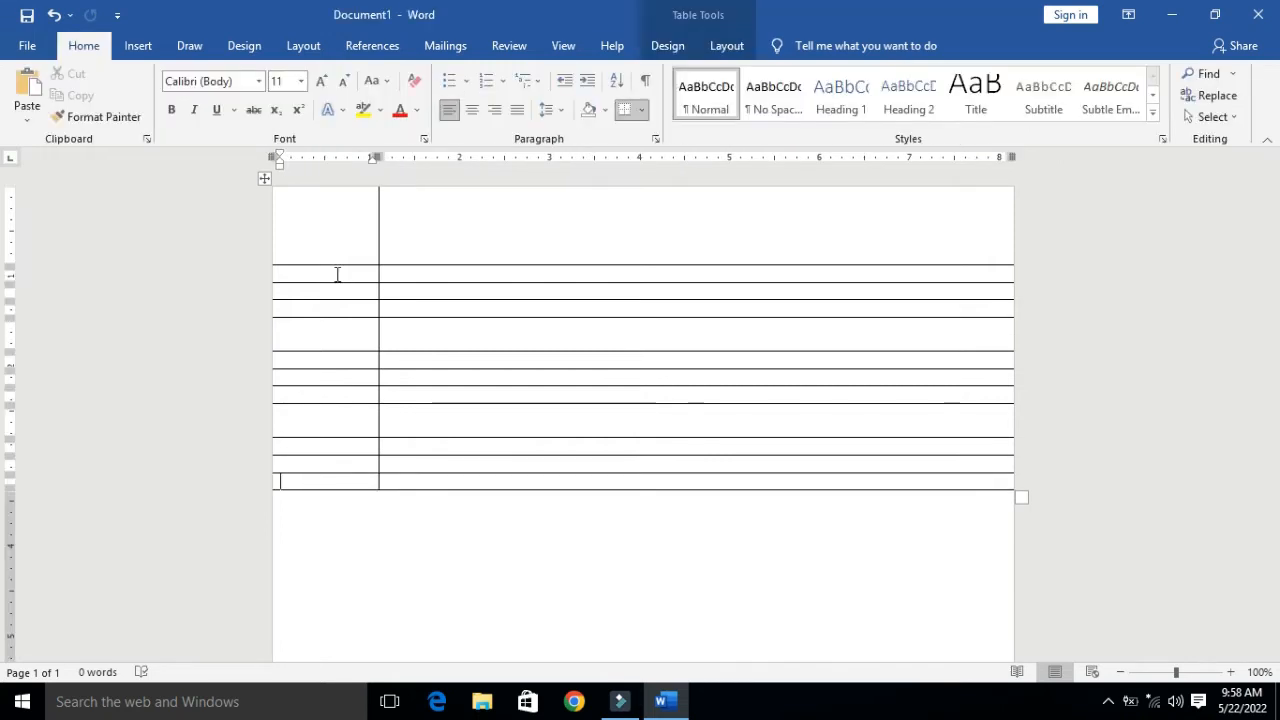
{"action": "key", "text": "Tab"}
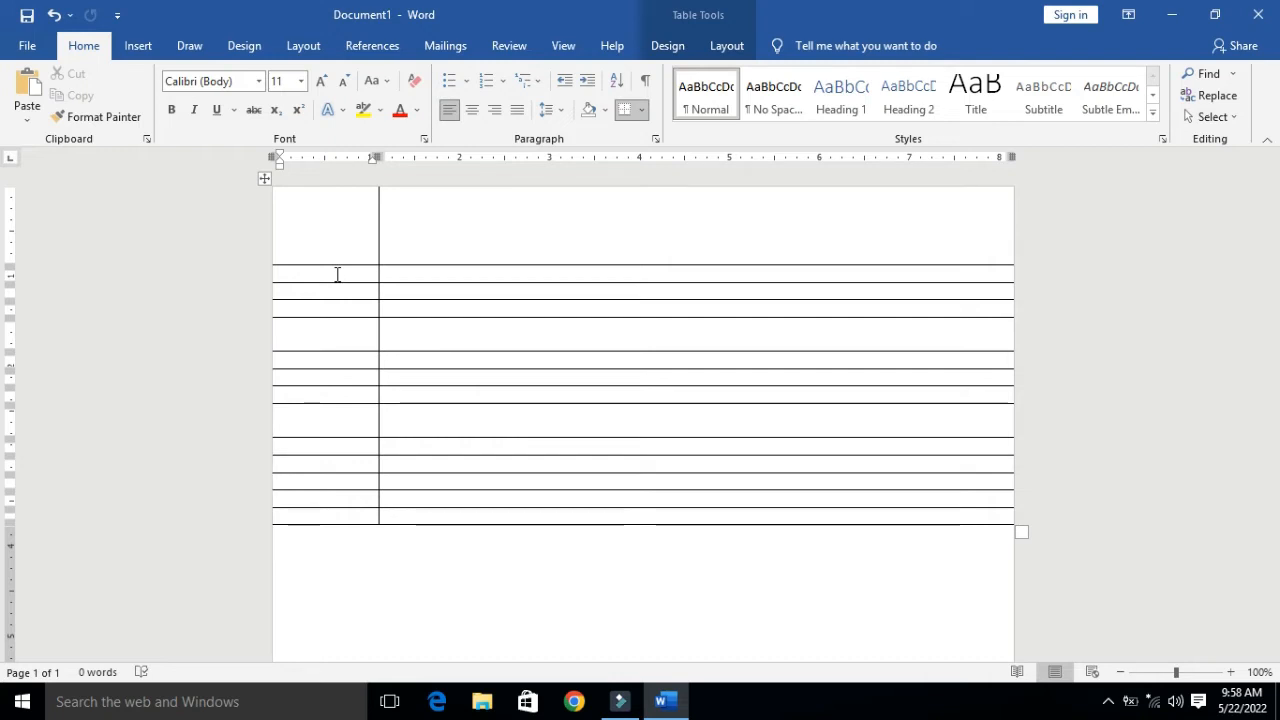
{"action": "key", "text": "Tab"}
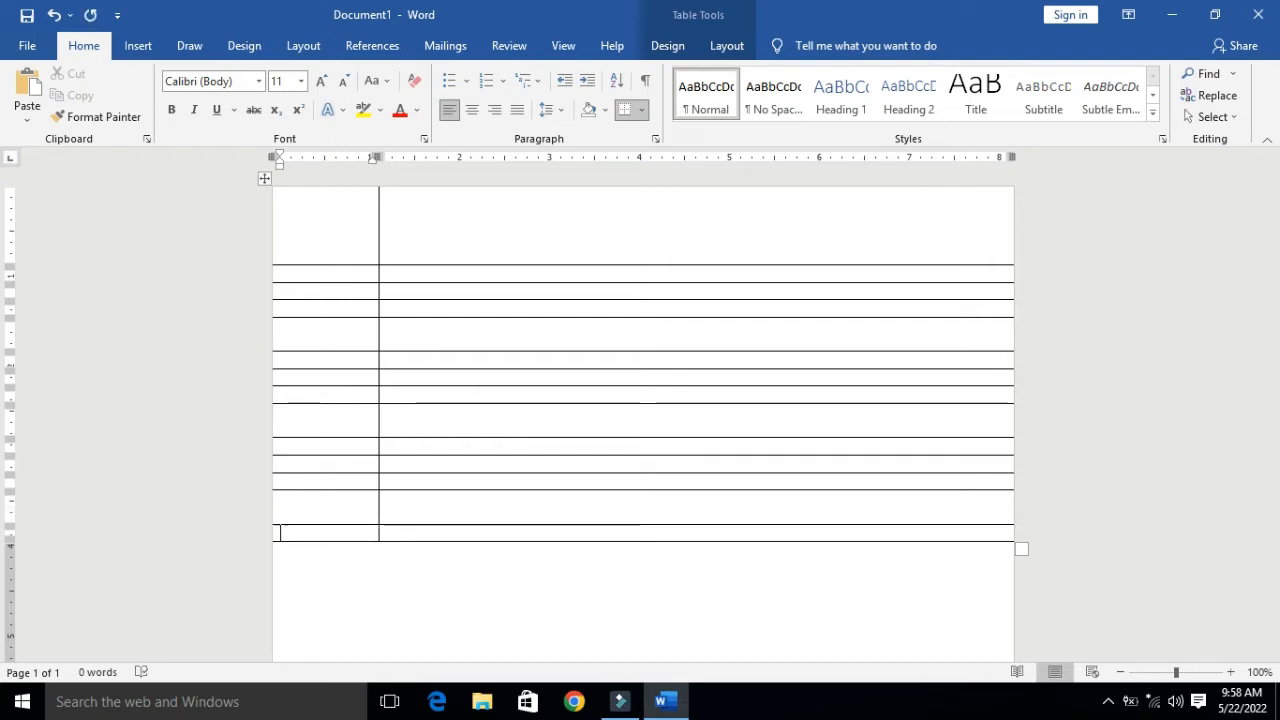
- Append more empty rows until the table extends about 8 inches down the page
{"action": "key", "text": "Tab"}
{"action": "key", "text": "Tab"}
{"action": "key", "text": "Tab"}
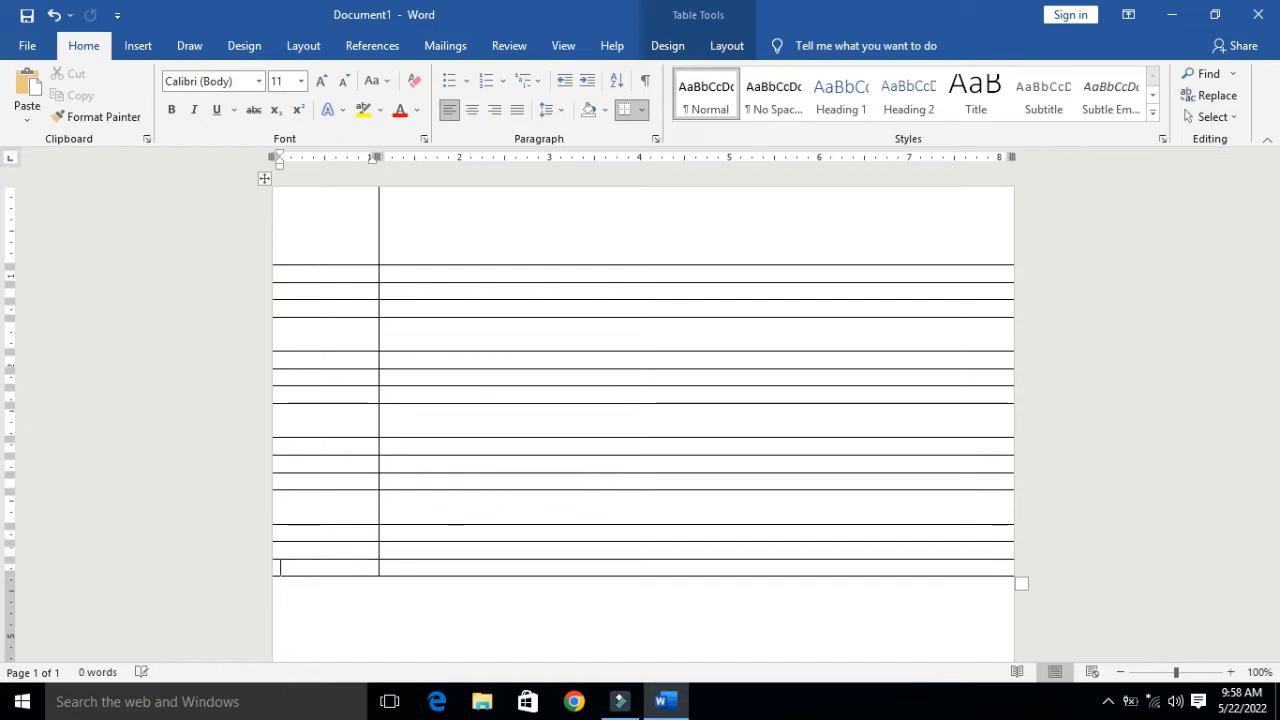
{"action": "key", "text": "Tab"}
{"action": "key", "text": "Tab"}
{"action": "key", "text": "Tab"}
{"action": "key", "text": "Tab"}
{"action": "key", "text": "Tab"}
{"action": "key", "text": "Tab"}
{"action": "key", "text": "Tab"}
{"action": "key", "text": "Tab"}
{"action": "key", "text": "Tab"}
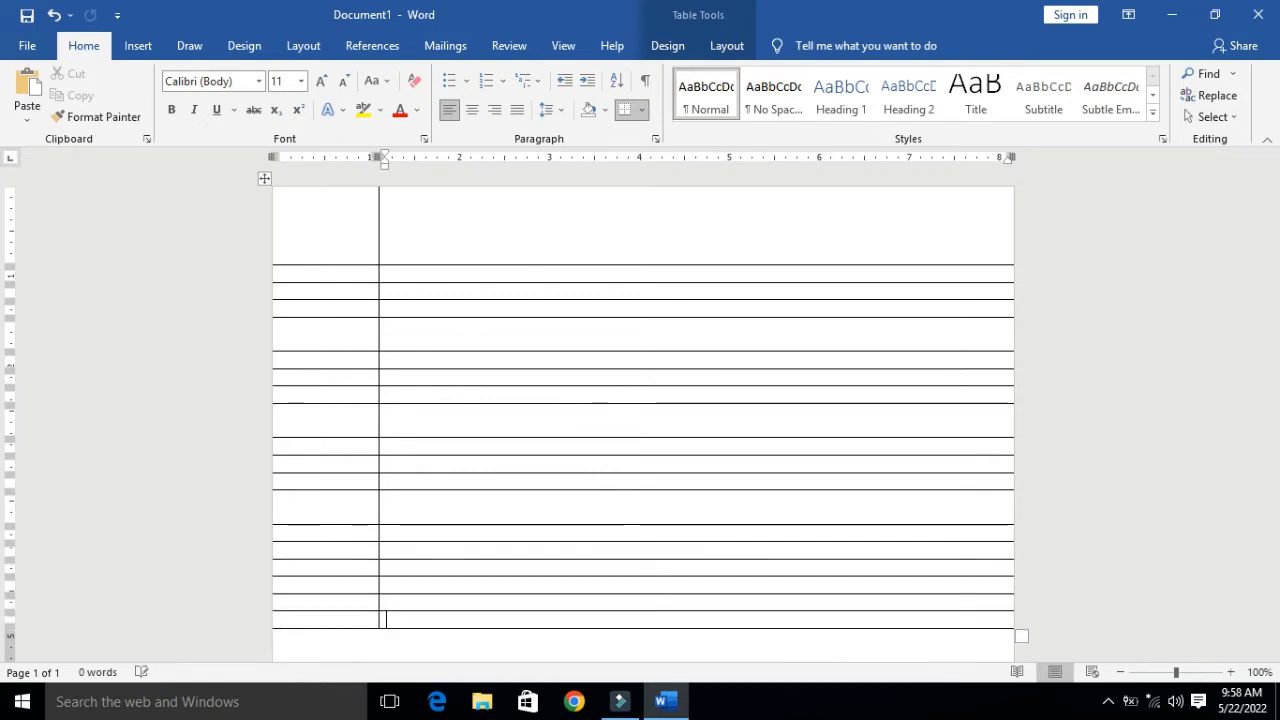
{"action": "key", "text": "Tab"}
{"action": "key", "text": "Tab"}
{"action": "key", "text": "Tab"}
{"action": "key", "text": "Tab"}
{"action": "key", "text": "Tab"}
{"action": "key", "text": "Tab"}
{"action": "key", "text": "Tab"}
{"action": "key", "text": "Tab"}
{"action": "key", "text": "Tab"}
{"action": "key", "text": "Tab"}
{"action": "key", "text": "Tab"}
{"action": "key", "text": "Tab"}
{"action": "key", "text": "Tab"}
{"action": "key", "text": "Tab"}
{"action": "key", "text": "Tab"}
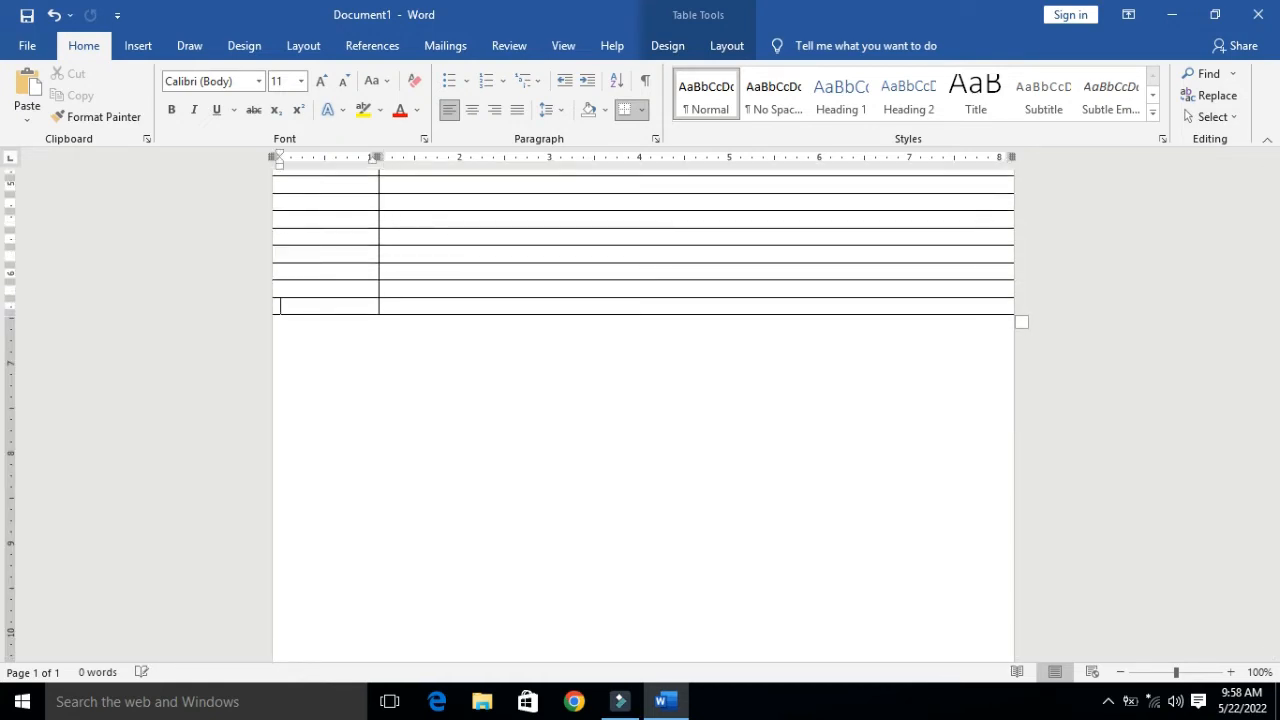
{"action": "key", "text": "Tab"}
{"action": "key", "text": "Tab"}
{"action": "key", "text": "Tab"}
{"action": "key", "text": "Tab"}
{"action": "key", "text": "Tab"}
{"action": "key", "text": "Tab"}
{"action": "key", "text": "Tab"}
{"action": "key", "text": "Tab"}
{"action": "key", "text": "Tab"}
{"action": "key", "text": "Tab"}
{"action": "key", "text": "Tab"}
{"action": "key", "text": "Tab"}
{"action": "key", "text": "Tab"}
{"action": "key", "text": "Tab"}
{"action": "key", "text": "Tab"}
{"action": "key", "text": "Tab"}
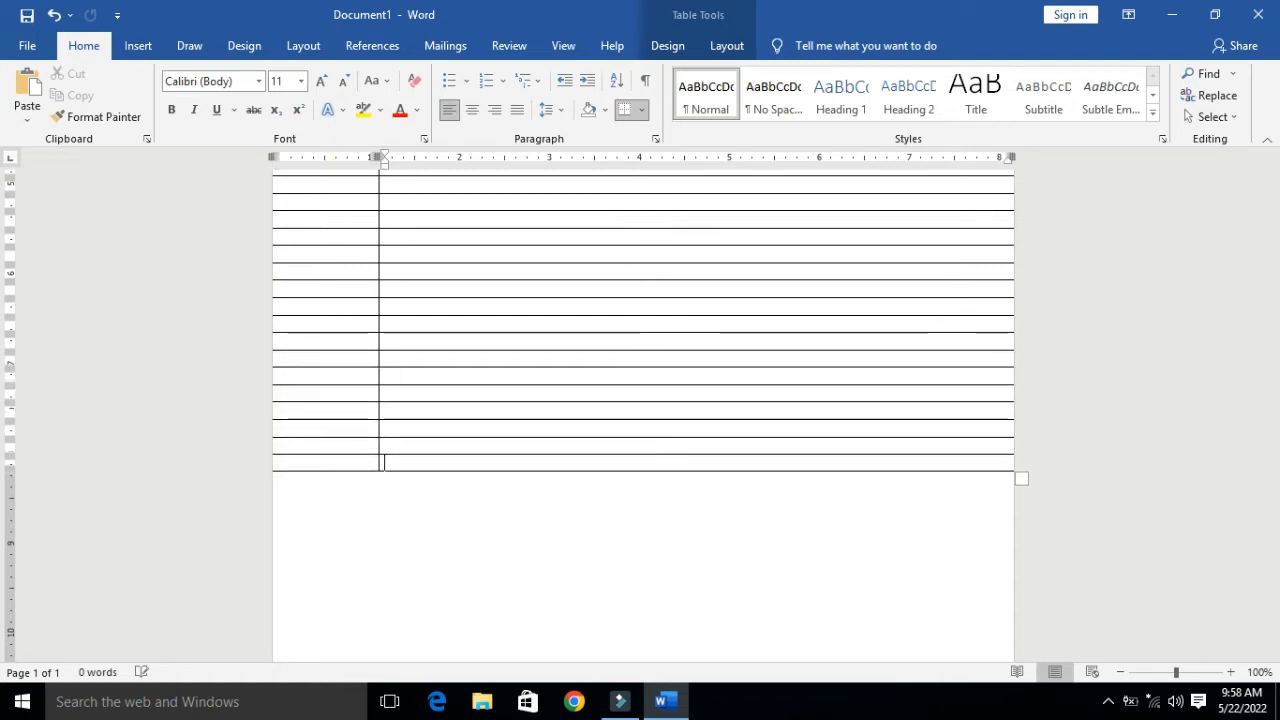
- Continue the spacing pattern by enlarging every fourth row from the seventeenth row downward with an extra blank line
{"action": "left_click_drag", "start_coordinate": [1274, 492], "coordinate": [1266, 309]}
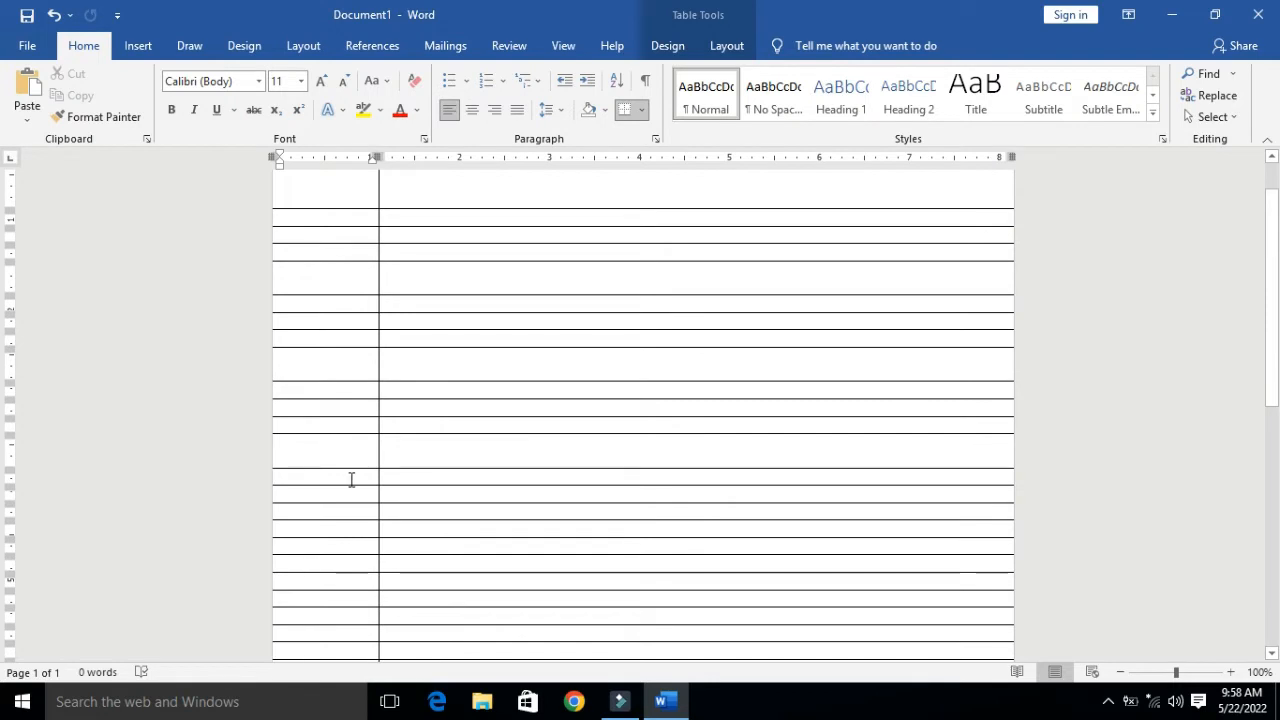
{"action": "key", "text": "Down"}
{"action": "key", "text": "Down"}
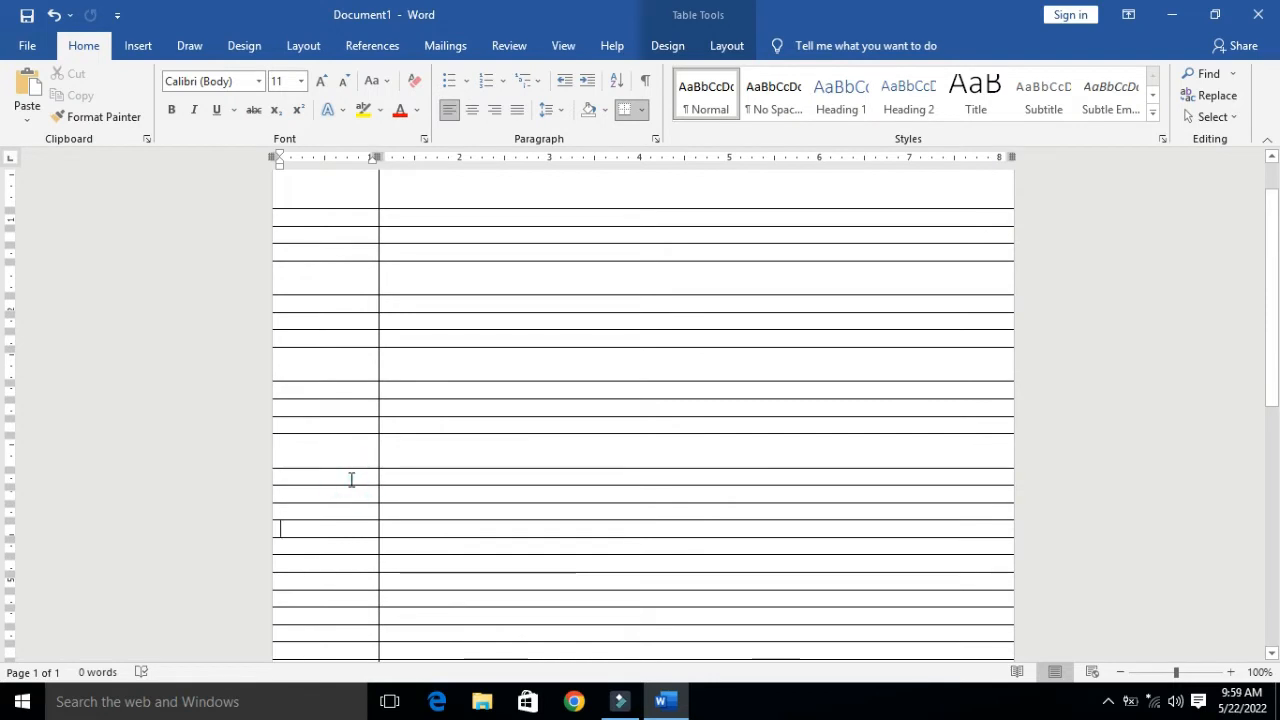
{"action": "key", "text": "ctrl+z"}
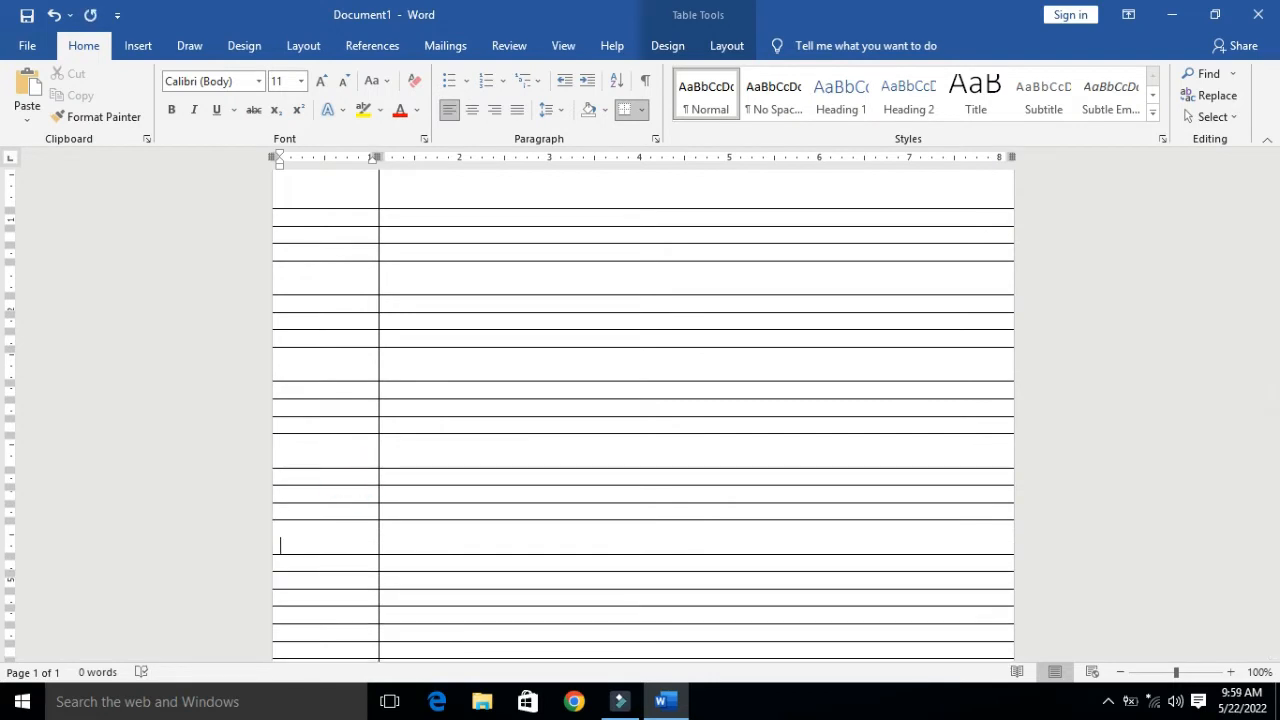
{"action": "scroll", "coordinate": [1273, 382], "scroll_direction": "down", "scroll_amount": 4}
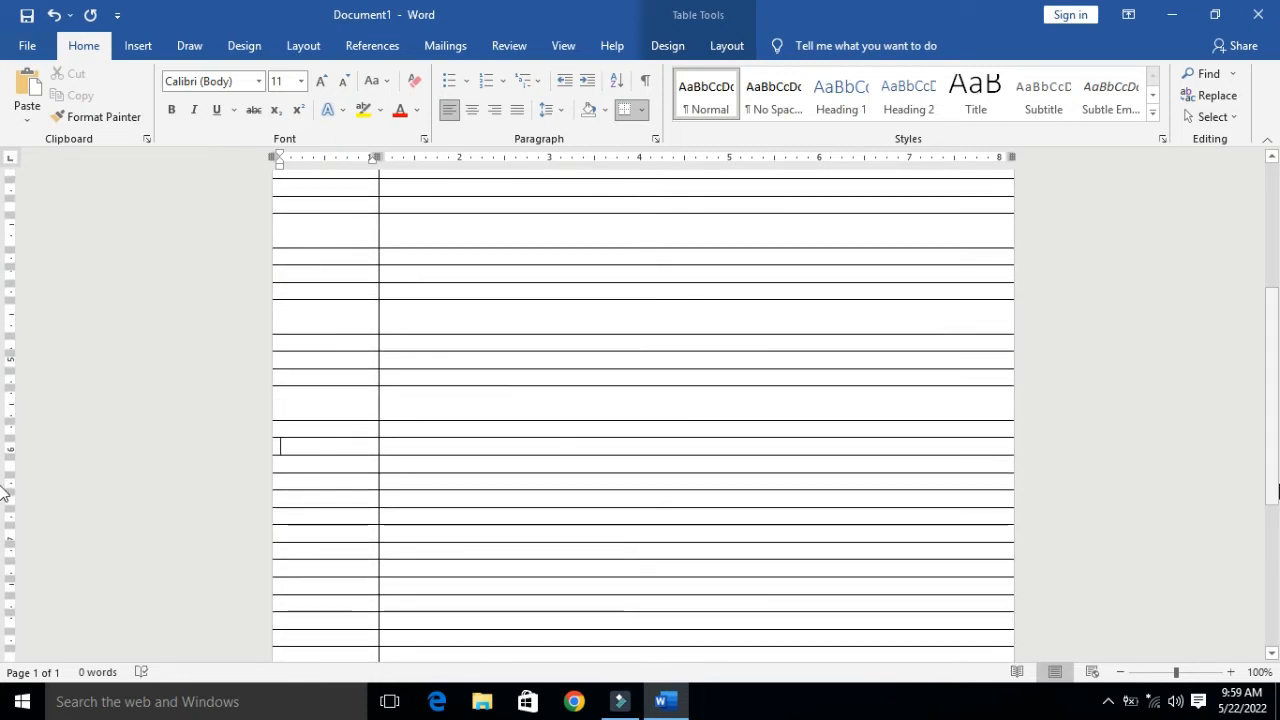
{"action": "key", "text": "Return"}
{"action": "key", "text": "Down"}
{"action": "key", "text": "Down"}
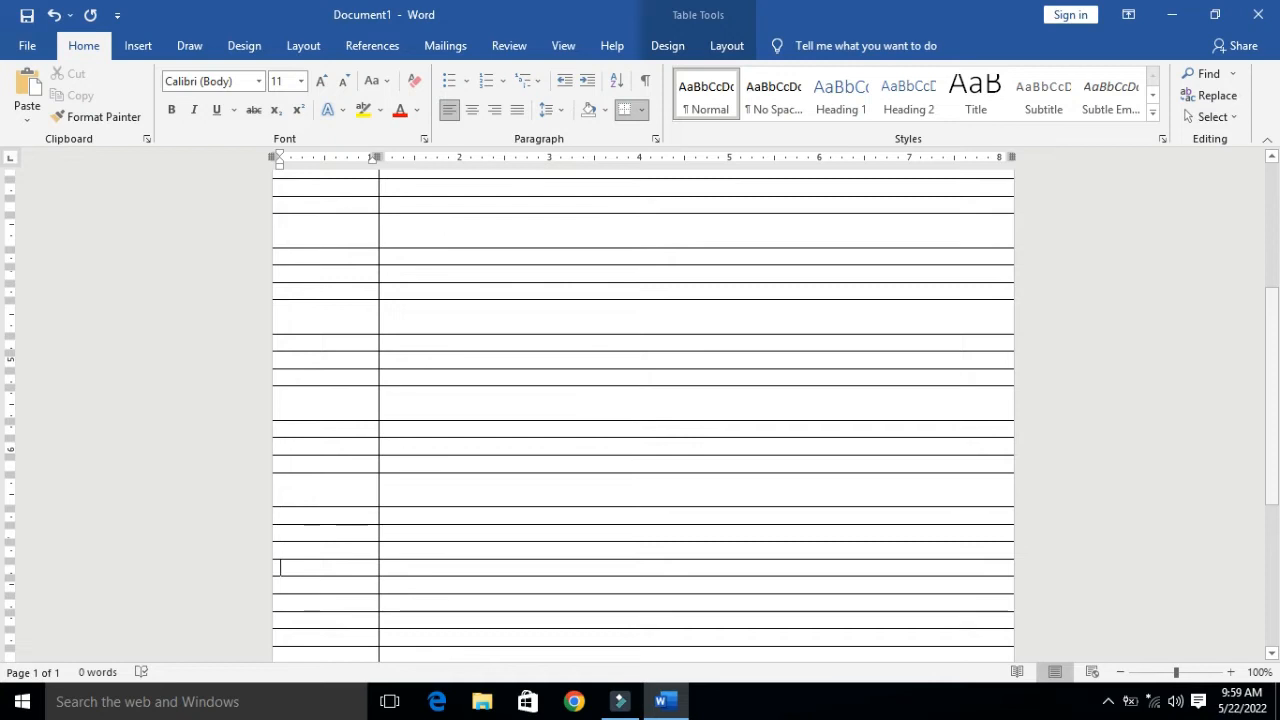
{"action": "key", "text": "Return"}
{"action": "left_click_drag", "start_coordinate": [1276, 480], "coordinate": [1275, 640]}
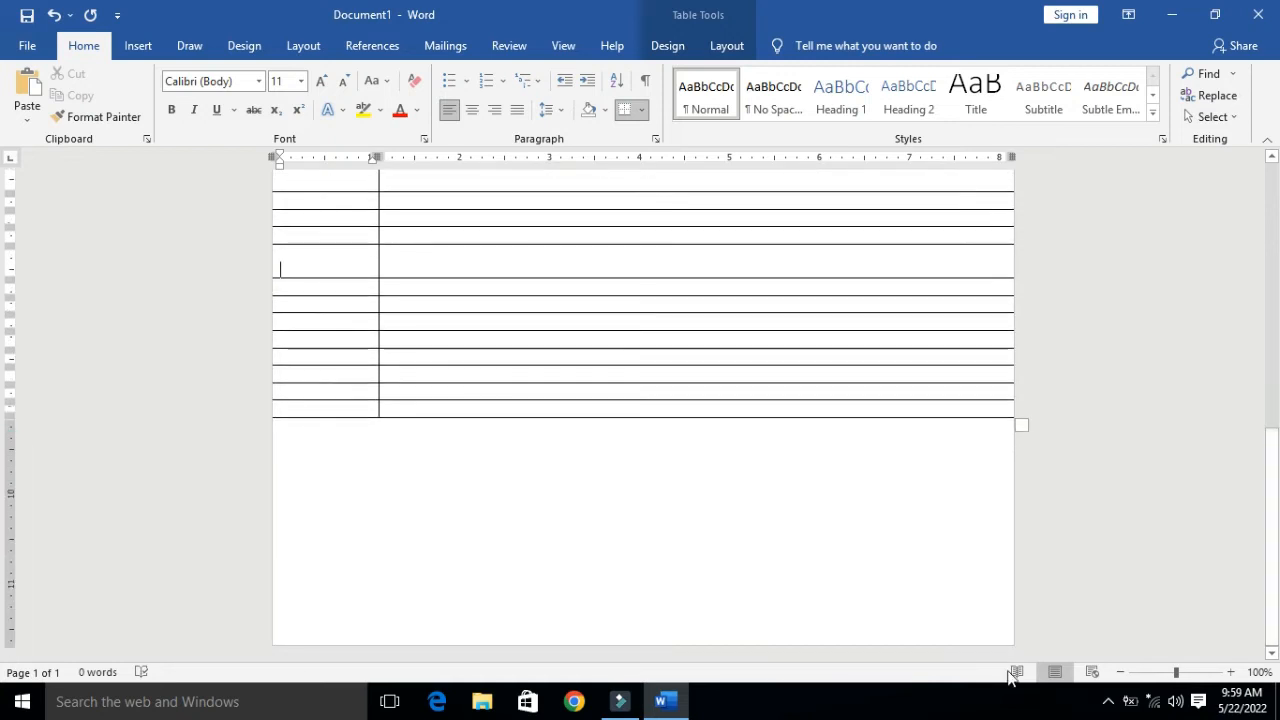
{"action": "key", "text": "Return"}
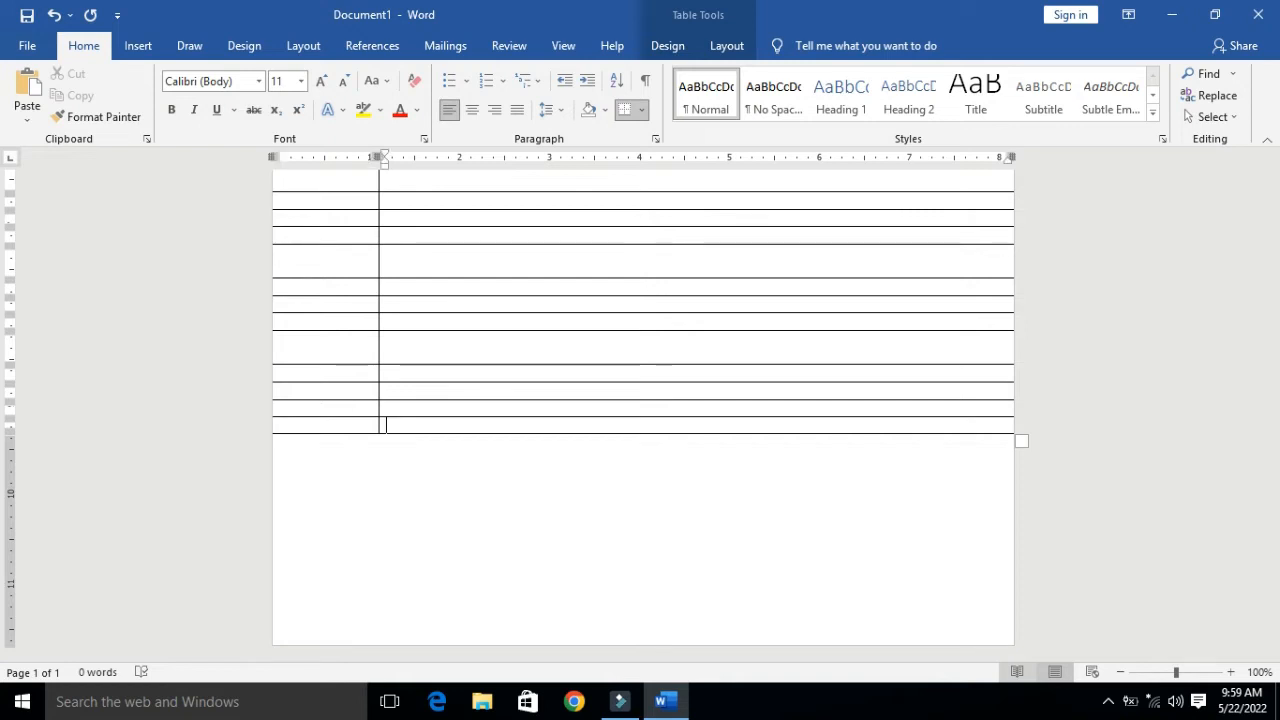
- Add three rows at the table's end and double the height of the fourth row below the last enlarged one
{"action": "key", "text": "Tab"}
{"action": "key", "text": "Tab"}
{"action": "key", "text": "Tab"}
{"action": "key", "text": "Tab"}
{"action": "key", "text": "Tab"}
{"action": "key", "text": "Tab"}
{"action": "key", "text": "Up"}
{"action": "key", "text": "Up"}
{"action": "key", "text": "Up"}
{"action": "key", "text": "Up"}
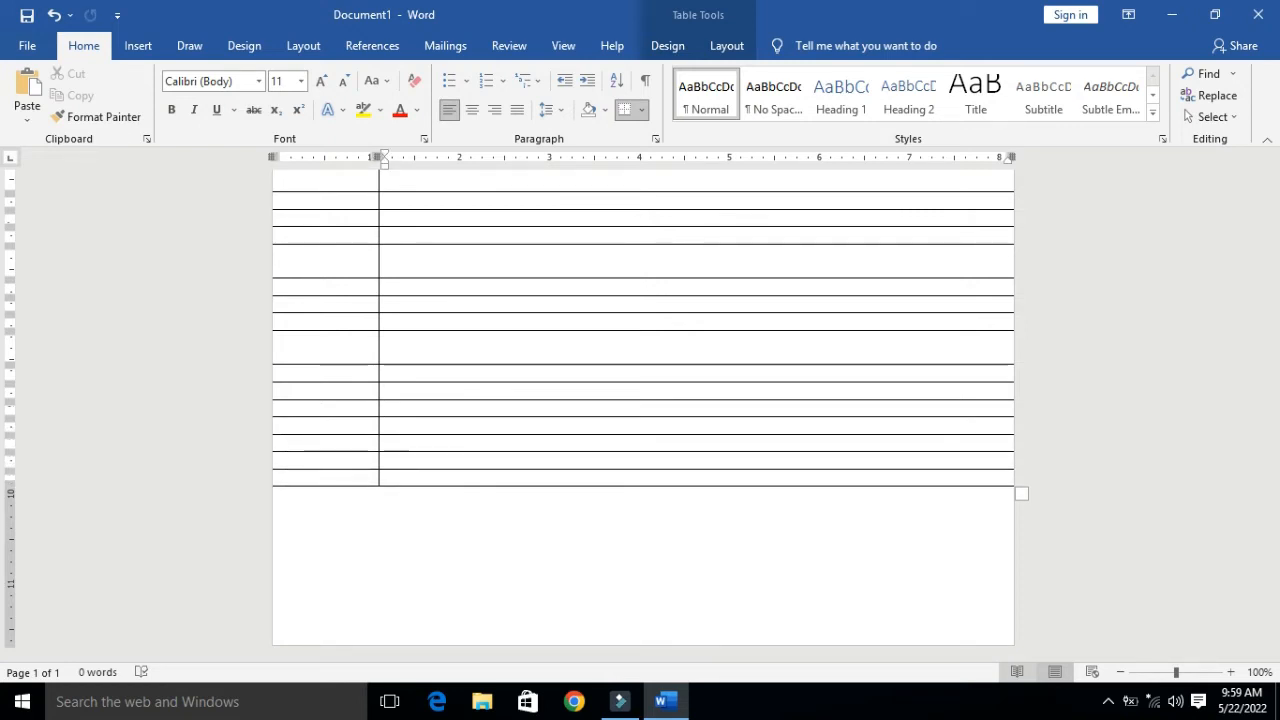
{"action": "key", "text": "Return"}
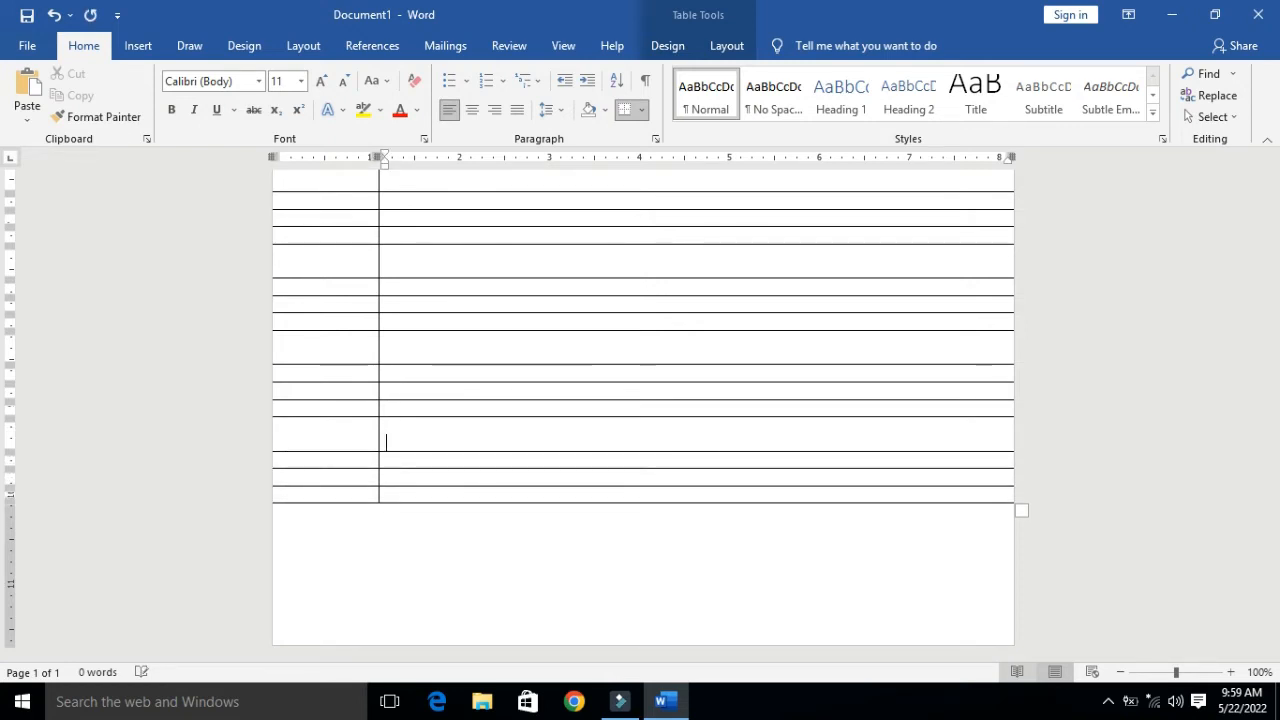
- Append four more empty rows at the table's end, towards the bottom of the page
{"action": "key", "text": "Tab"}
{"action": "key", "text": "Tab"}
{"action": "key", "text": "Tab"}
{"action": "key", "text": "Tab"}
{"action": "key", "text": "Tab"}
{"action": "key", "text": "Tab"}
{"action": "key", "text": "Tab"}
{"action": "key", "text": "Tab"}
{"action": "key", "text": "Tab"}
{"action": "key", "text": "Tab"}
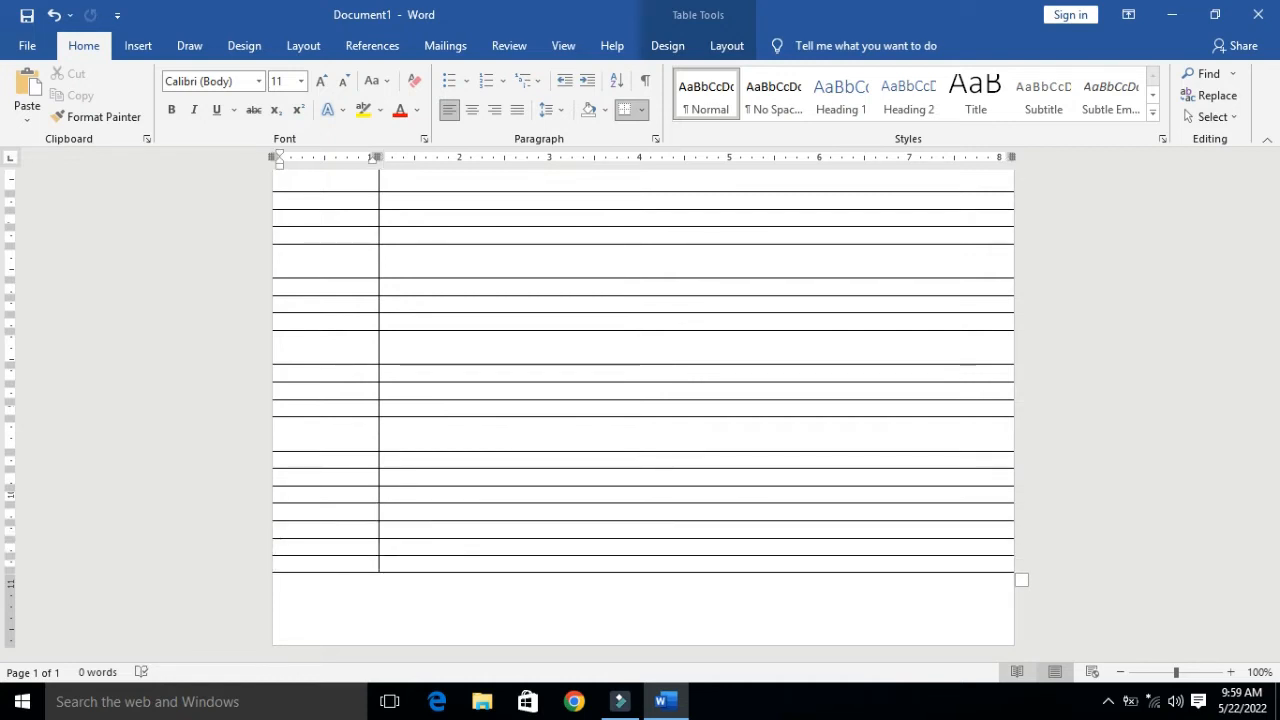
- Try to enlarge the fourth row below the last enlarged one with an extra blank line, and undo that enlargement
{"action": "key", "text": "ctrl+z"}
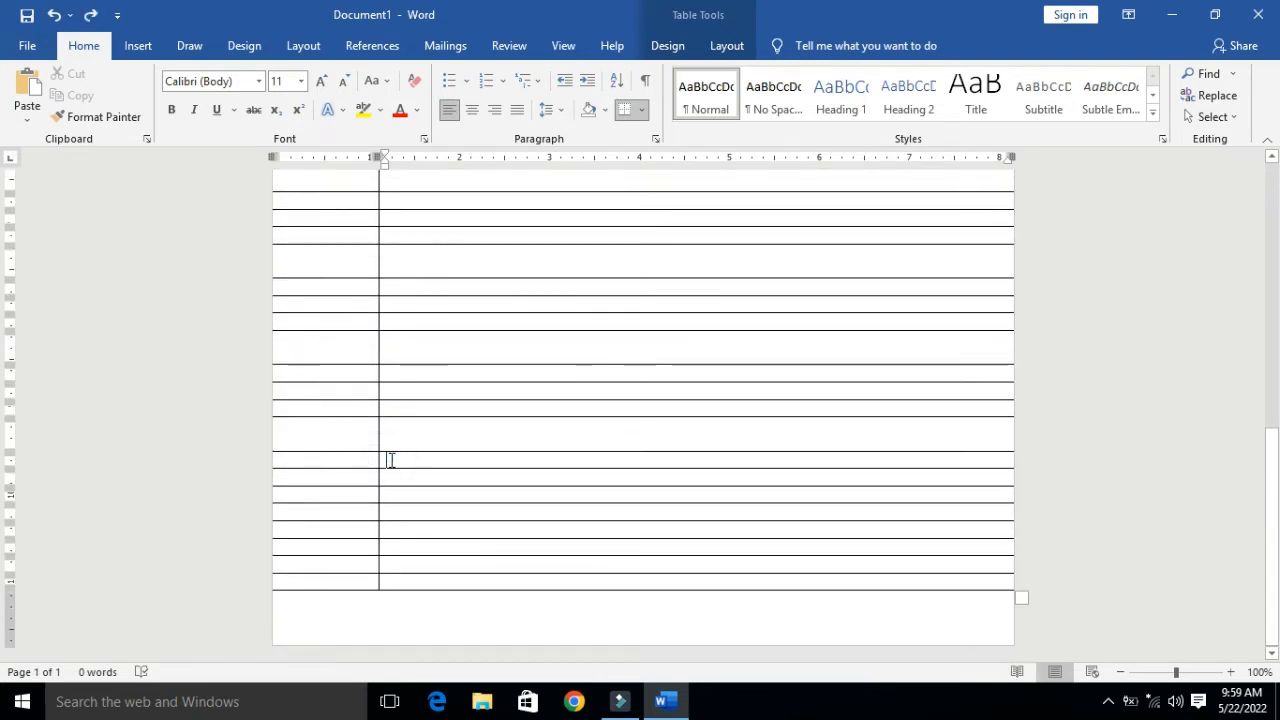
{"action": "key", "text": "Return"}
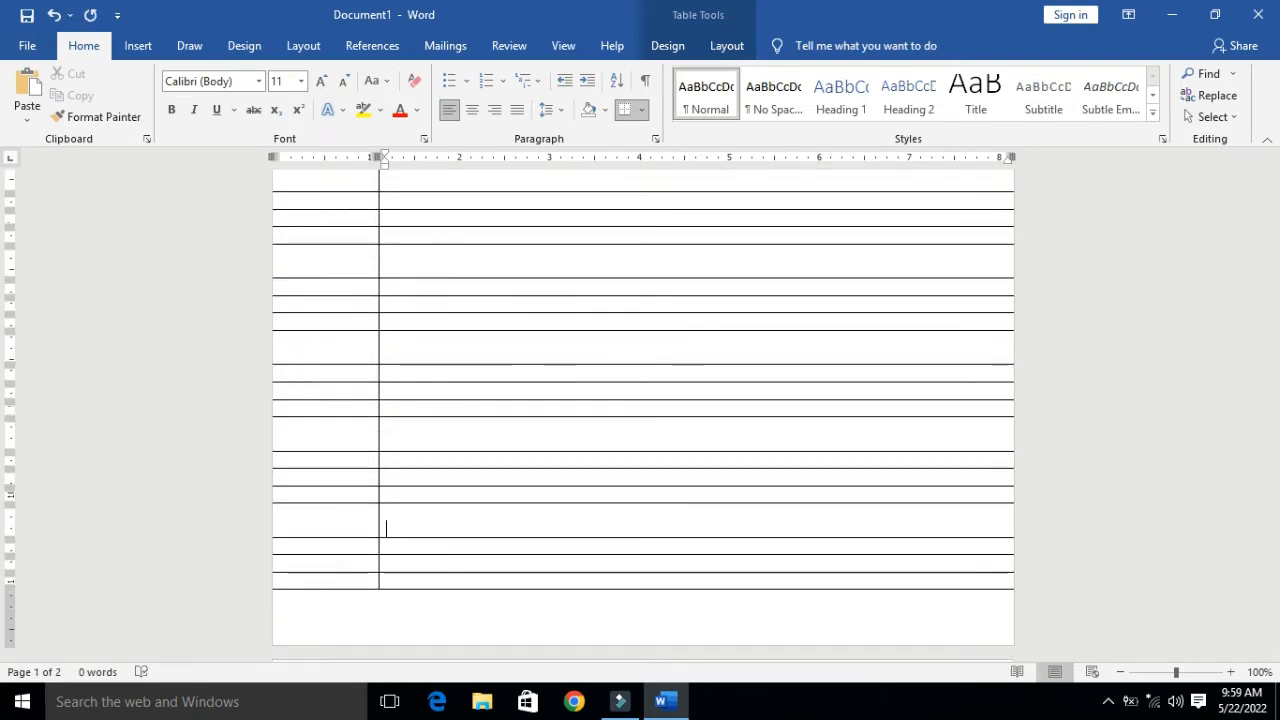
{"action": "left_click", "coordinate": [348, 622]}
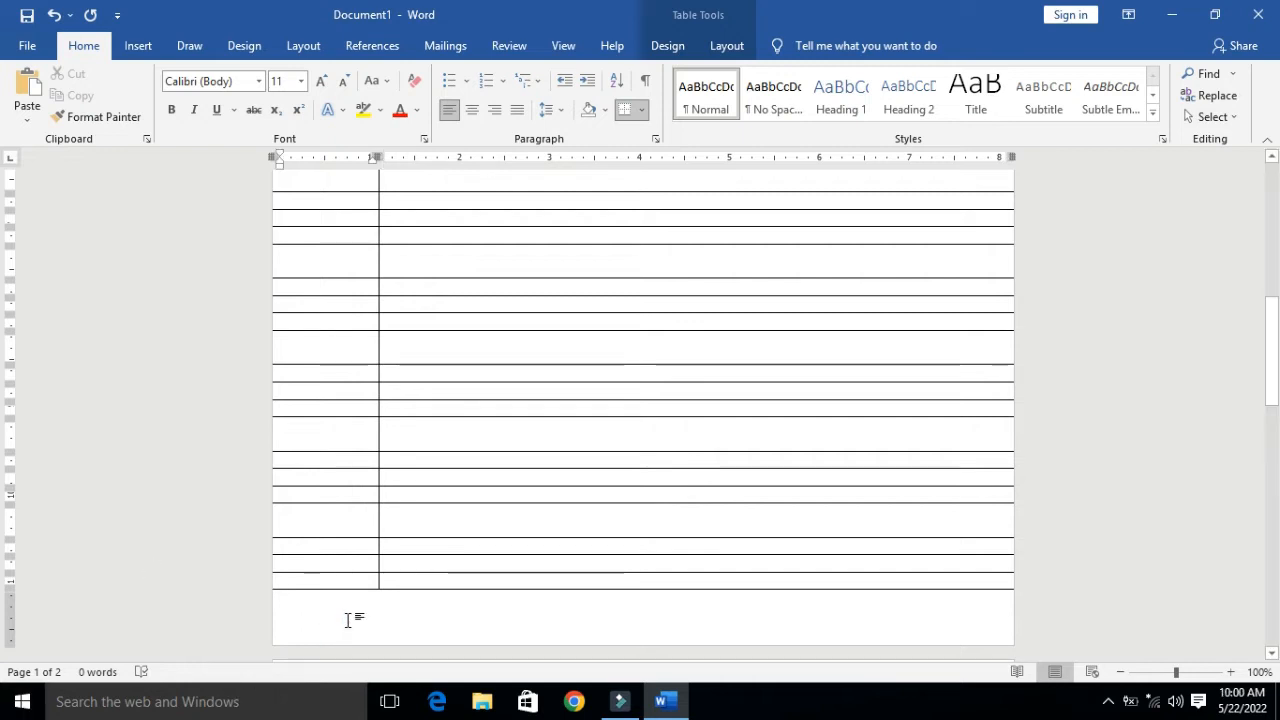
{"action": "scroll", "coordinate": [348, 620], "scroll_direction": "down", "scroll_amount": 1}
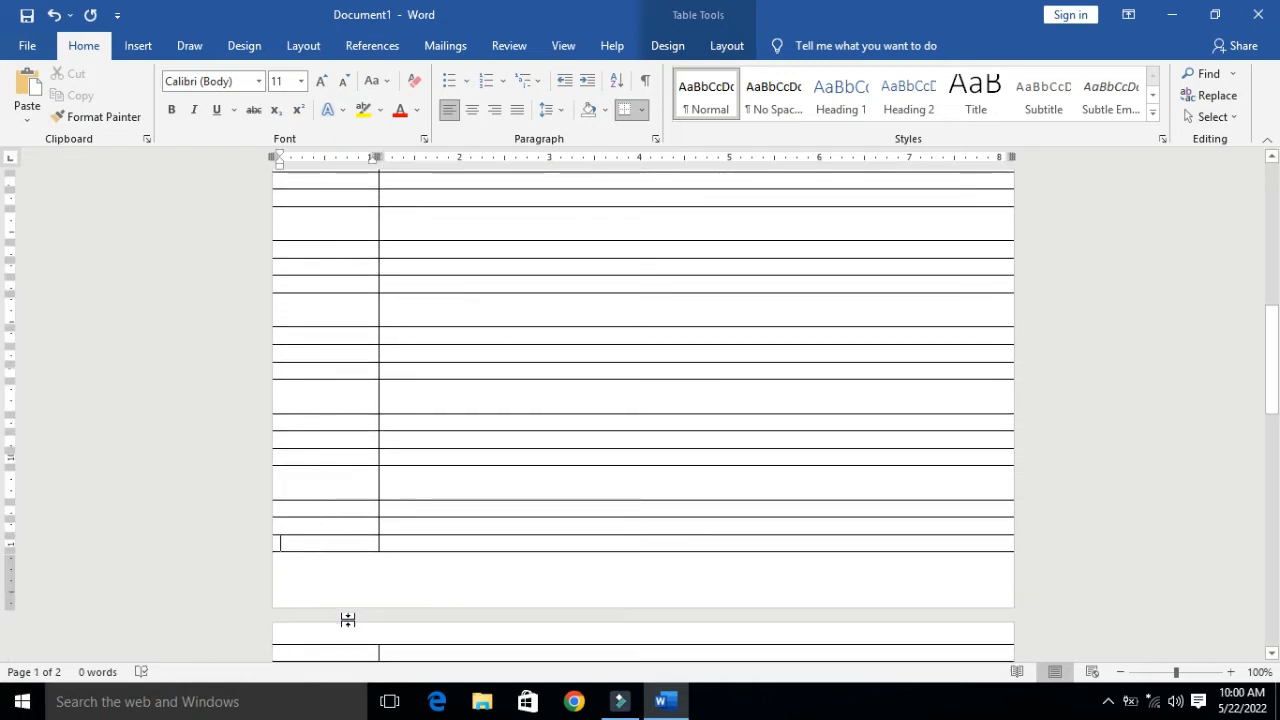
{"action": "key", "text": "ctrl+z"}
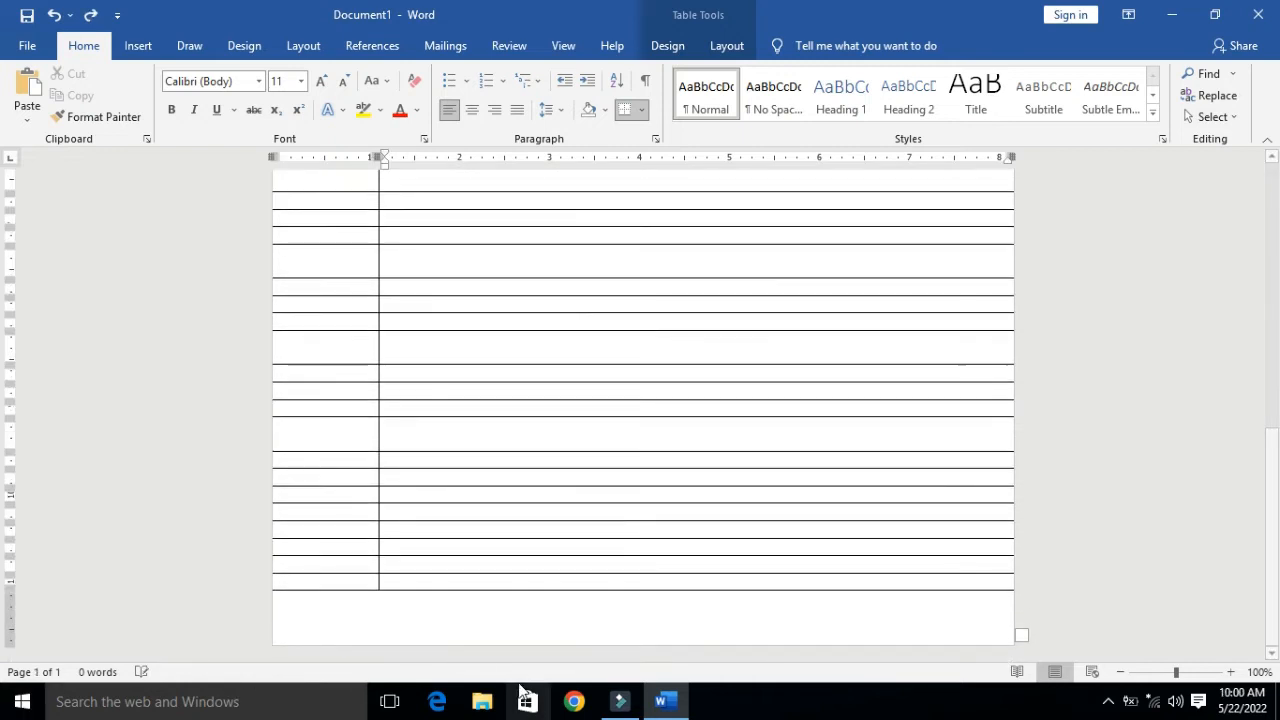
- Lower the page's bottom margin to near the page edge and append one more row at the table's end
{"action": "left_click", "coordinate": [497, 606]}
{"action": "left_click_drag", "start_coordinate": [10, 620], "coordinate": [11, 640]}
{"action": "left_click", "coordinate": [335, 585]}
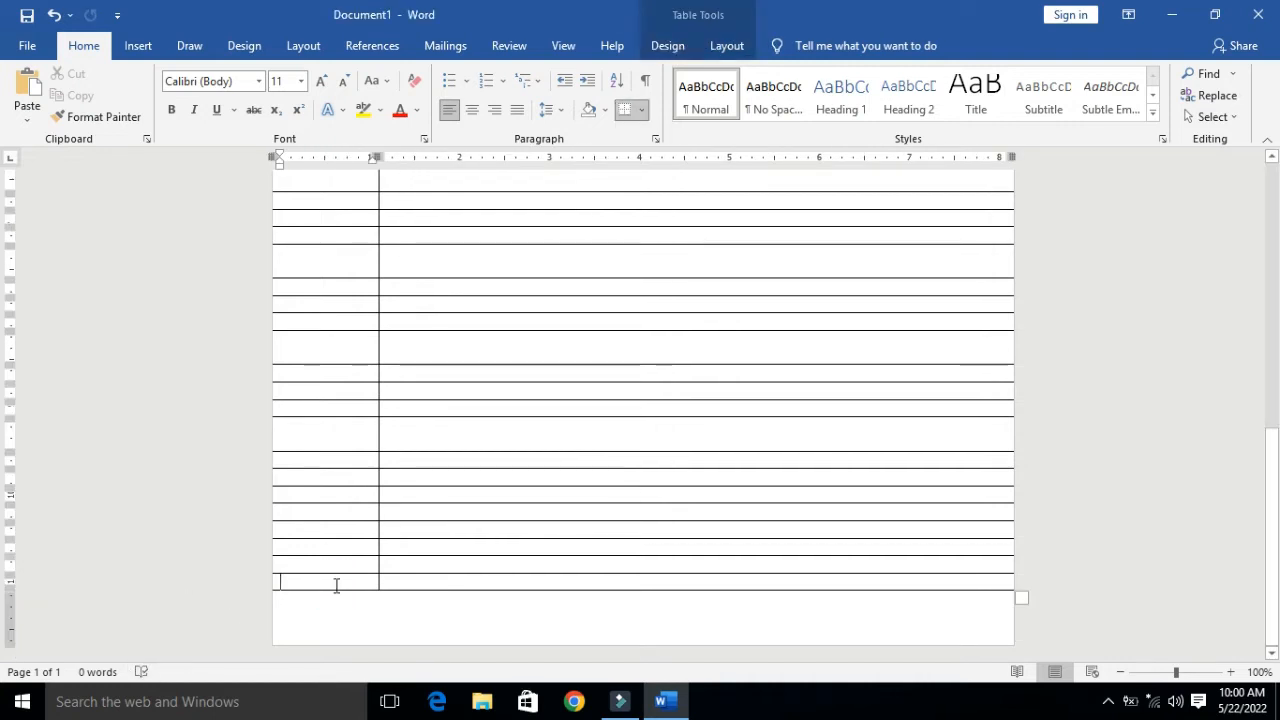
{"action": "key", "text": "Tab"}
{"action": "key", "text": "Tab"}
- Stretch the table's last row slightly downward by moving its bottom border towards the page edge
{"action": "left_click_drag", "start_coordinate": [466, 605], "coordinate": [472, 614]}
{"action": "left_click", "coordinate": [435, 639]}
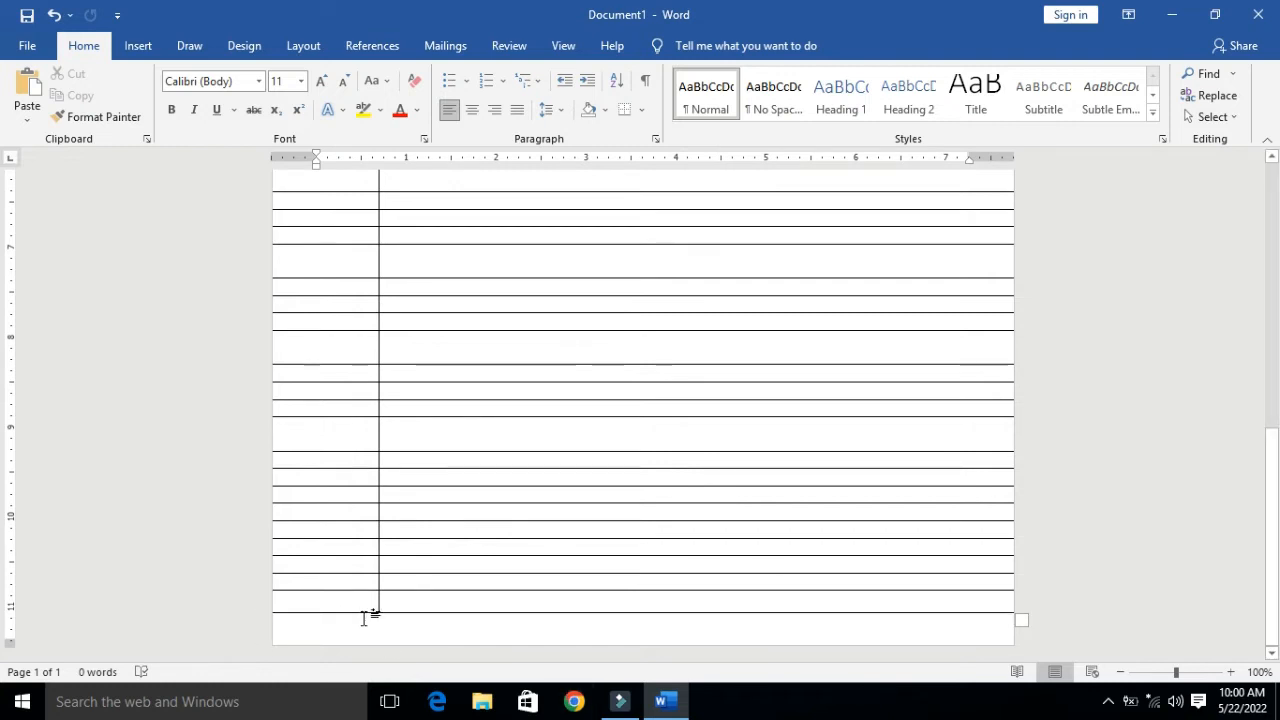
{"action": "left_click_drag", "start_coordinate": [391, 611], "coordinate": [394, 636]}
{"action": "key", "text": "ctrl+z"}
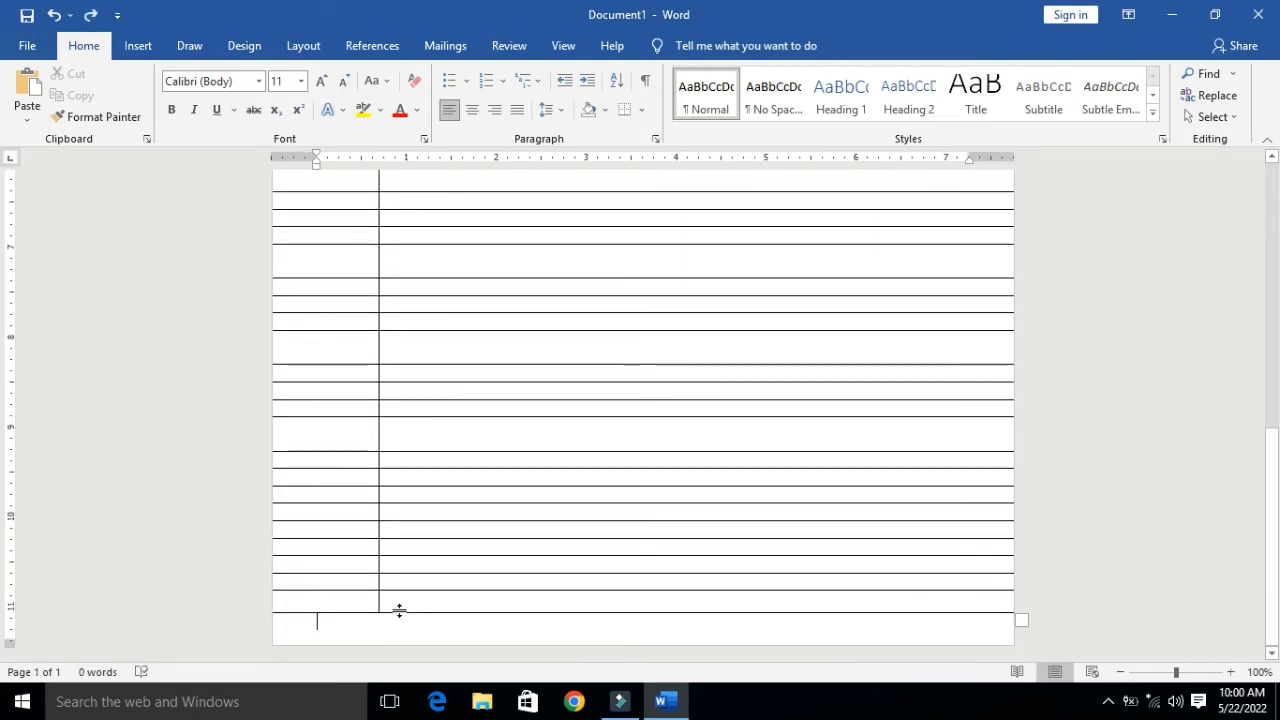
{"action": "left_click_drag", "start_coordinate": [391, 611], "coordinate": [391, 616]}
- Set the table border pen to a red ½ pt double line
{"action": "scroll", "coordinate": [597, 300], "scroll_direction": "up", "scroll_amount": 5}
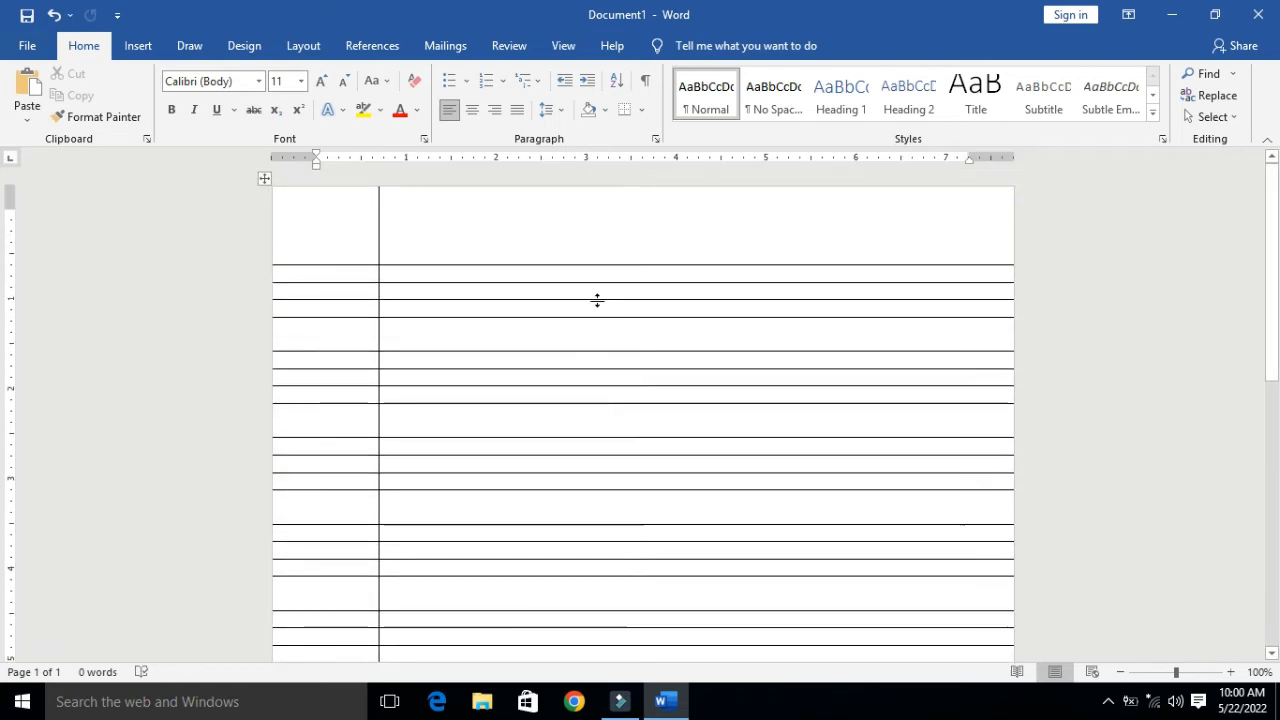
{"action": "left_click", "coordinate": [405, 276]}
{"action": "left_click", "coordinate": [668, 46]}
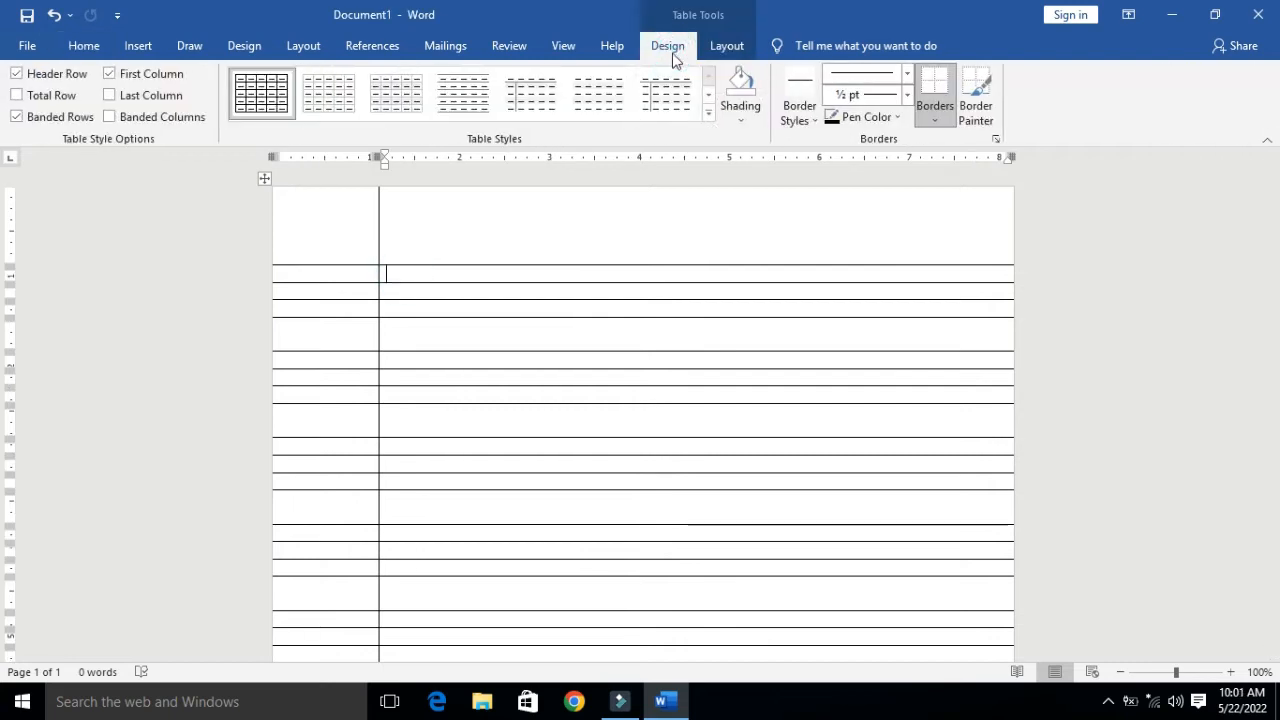
{"action": "left_click", "coordinate": [815, 124]}
{"action": "left_click", "coordinate": [788, 222]}
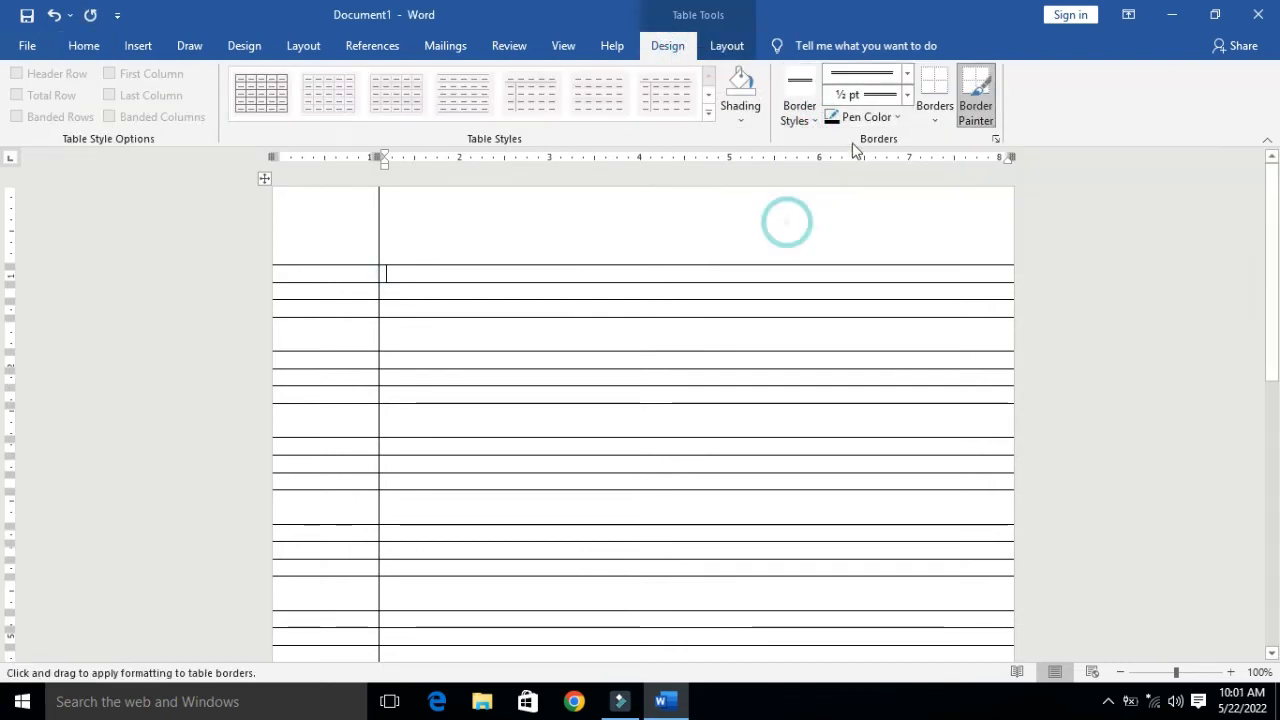
{"action": "left_click", "coordinate": [895, 119]}
{"action": "left_click", "coordinate": [847, 286]}
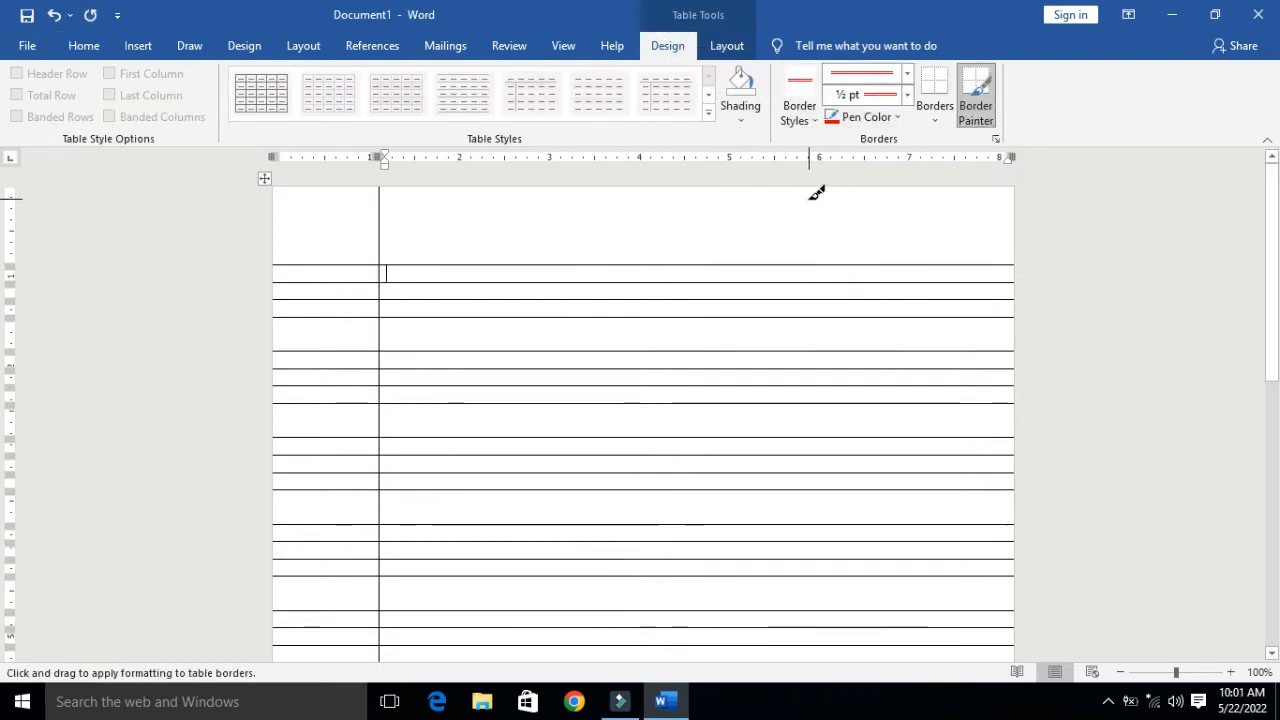
{"action": "left_click", "coordinate": [940, 122]}
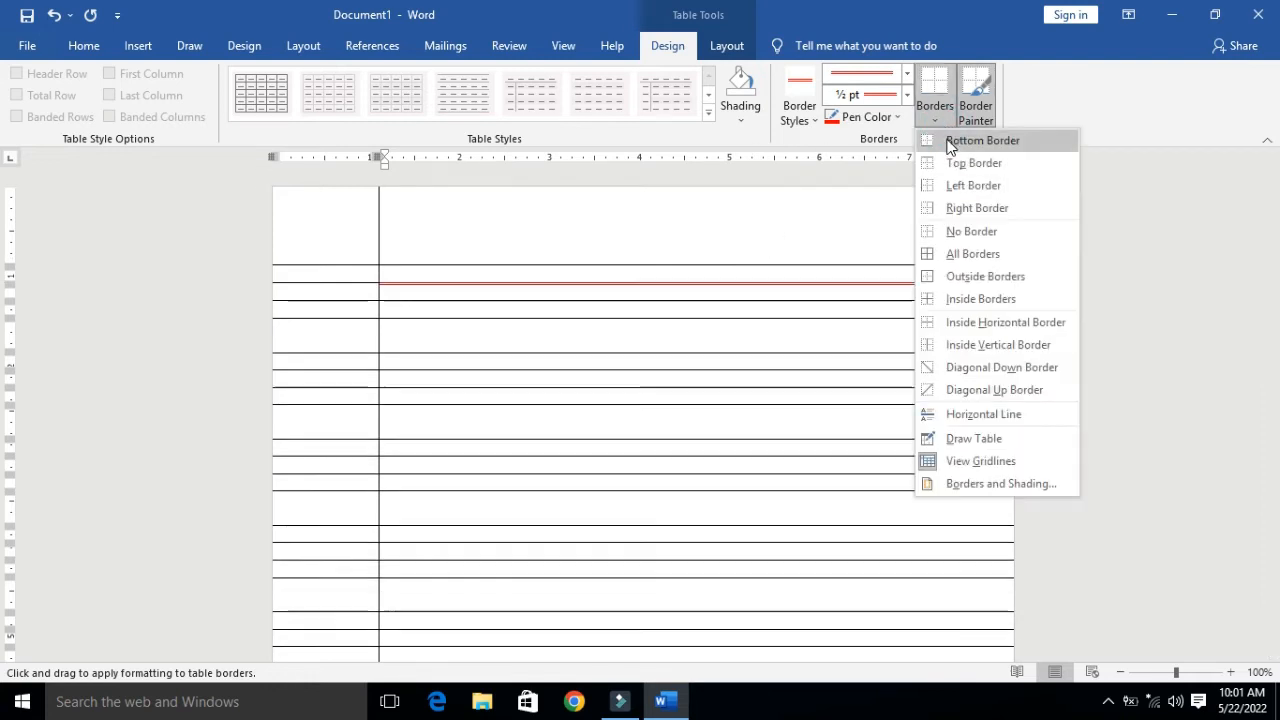
{"action": "left_click", "coordinate": [609, 246]}
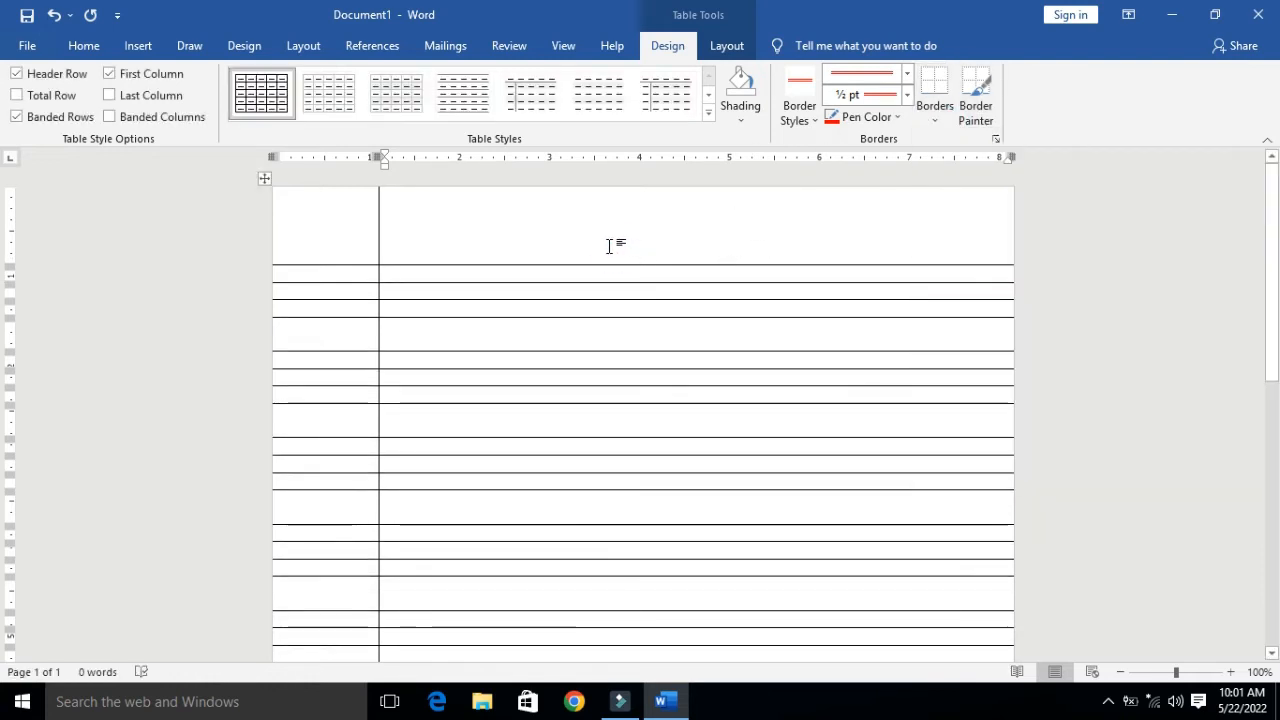
{"action": "left_click", "coordinate": [934, 121]}
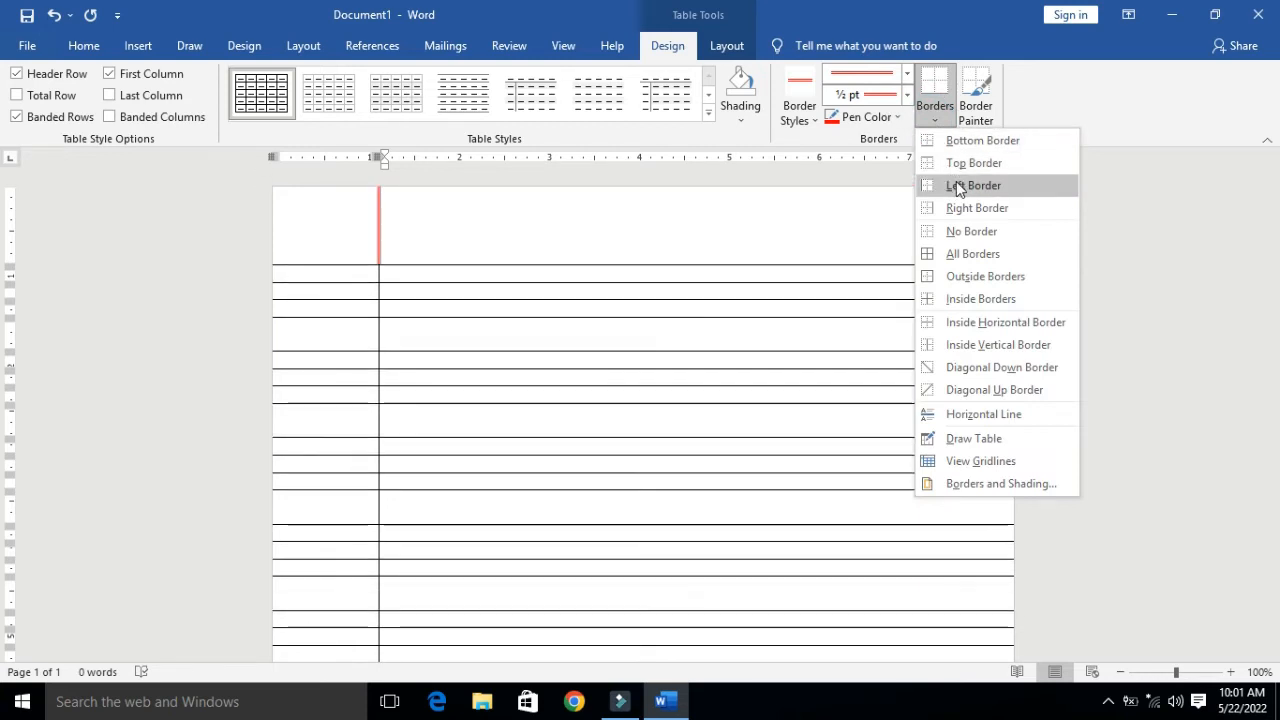
- Set the table border pen to a double line of 1 ½ pt in red
{"action": "left_click", "coordinate": [810, 118]}
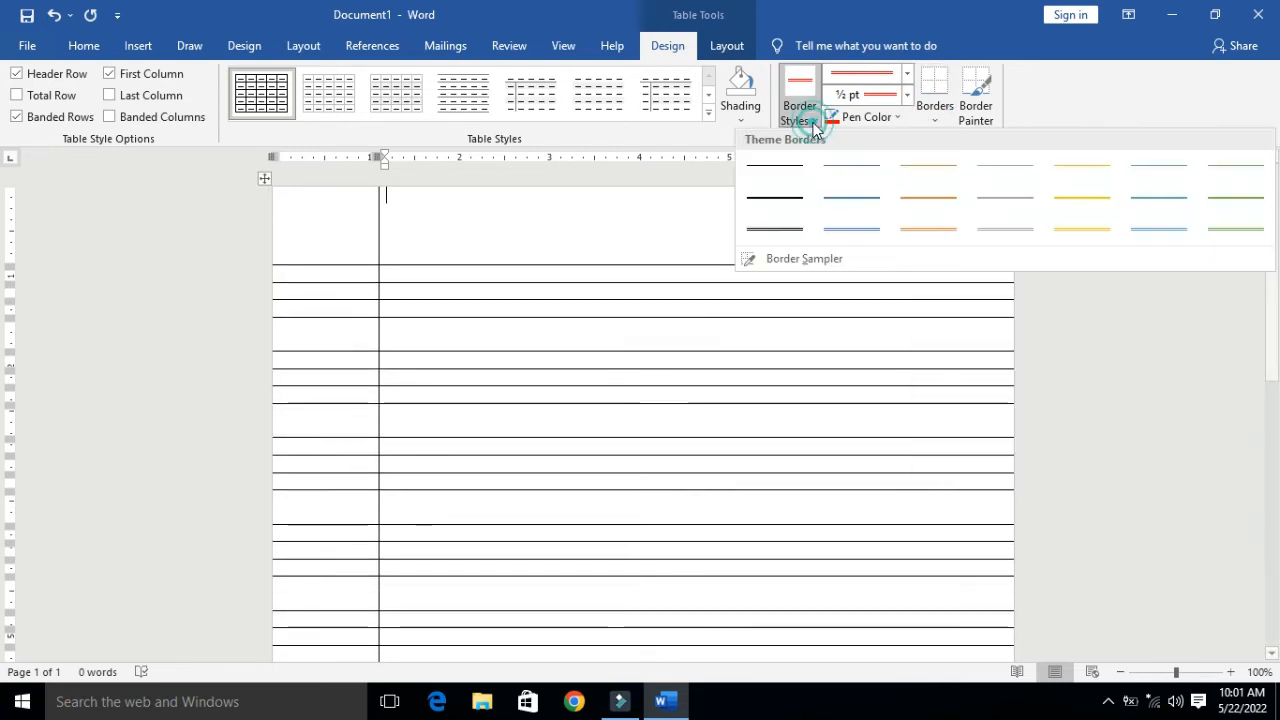
{"action": "left_click", "coordinate": [794, 227]}
{"action": "left_click", "coordinate": [907, 94]}
{"action": "left_click", "coordinate": [855, 191]}
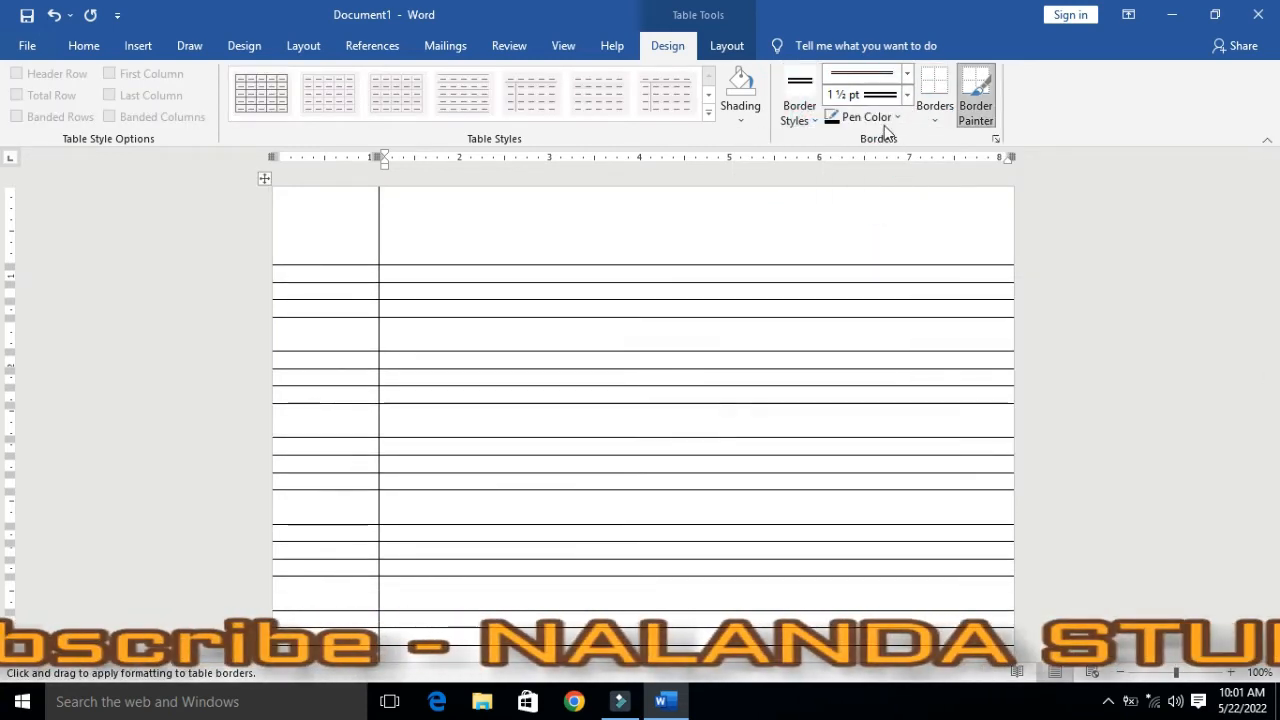
{"action": "left_click", "coordinate": [901, 117]}
{"action": "left_click", "coordinate": [847, 285]}
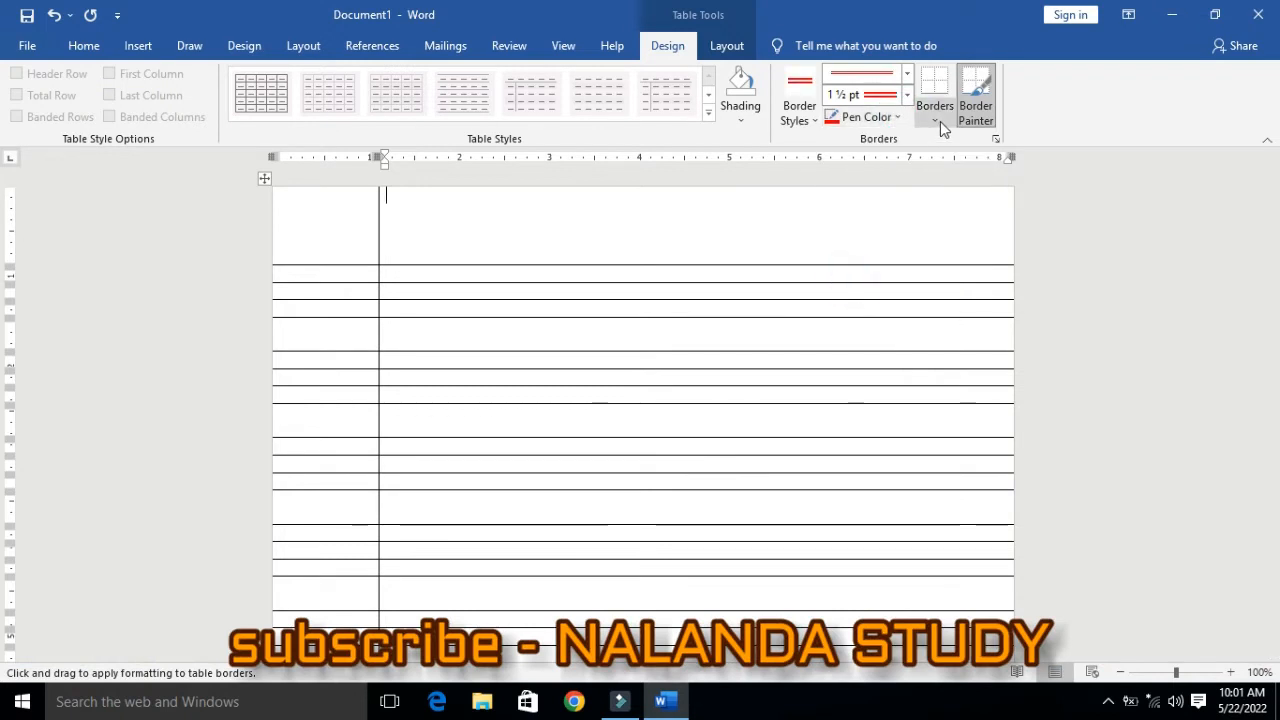
- Select the whole top header row and apply the red double line as its bottom border
{"action": "left_click", "coordinate": [936, 120]}
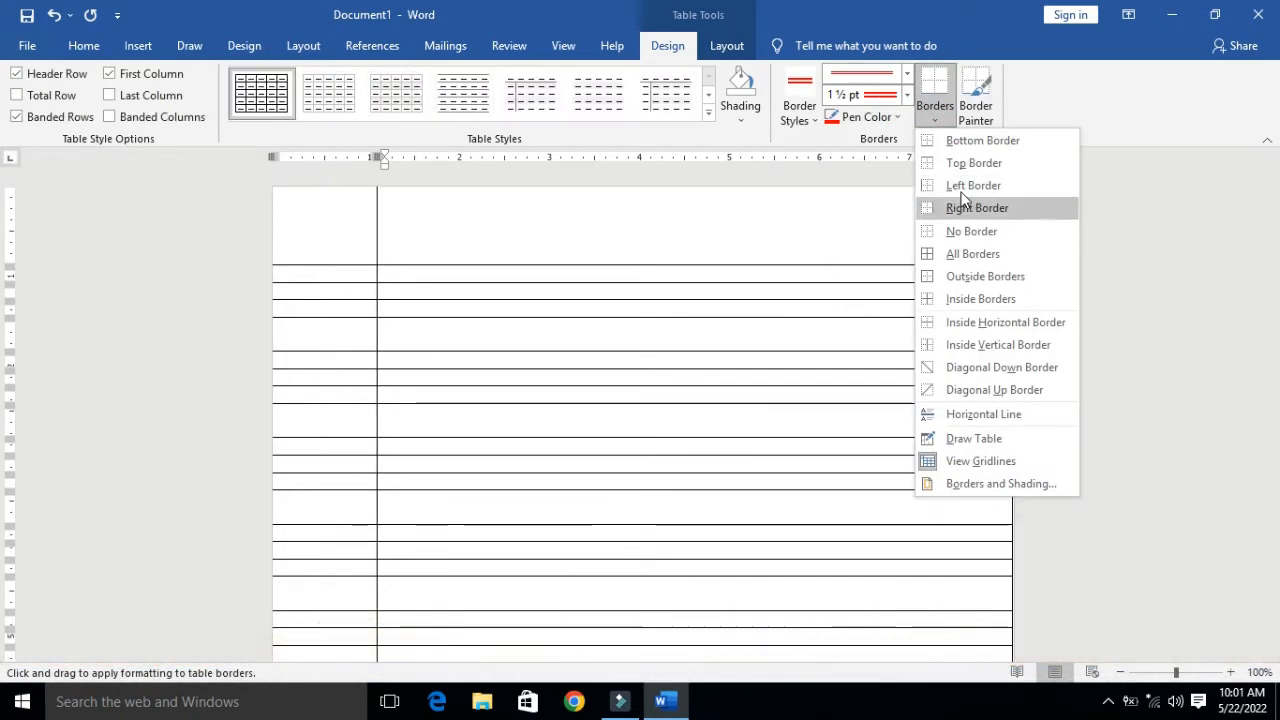
{"action": "left_click", "coordinate": [312, 232]}
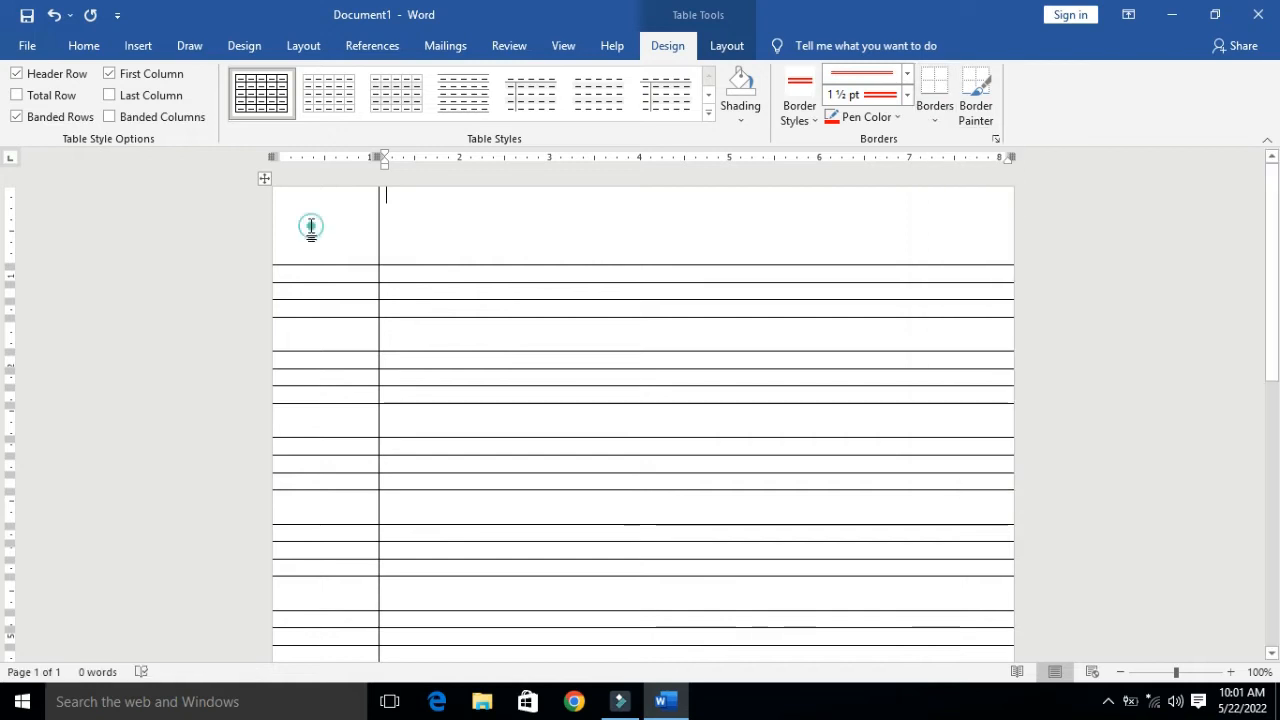
{"action": "left_click", "coordinate": [897, 118]}
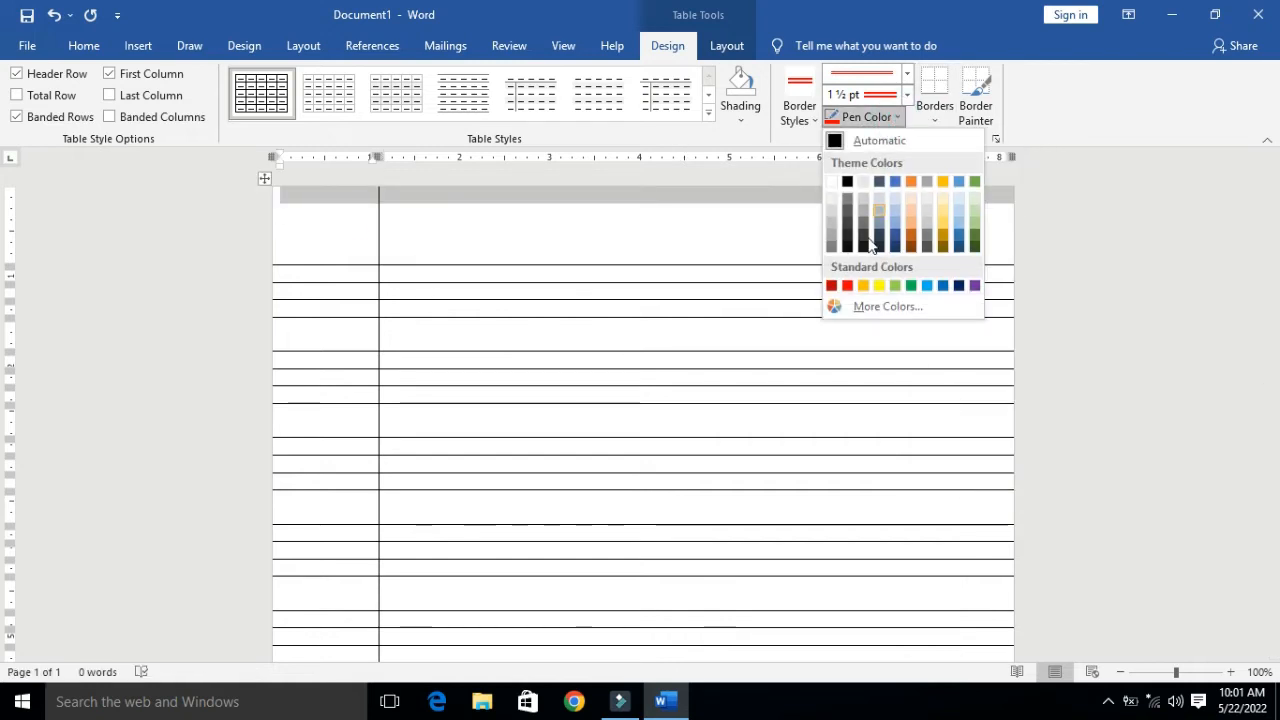
{"action": "left_click", "coordinate": [930, 120]}
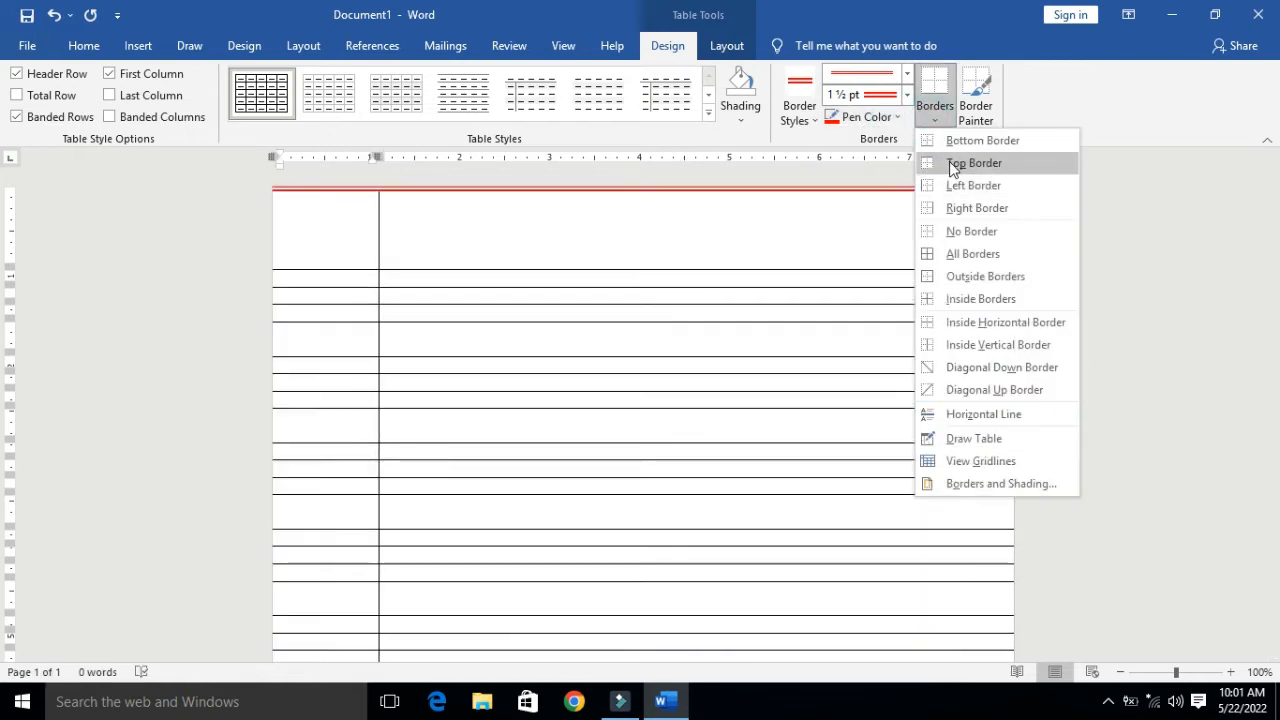
{"action": "left_click", "coordinate": [963, 148]}
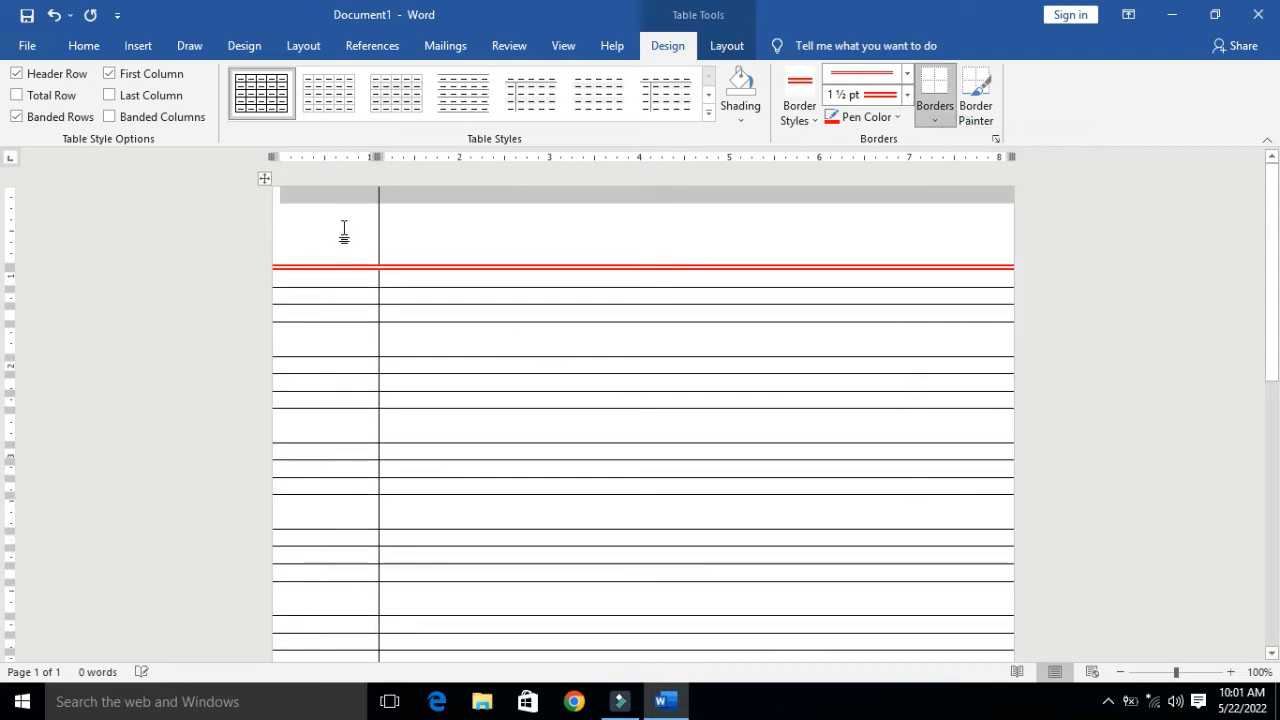
- Select the narrow margin column down the full page and apply the red double line as its right border
{"action": "left_click_drag", "start_coordinate": [343, 229], "coordinate": [344, 714]}
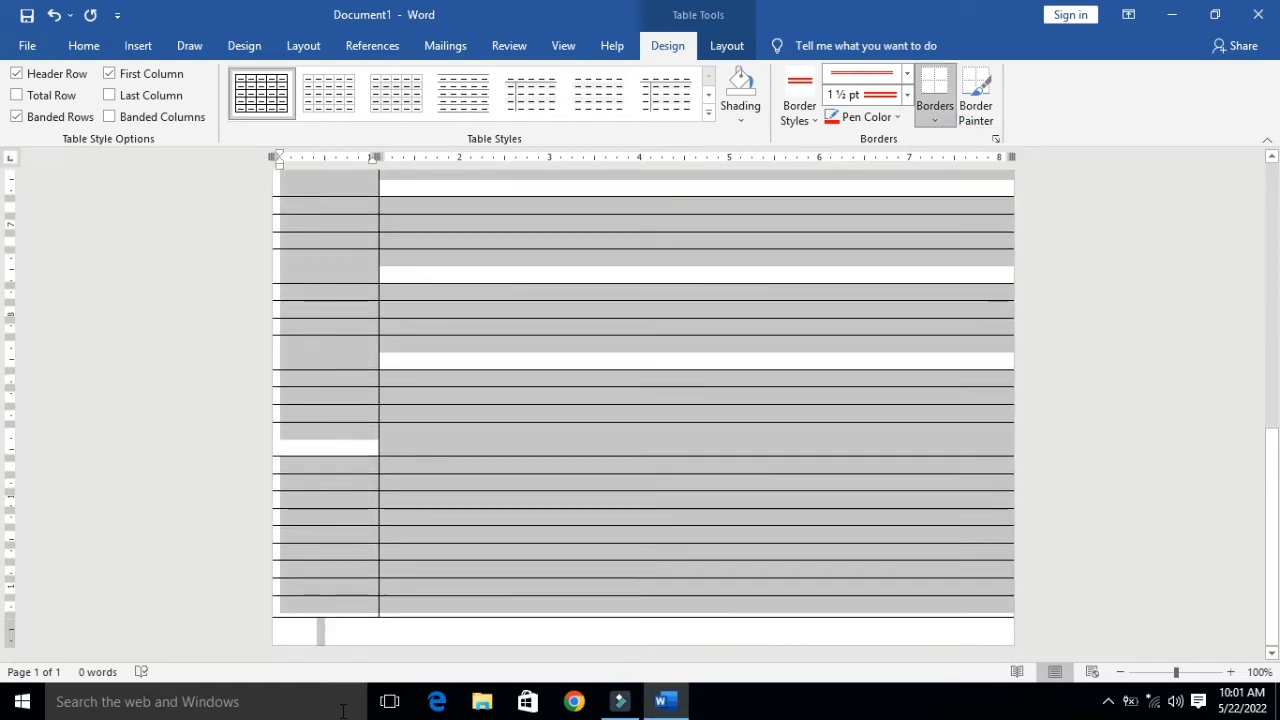
{"action": "left_click_drag", "start_coordinate": [322, 632], "coordinate": [306, 608]}
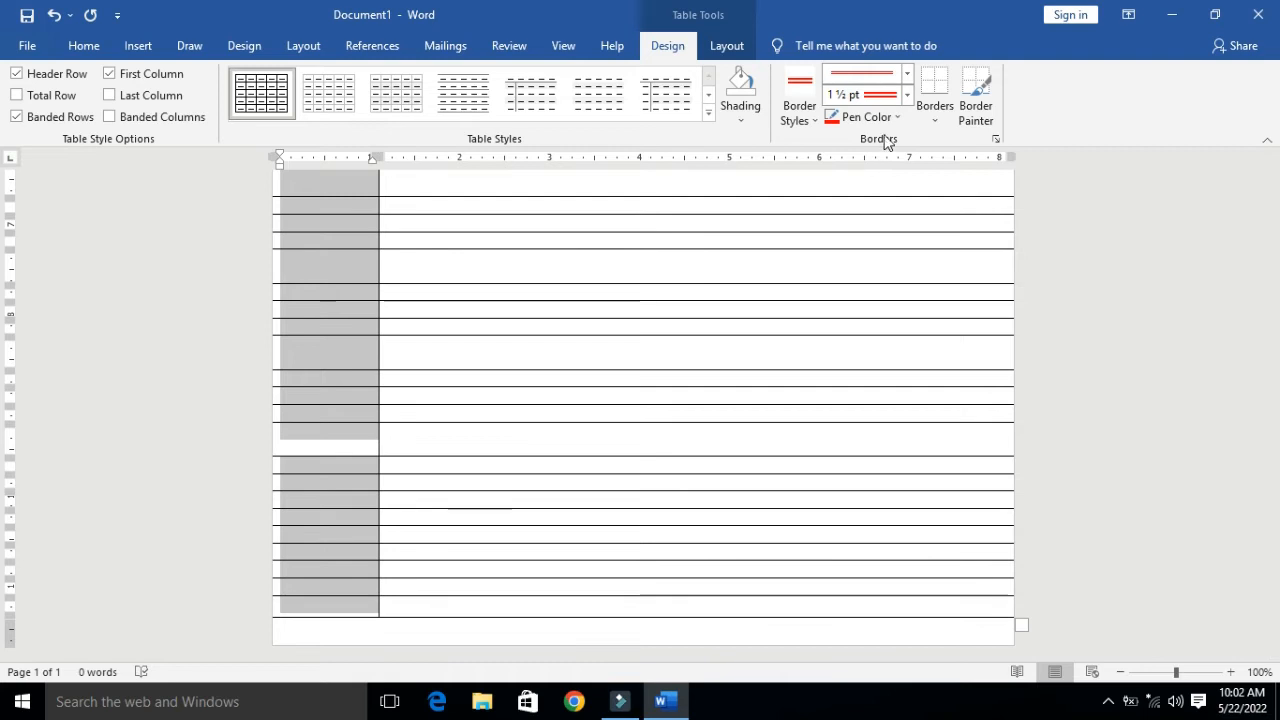
{"action": "left_click", "coordinate": [933, 125]}
{"action": "left_click", "coordinate": [957, 206]}
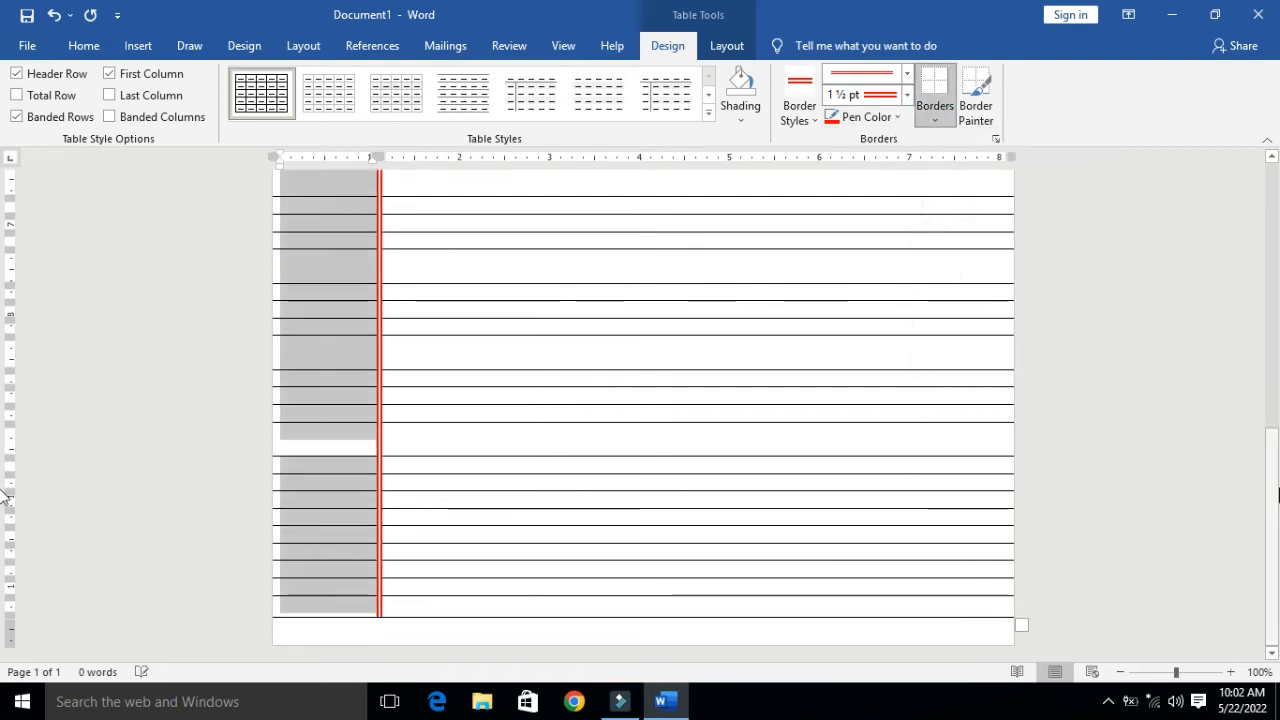
{"action": "left_click_drag", "start_coordinate": [1272, 366], "coordinate": [1273, 223]}
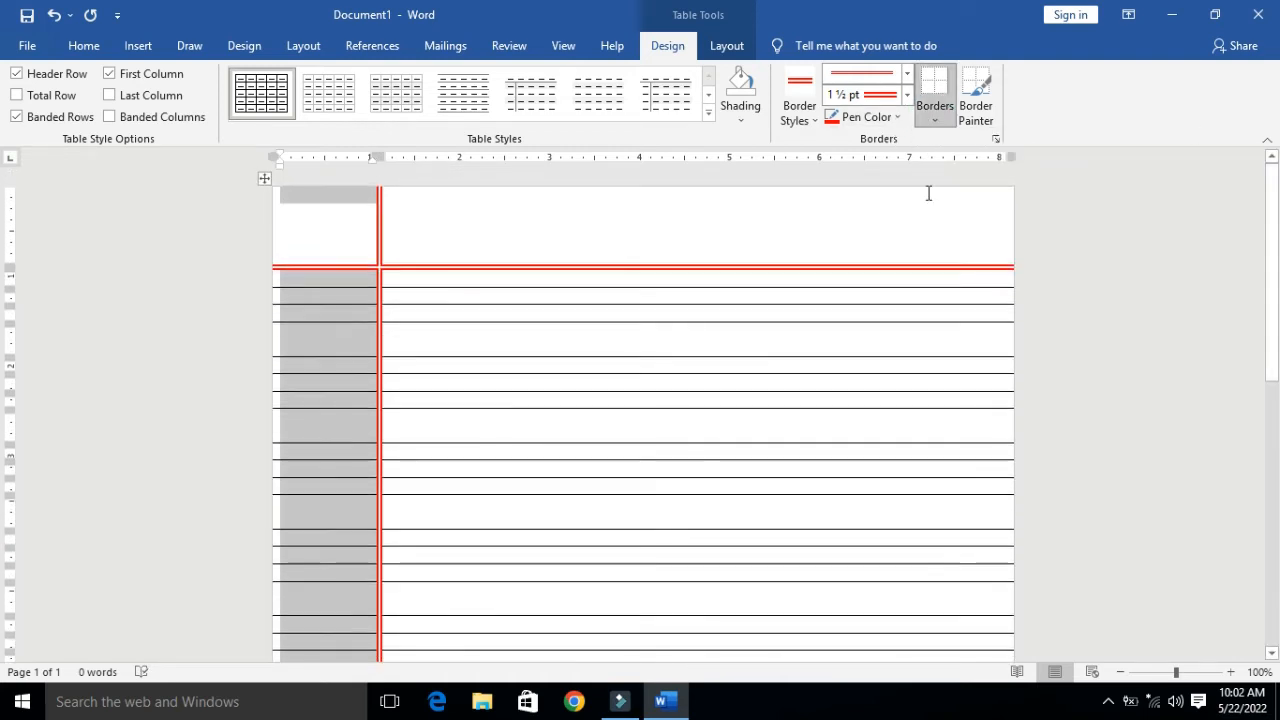
{"action": "left_click", "coordinate": [727, 225]}
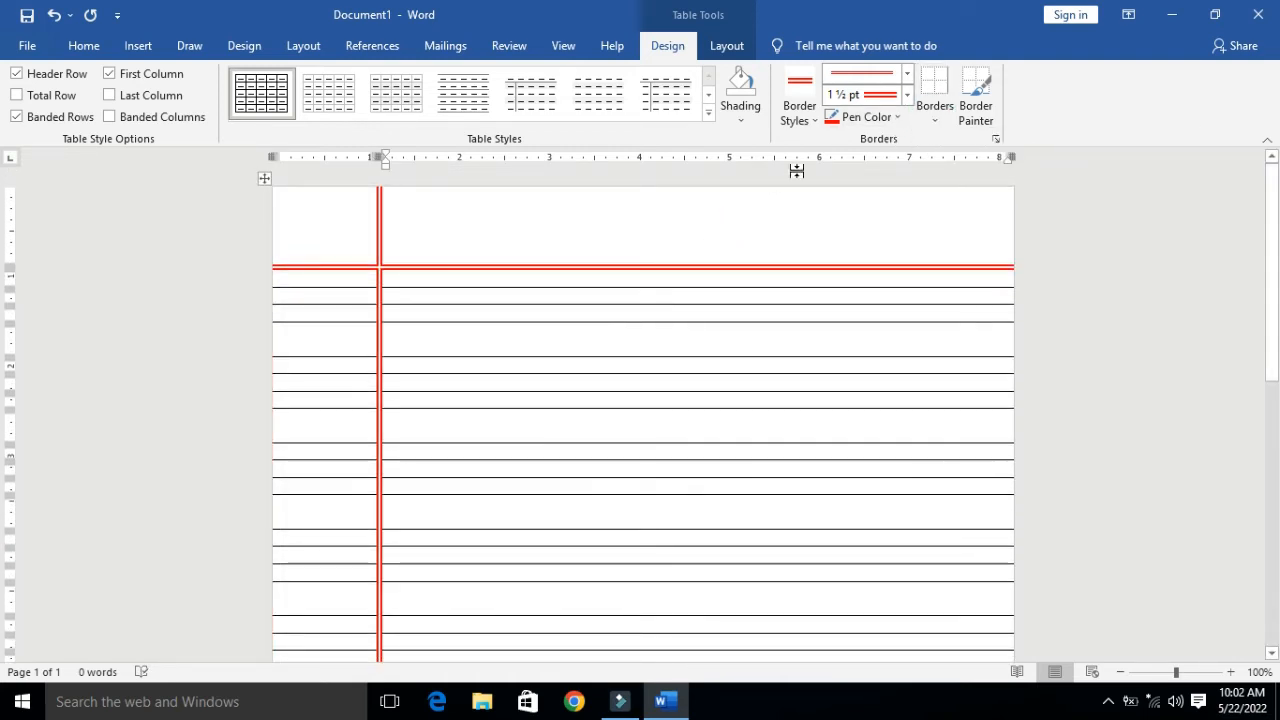
- Try painting the fourth line of the first group with the red 1 ½ pt double border, and undo it
{"action": "left_click", "coordinate": [896, 117]}
{"action": "left_click", "coordinate": [851, 289]}
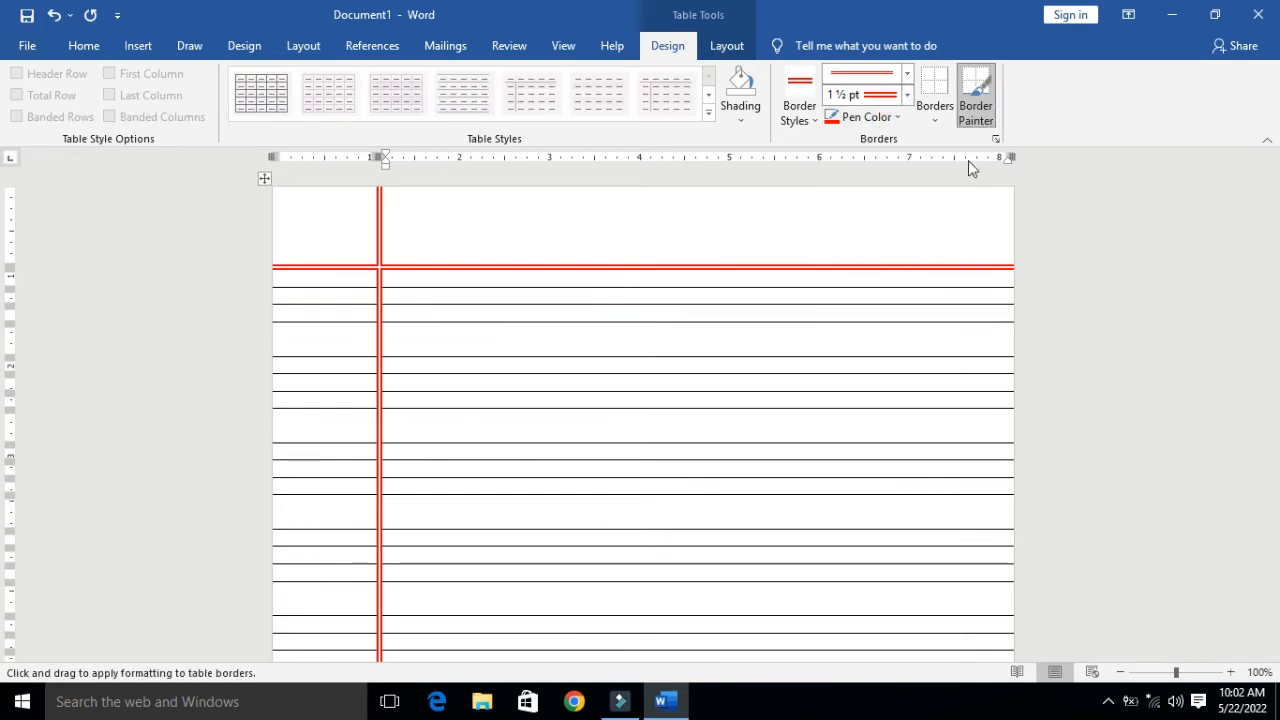
{"action": "left_click", "coordinate": [758, 318]}
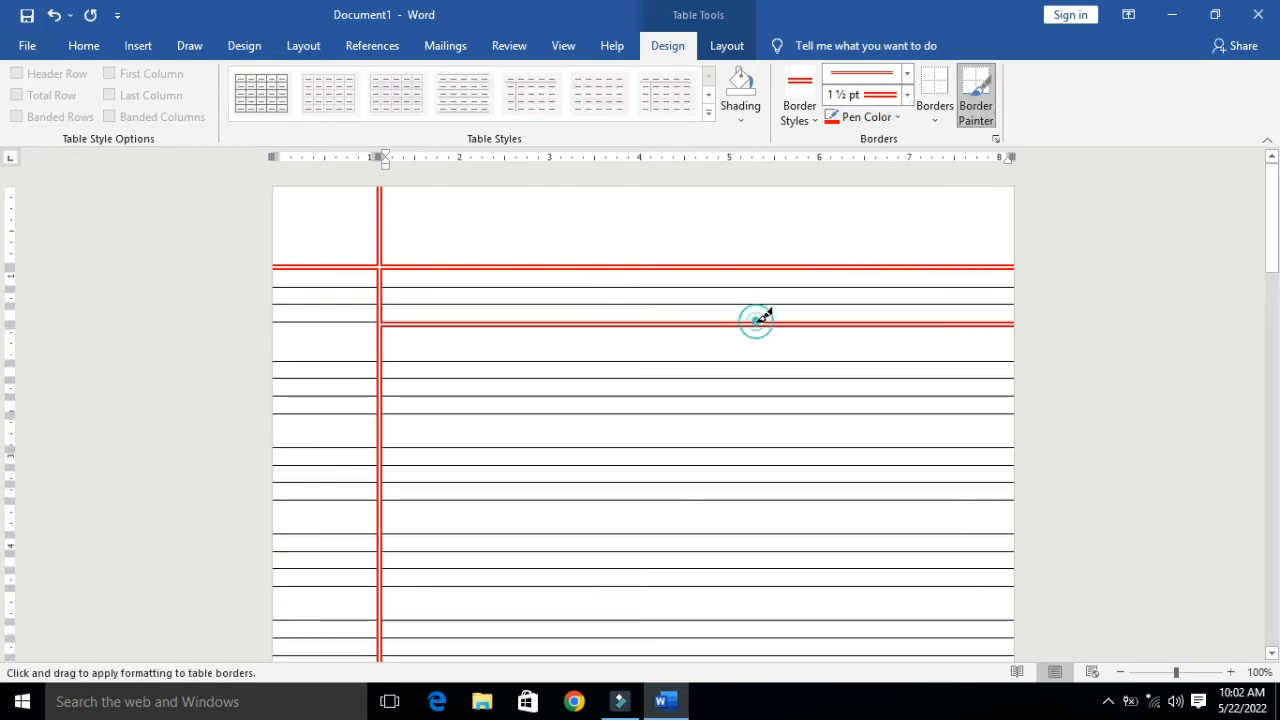
{"action": "key", "text": "ctrl+z"}
- Set the table border pen to a single ½ pt line in red
{"action": "left_click", "coordinate": [814, 116]}
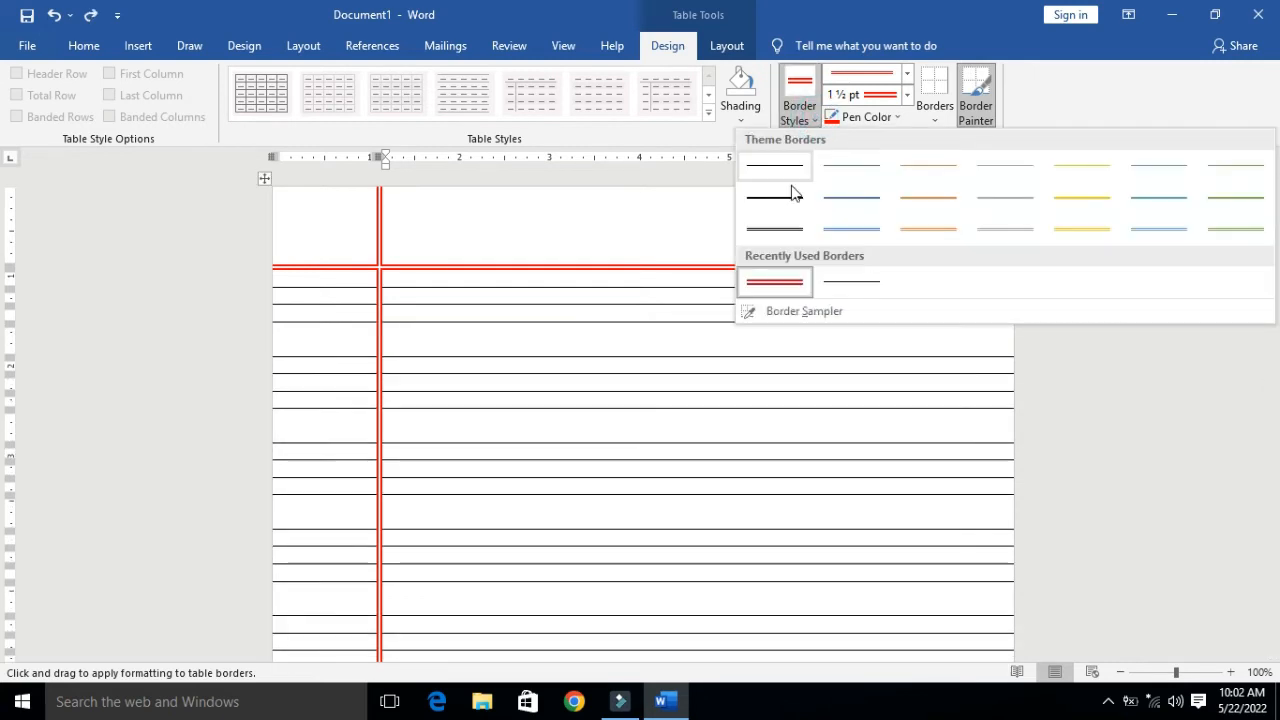
{"action": "left_click", "coordinate": [784, 182]}
{"action": "left_click", "coordinate": [907, 96]}
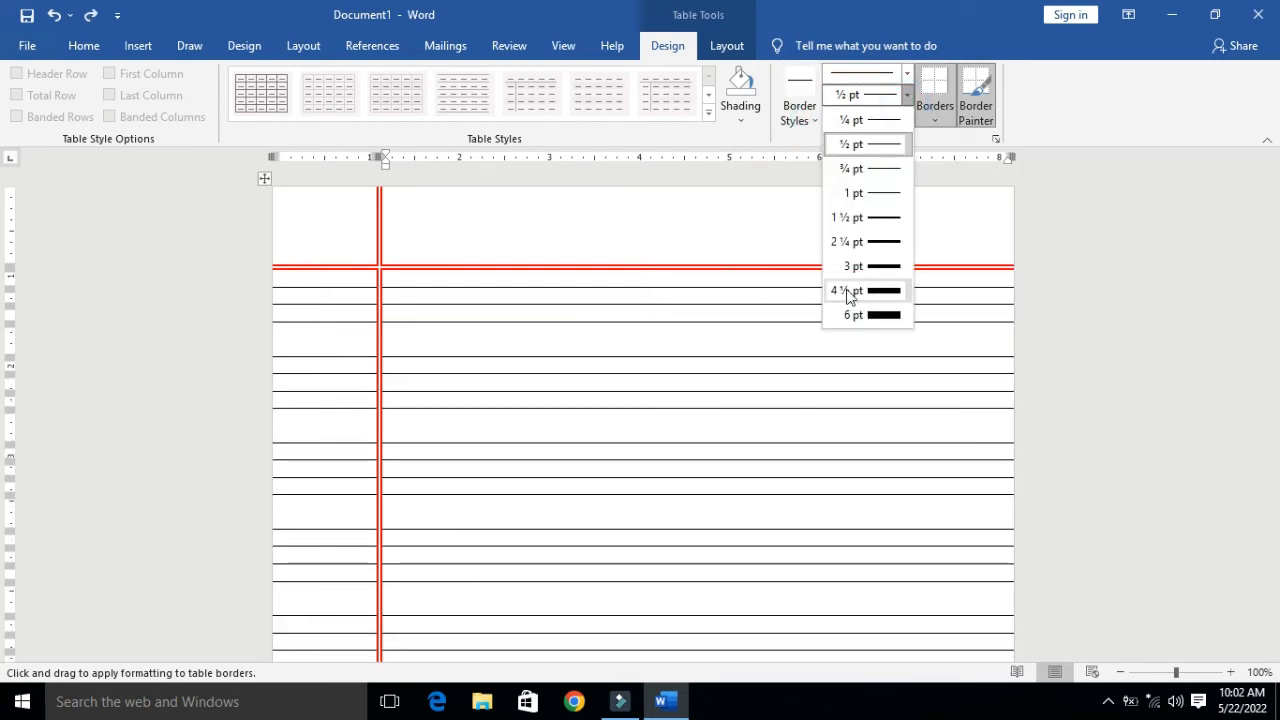
{"action": "left_click", "coordinate": [907, 96]}
{"action": "left_click", "coordinate": [880, 147]}
{"action": "left_click", "coordinate": [880, 117]}
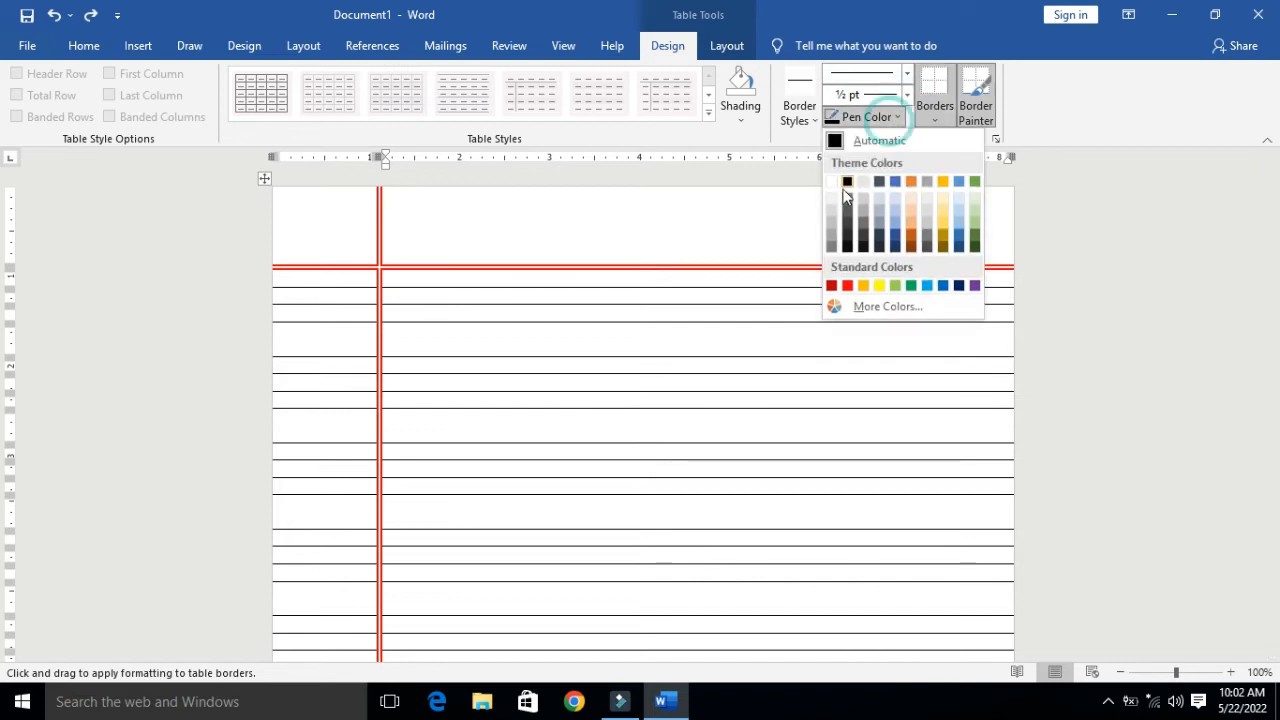
{"action": "left_click", "coordinate": [847, 285]}
- Paint the fourth line of the first group and the first and fourth lines of groups two to four red across both columns
{"action": "left_click", "coordinate": [660, 321]}
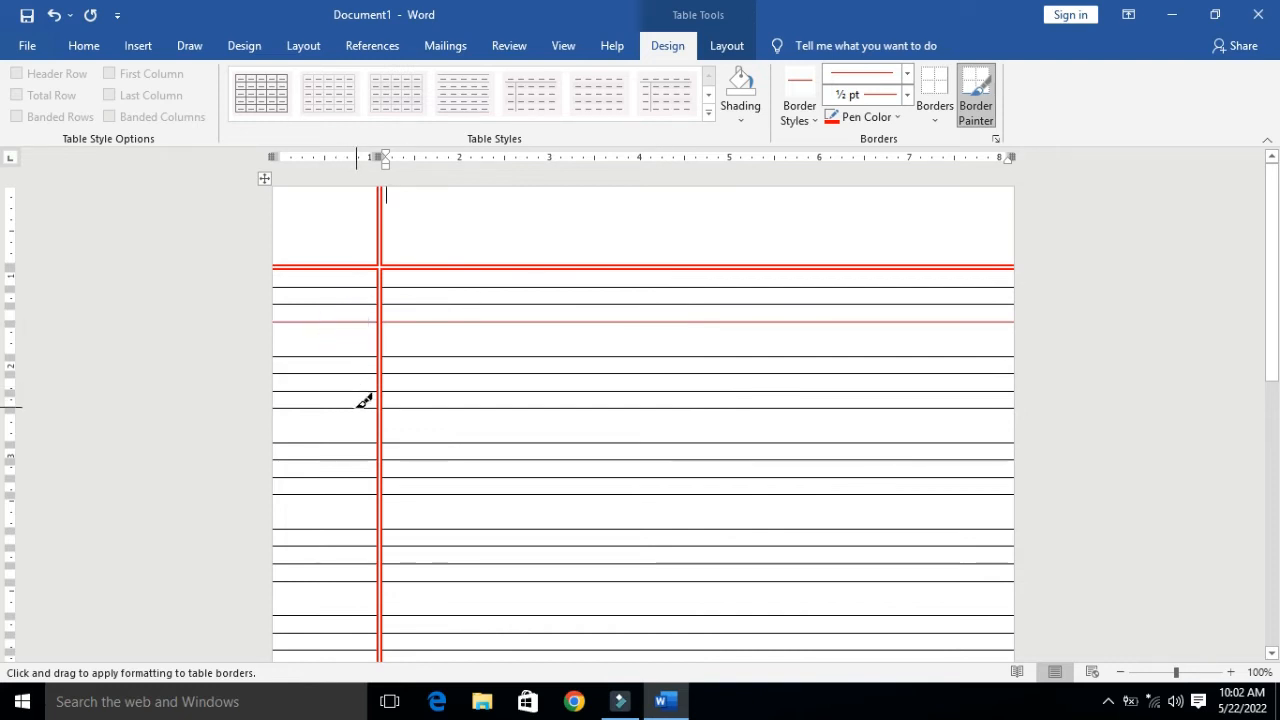
{"action": "left_click", "coordinate": [420, 407]}
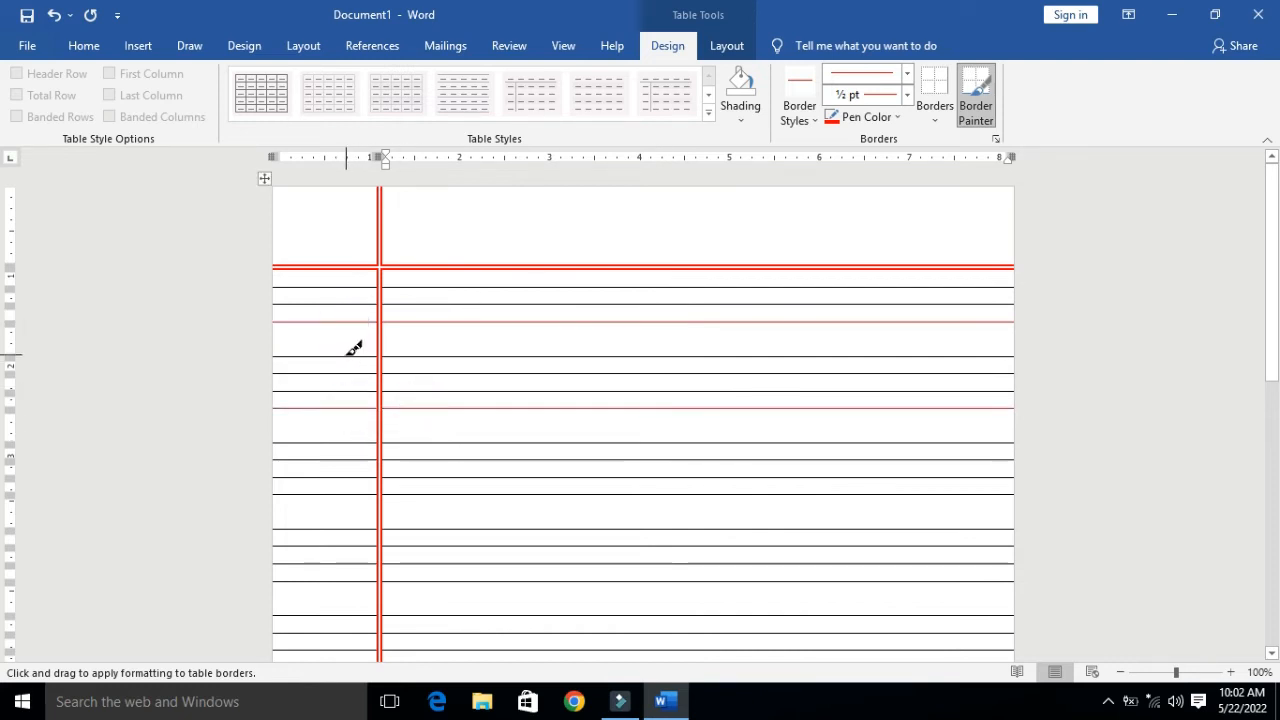
{"action": "left_click", "coordinate": [423, 356]}
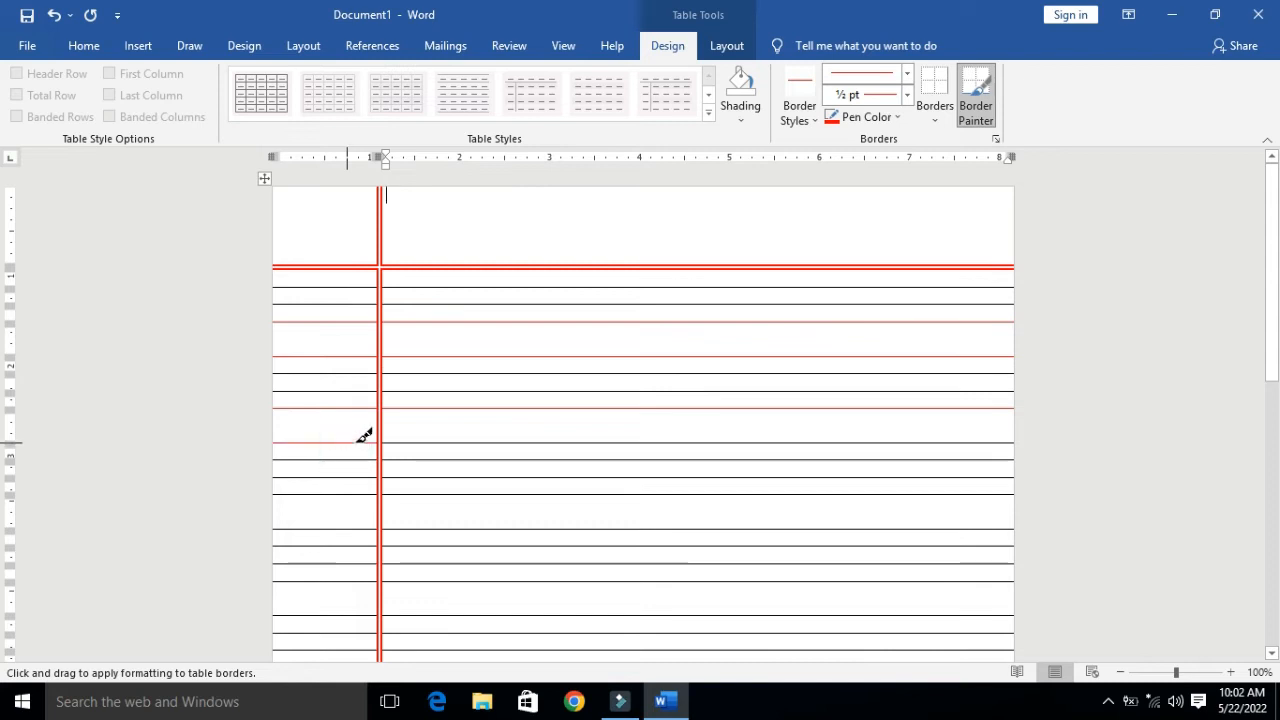
{"action": "left_click", "coordinate": [418, 441]}
{"action": "left_click", "coordinate": [449, 494]}
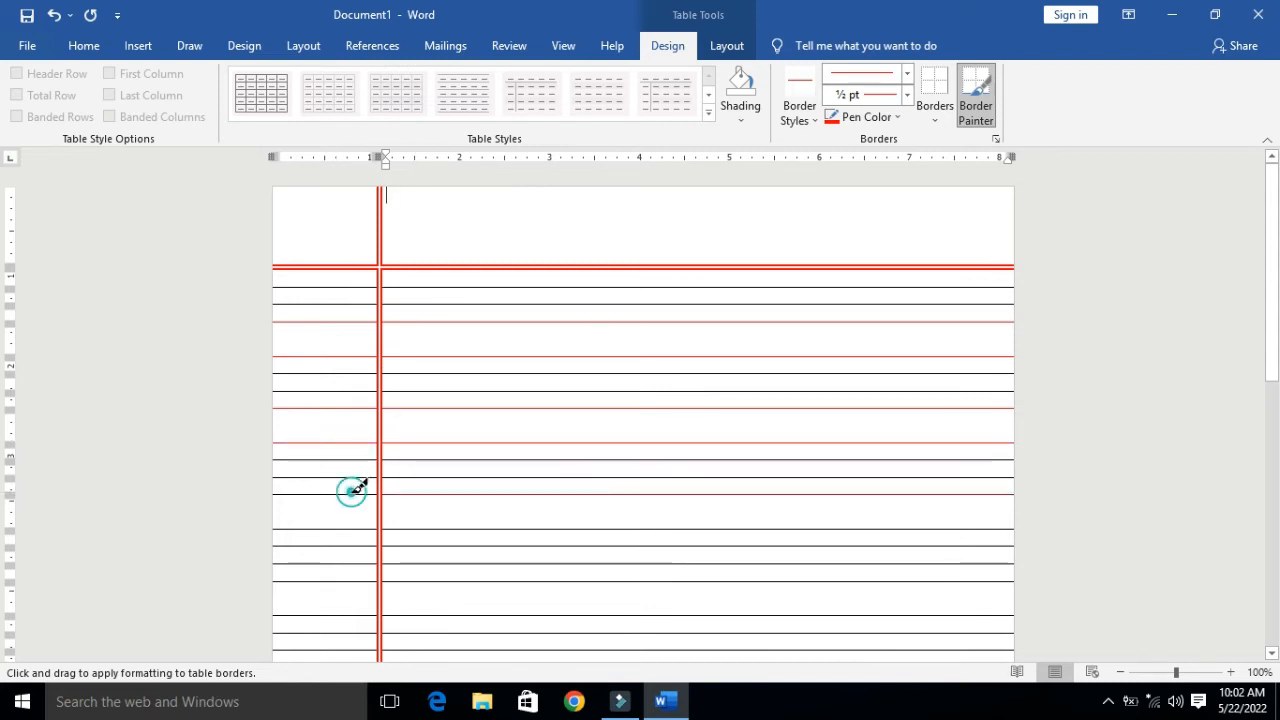
{"action": "left_click", "coordinate": [343, 530]}
{"action": "left_click", "coordinate": [400, 528]}
{"action": "left_click", "coordinate": [405, 580]}
{"action": "left_click", "coordinate": [350, 580]}
- Paint the first and fourth lines of the fifth, sixth and seventh groups red across both columns
{"action": "scroll", "coordinate": [1272, 371], "scroll_direction": "down", "scroll_amount": 5}
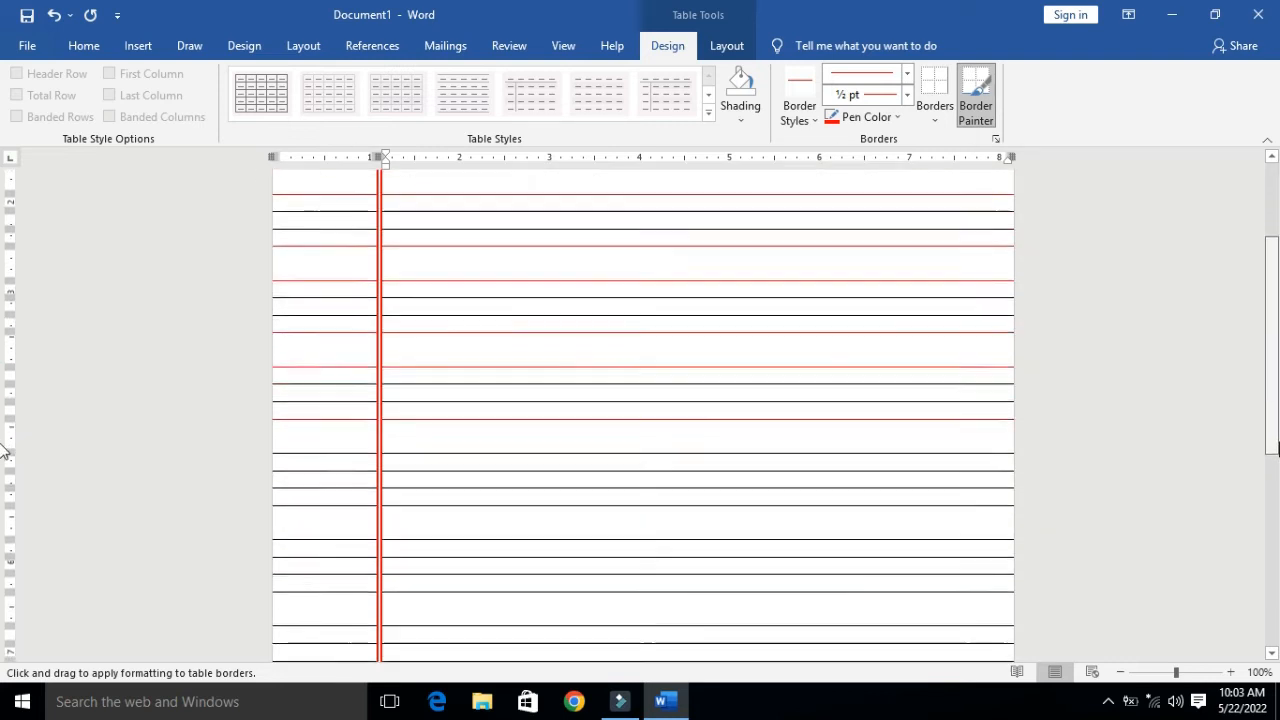
{"action": "left_click", "coordinate": [419, 357]}
{"action": "left_click", "coordinate": [420, 409]}
{"action": "left_click", "coordinate": [346, 409]}
{"action": "left_click", "coordinate": [345, 443]}
{"action": "left_click", "coordinate": [402, 443]}
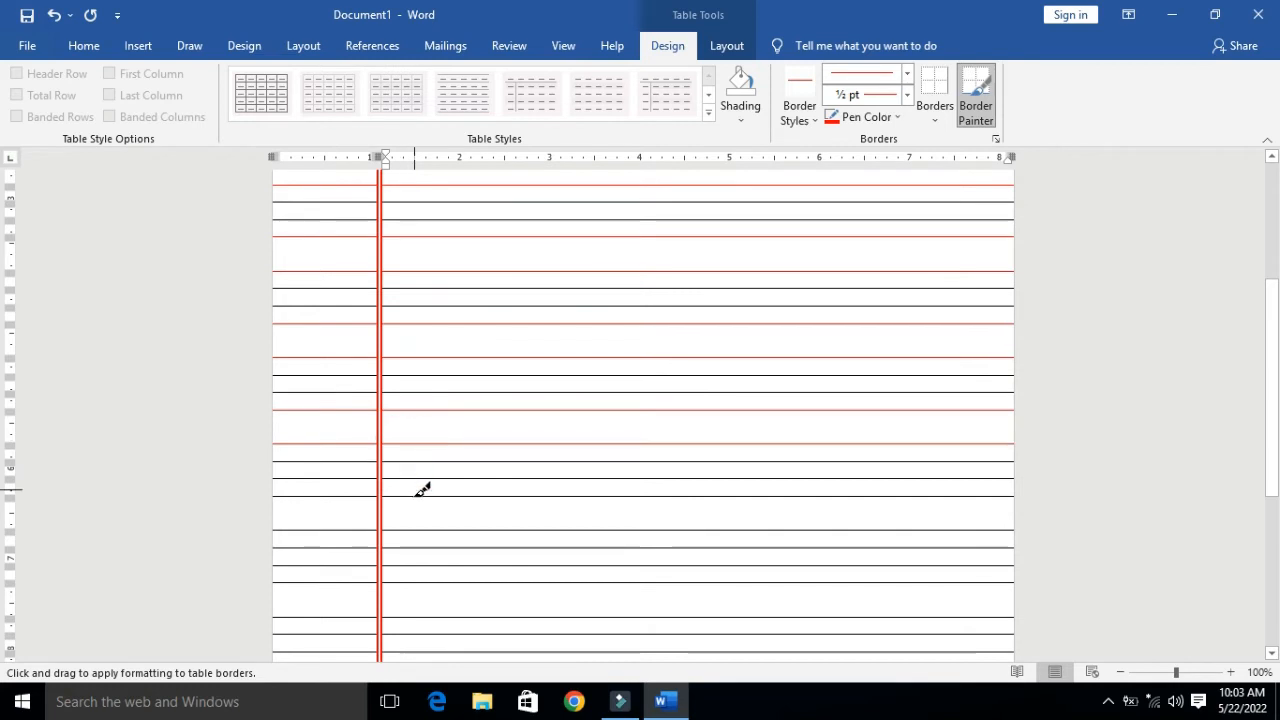
{"action": "left_click", "coordinate": [422, 494]}
{"action": "left_click", "coordinate": [340, 494]}
{"action": "left_click", "coordinate": [346, 528]}
{"action": "left_click", "coordinate": [417, 528]}
{"action": "left_click", "coordinate": [418, 581]}
{"action": "left_click", "coordinate": [360, 581]}
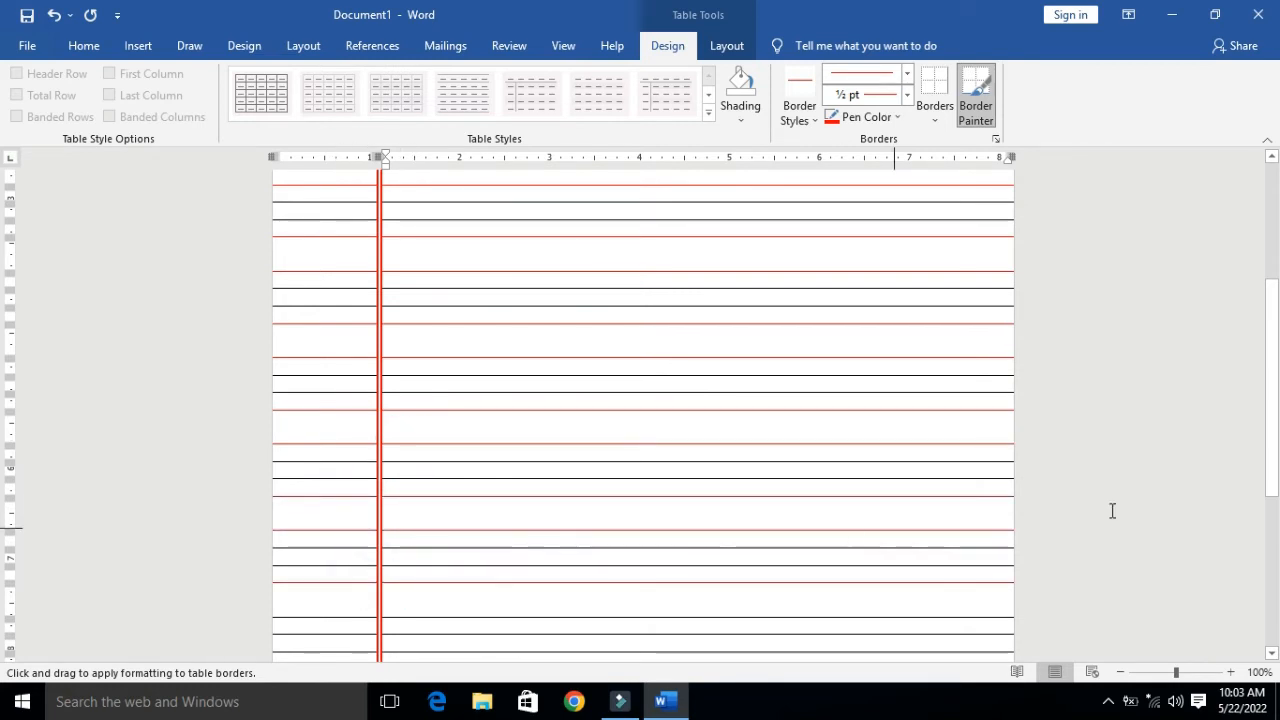
- Paint the first and fourth lines of the eighth and ninth groups and the first line of the tenth group red
{"action": "left_click_drag", "start_coordinate": [1270, 478], "coordinate": [1271, 604]}
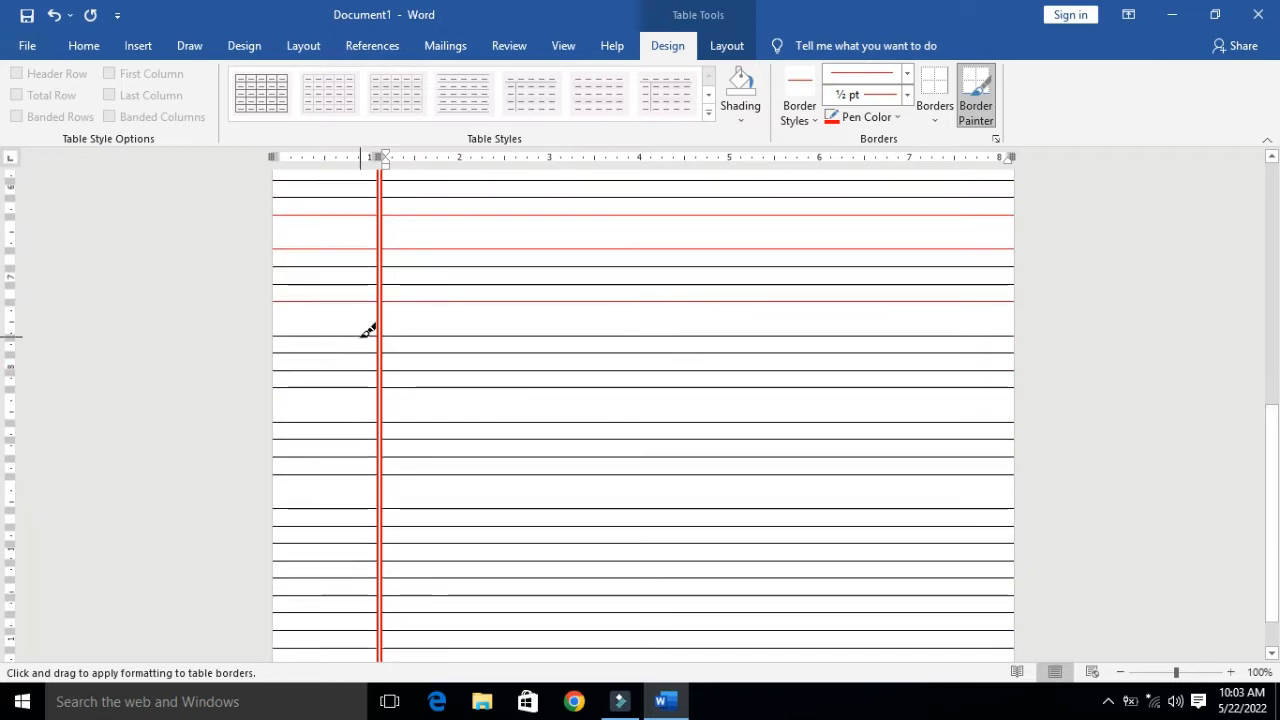
{"action": "left_click", "coordinate": [406, 336]}
{"action": "left_click", "coordinate": [413, 386]}
{"action": "left_click", "coordinate": [358, 386]}
{"action": "left_click", "coordinate": [415, 421]}
{"action": "left_click", "coordinate": [430, 474]}
{"action": "left_click", "coordinate": [357, 475]}
{"action": "left_click", "coordinate": [355, 507]}
{"action": "left_click", "coordinate": [420, 507]}
- Paint the tenth group's fourth line and the last group's first and fourth lines red across both columns
{"action": "scroll", "coordinate": [1272, 513], "scroll_direction": "down", "scroll_amount": 1}
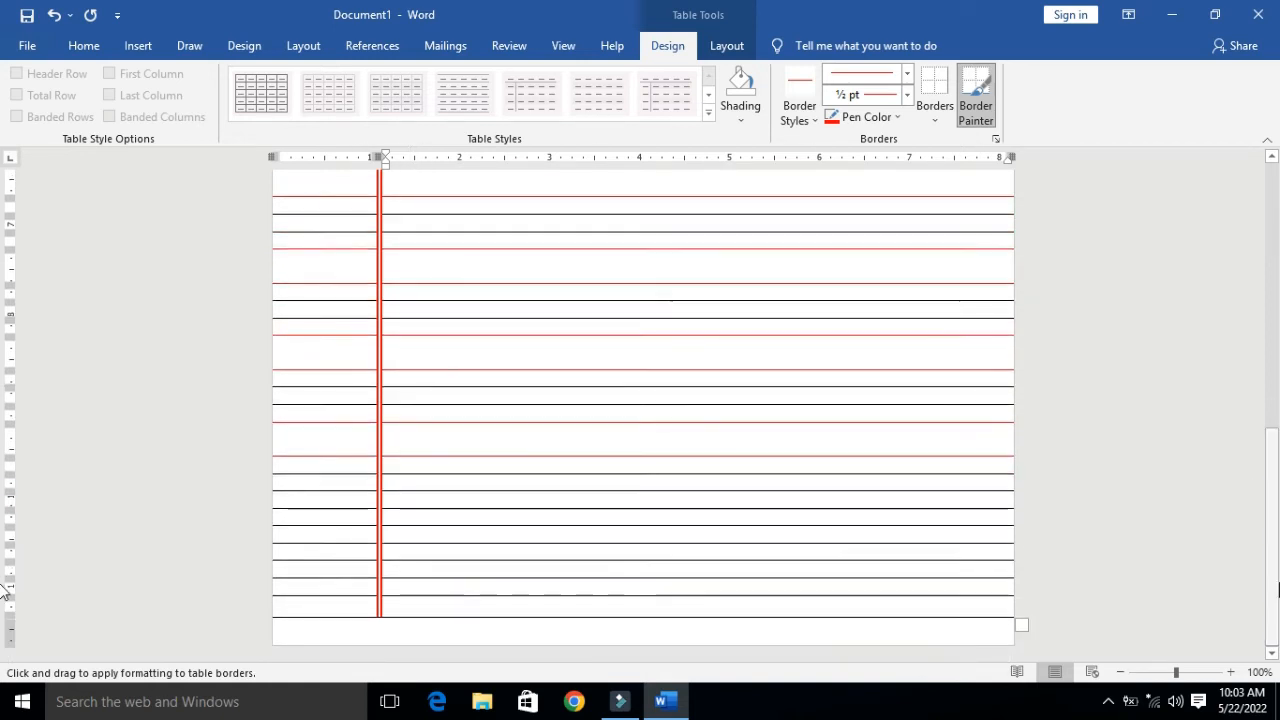
{"action": "left_click", "coordinate": [352, 507]}
{"action": "left_click", "coordinate": [428, 507]}
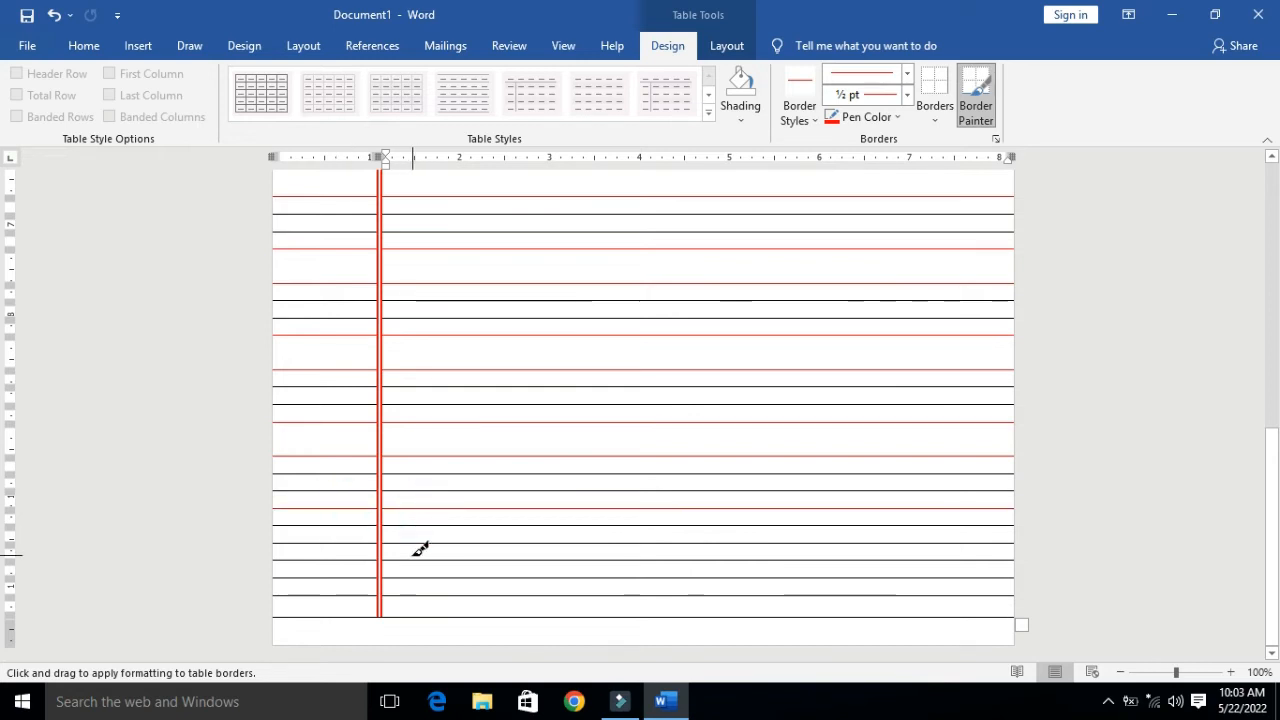
{"action": "left_click", "coordinate": [356, 524]}
{"action": "left_click", "coordinate": [404, 524]}
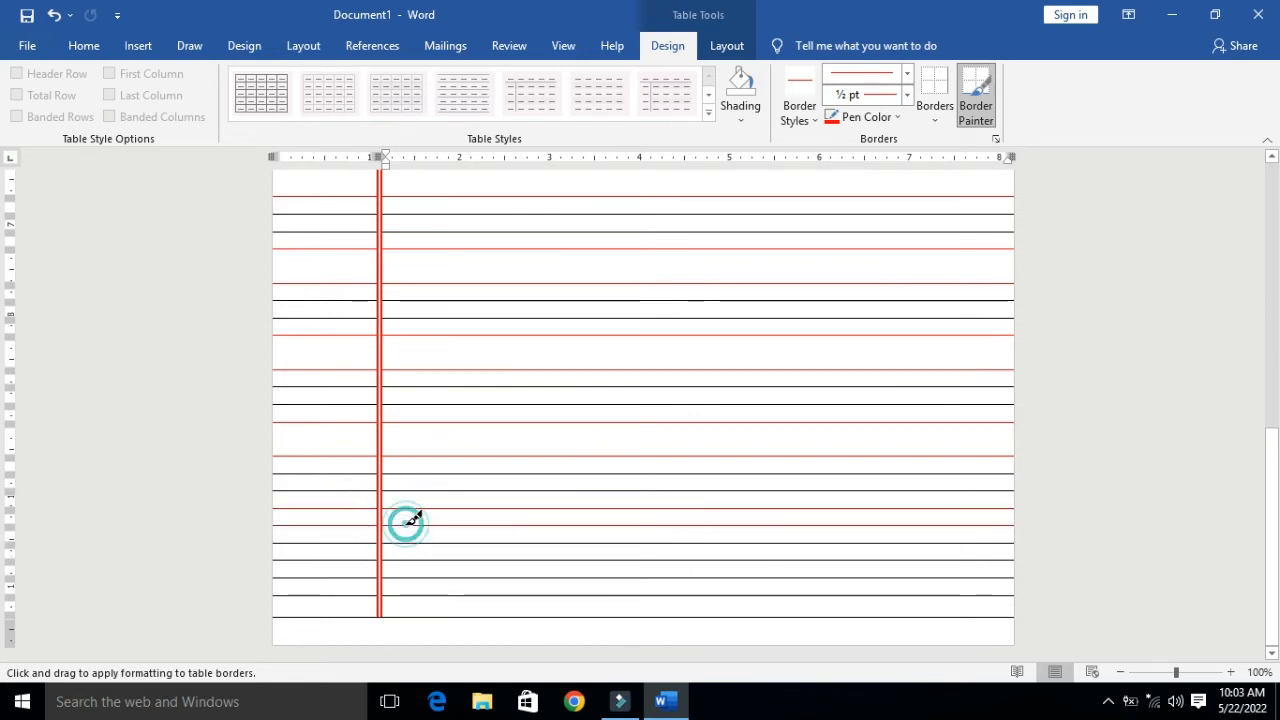
{"action": "left_click", "coordinate": [357, 579]}
{"action": "left_click", "coordinate": [420, 576]}
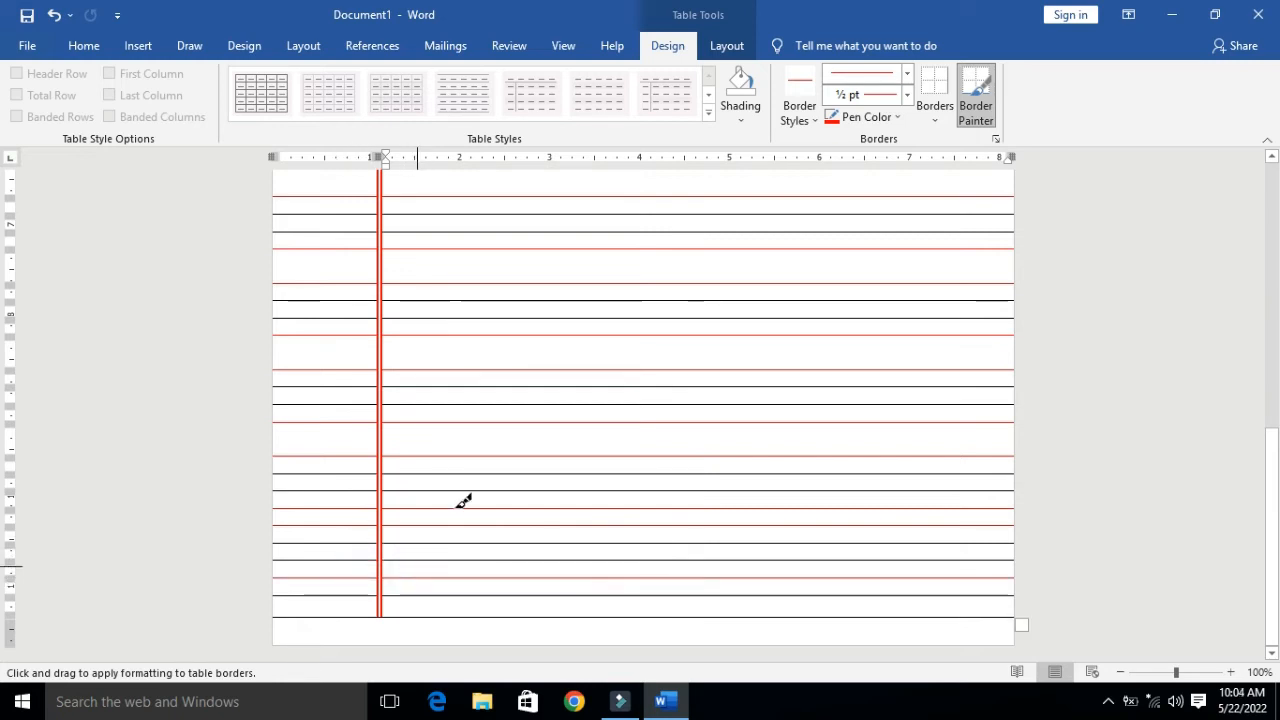
- Stop border painting and delete the narrow table row directly below the last group's red line
{"action": "key", "text": "Escape"}
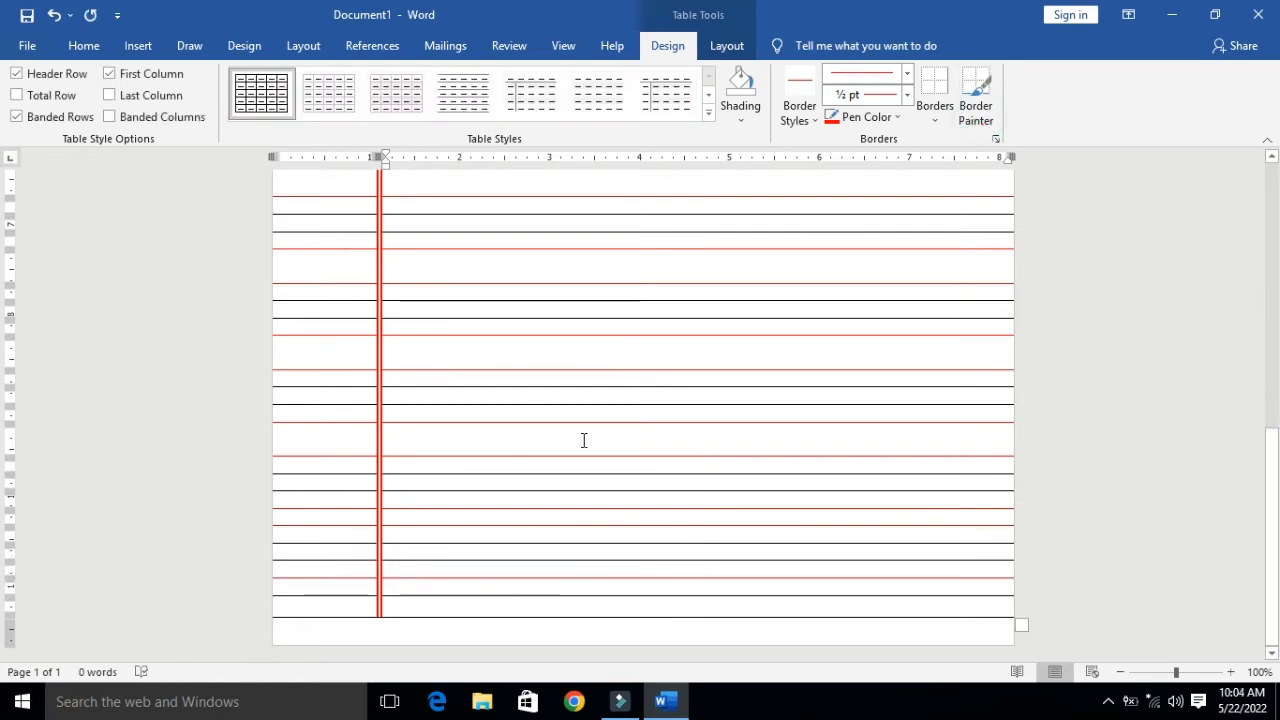
{"action": "left_click", "coordinate": [358, 587]}
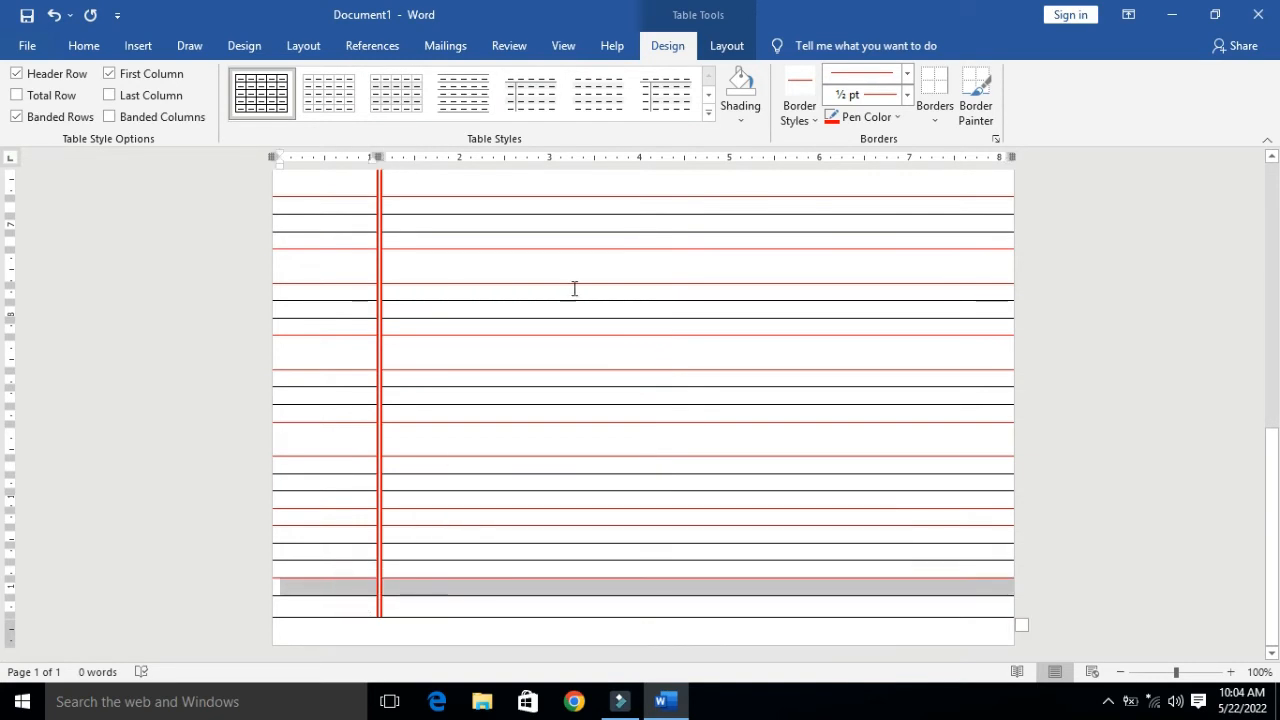
{"action": "left_click", "coordinate": [728, 48]}
{"action": "left_click", "coordinate": [231, 105]}
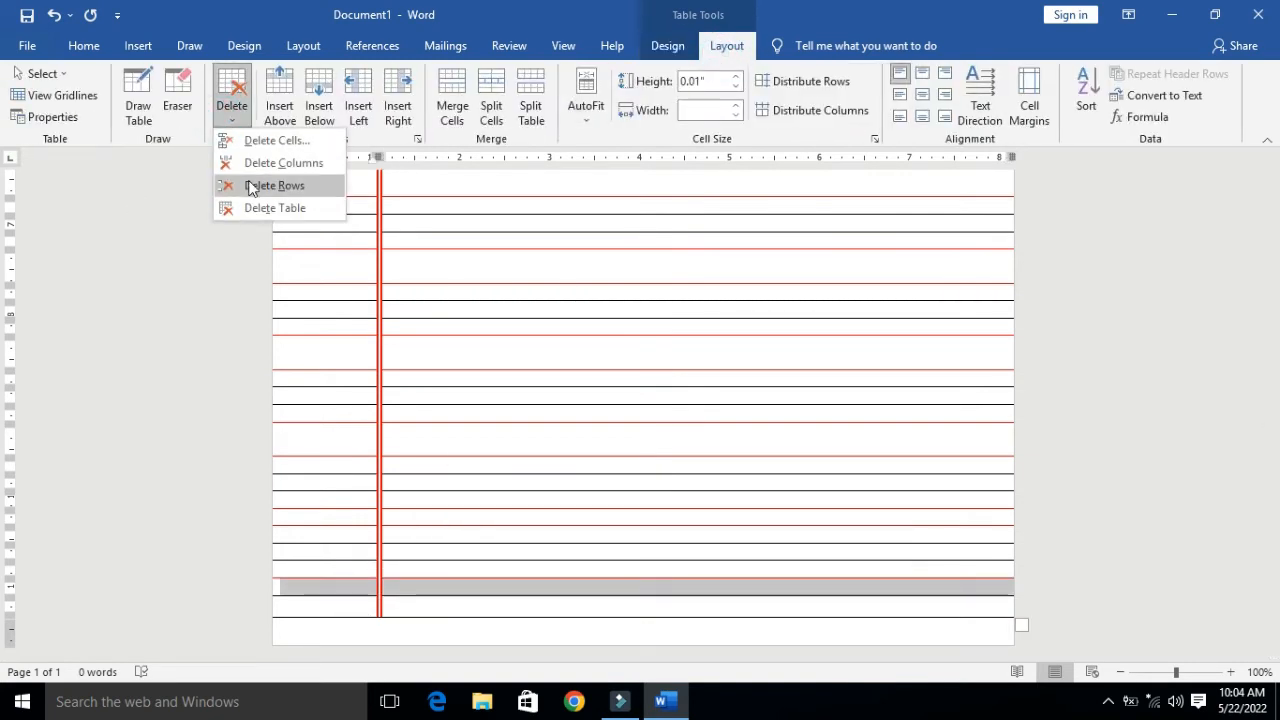
{"action": "left_click", "coordinate": [249, 183]}
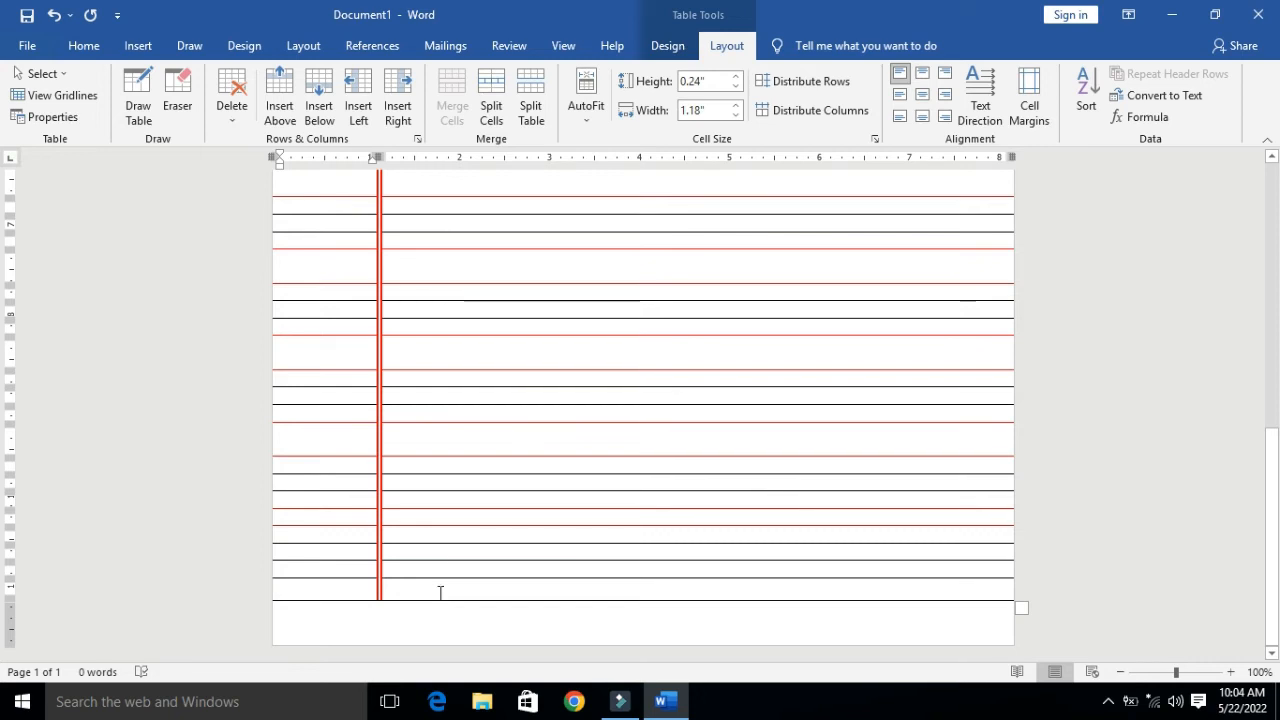
- Try making the table's last row taller and erasing its bottom border
{"action": "left_click_drag", "start_coordinate": [440, 600], "coordinate": [446, 612]}
{"action": "left_click", "coordinate": [177, 100]}
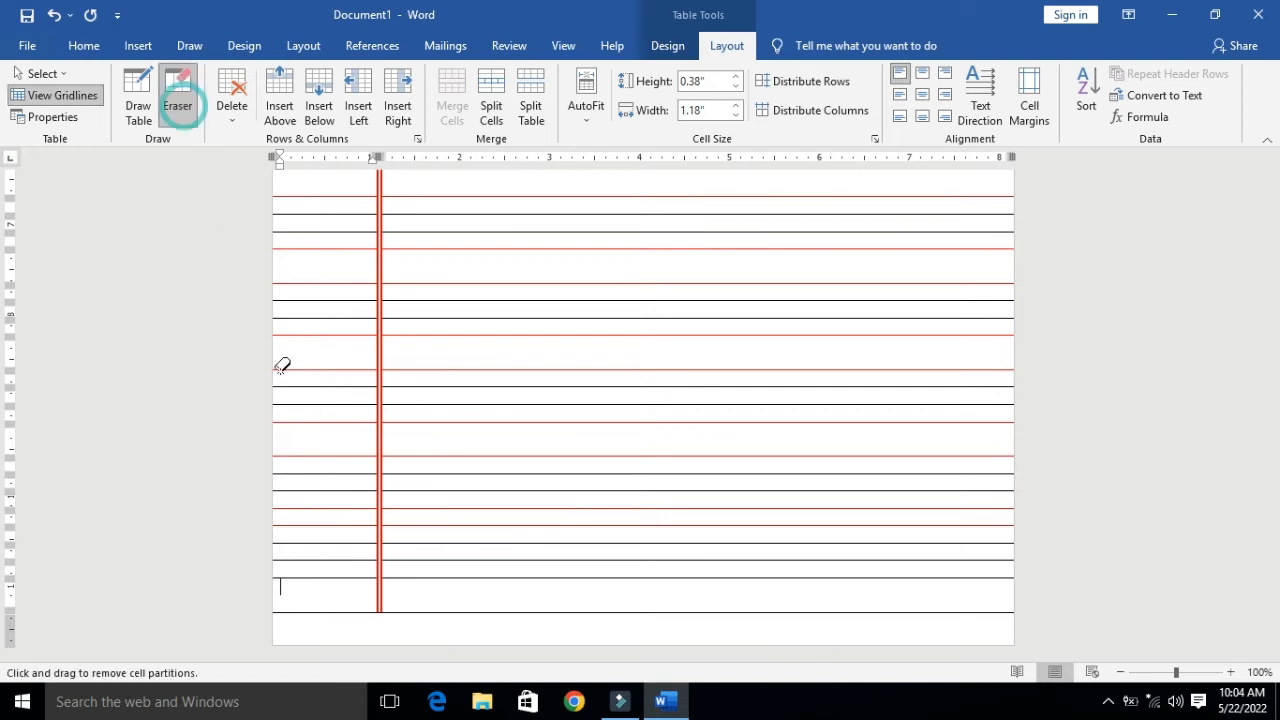
{"action": "left_click_drag", "start_coordinate": [324, 610], "coordinate": [420, 605]}
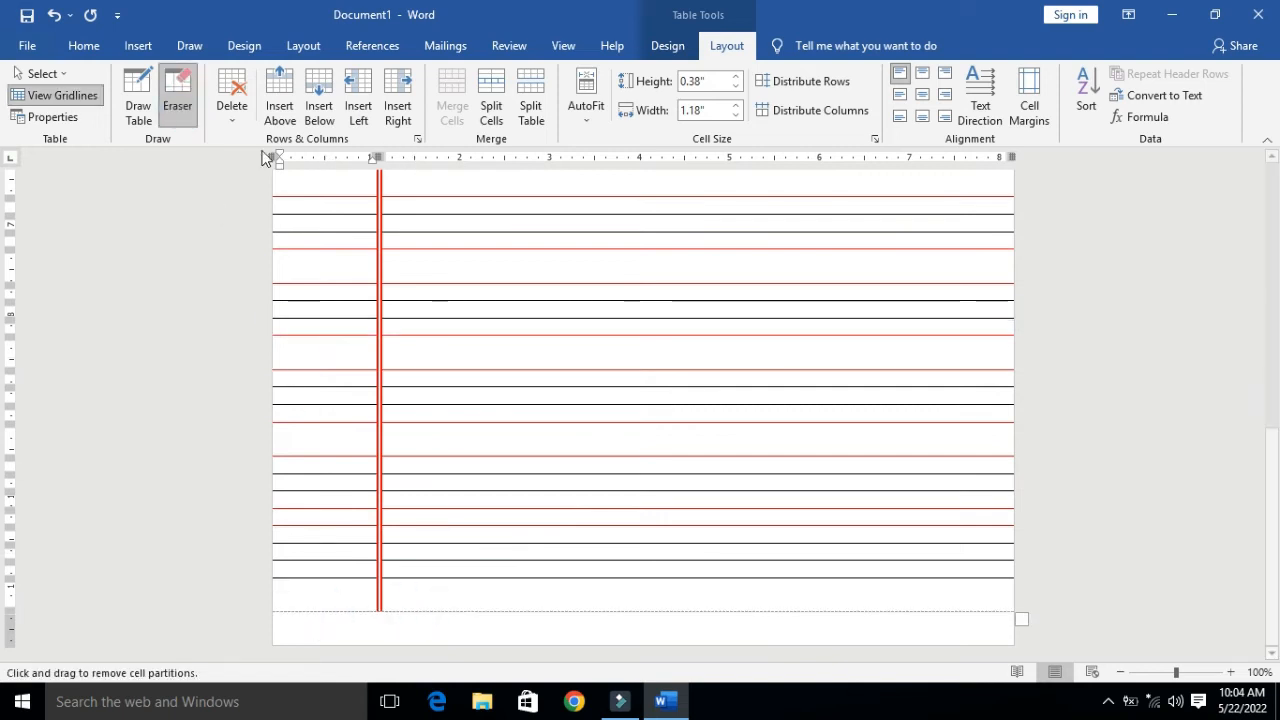
{"action": "left_click", "coordinate": [177, 95]}
- Try repainting the last group's fourth line with the red ½ pt border
{"action": "left_click", "coordinate": [667, 45]}
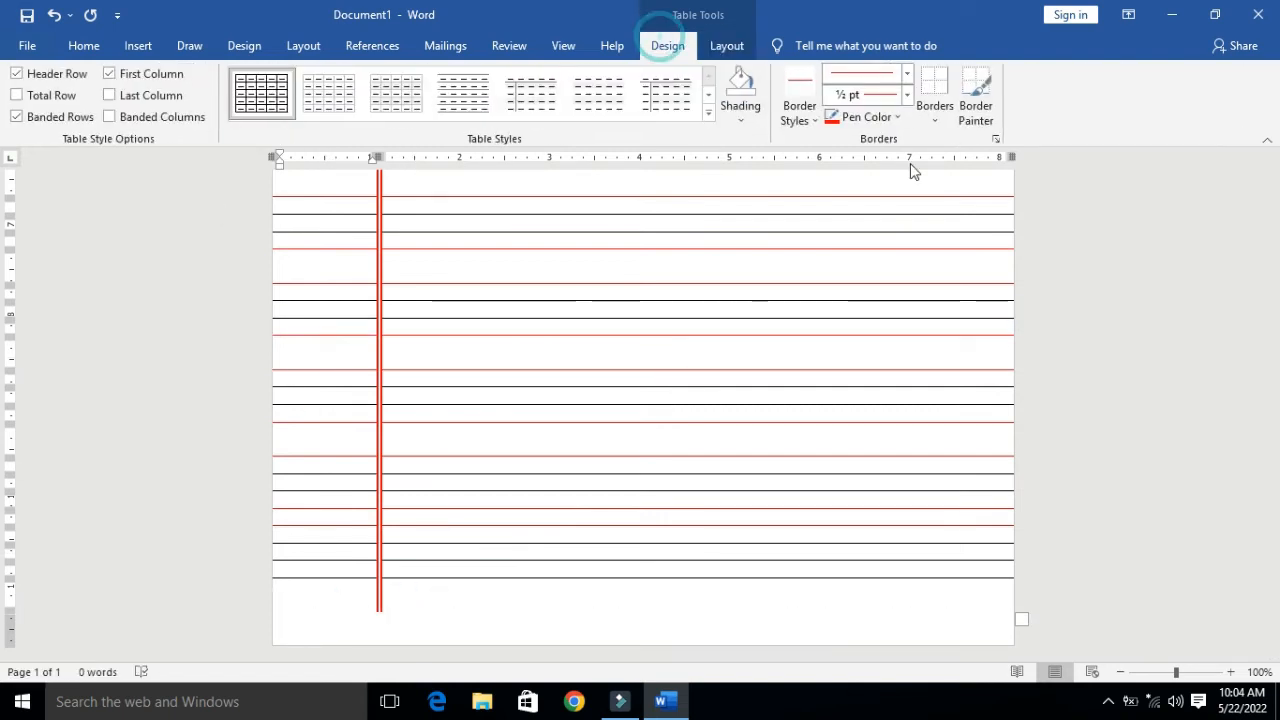
{"action": "left_click", "coordinate": [972, 110]}
{"action": "left_click", "coordinate": [430, 578]}
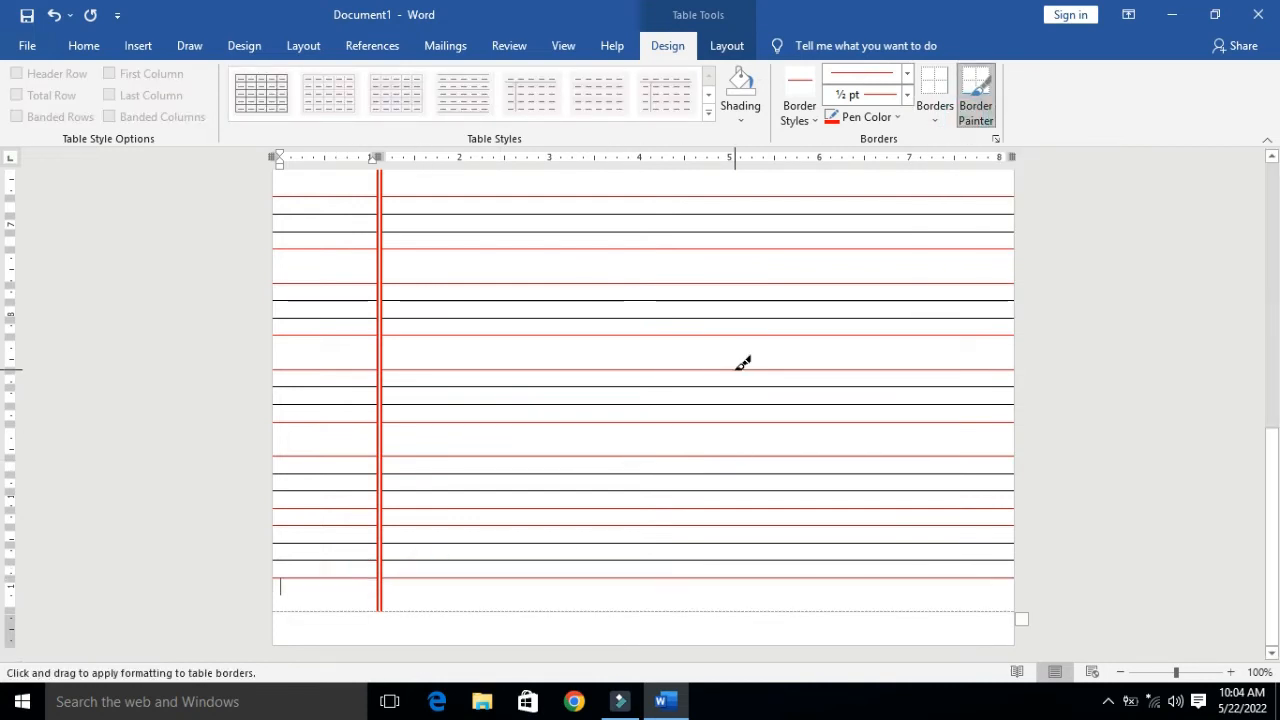
{"action": "key", "text": "Escape"}
- Try widening the narrow spacer row between the last two groups with an extra blank line, and undo it
{"action": "left_click", "coordinate": [367, 520]}
{"action": "key", "text": "Return"}
{"action": "left_click", "coordinate": [589, 619]}
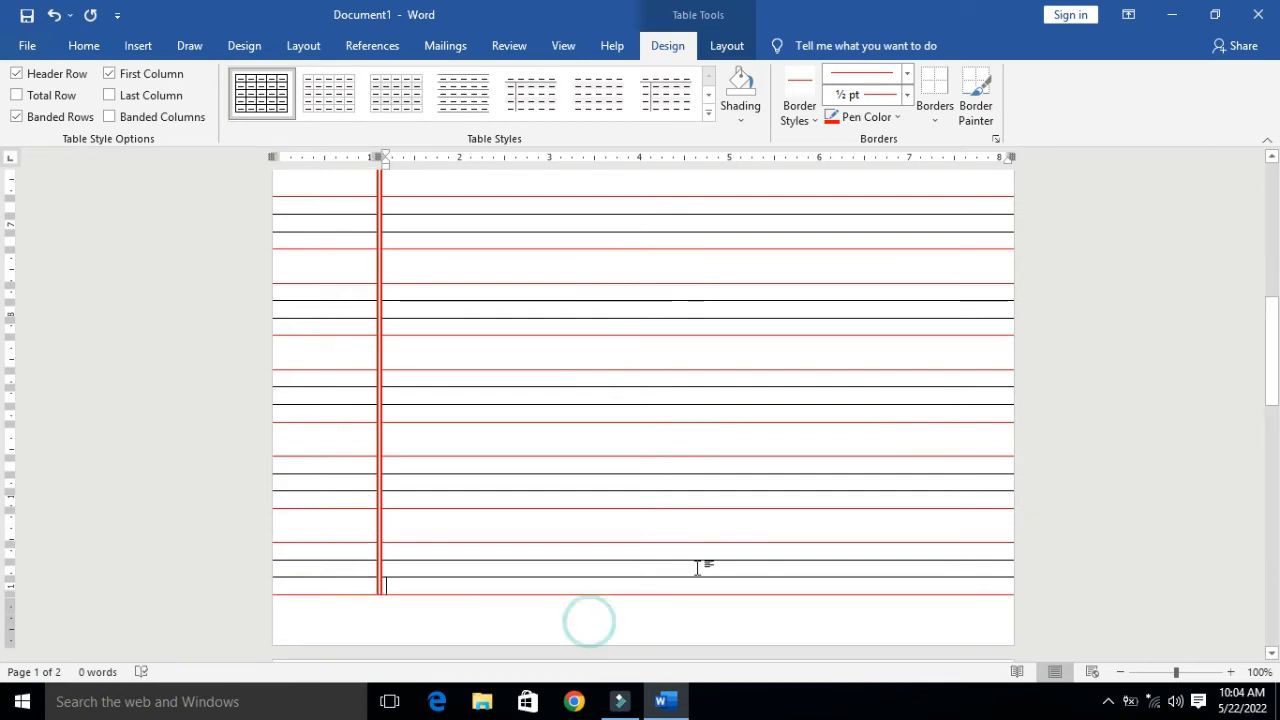
{"action": "left_click_drag", "start_coordinate": [1271, 414], "coordinate": [1273, 468]}
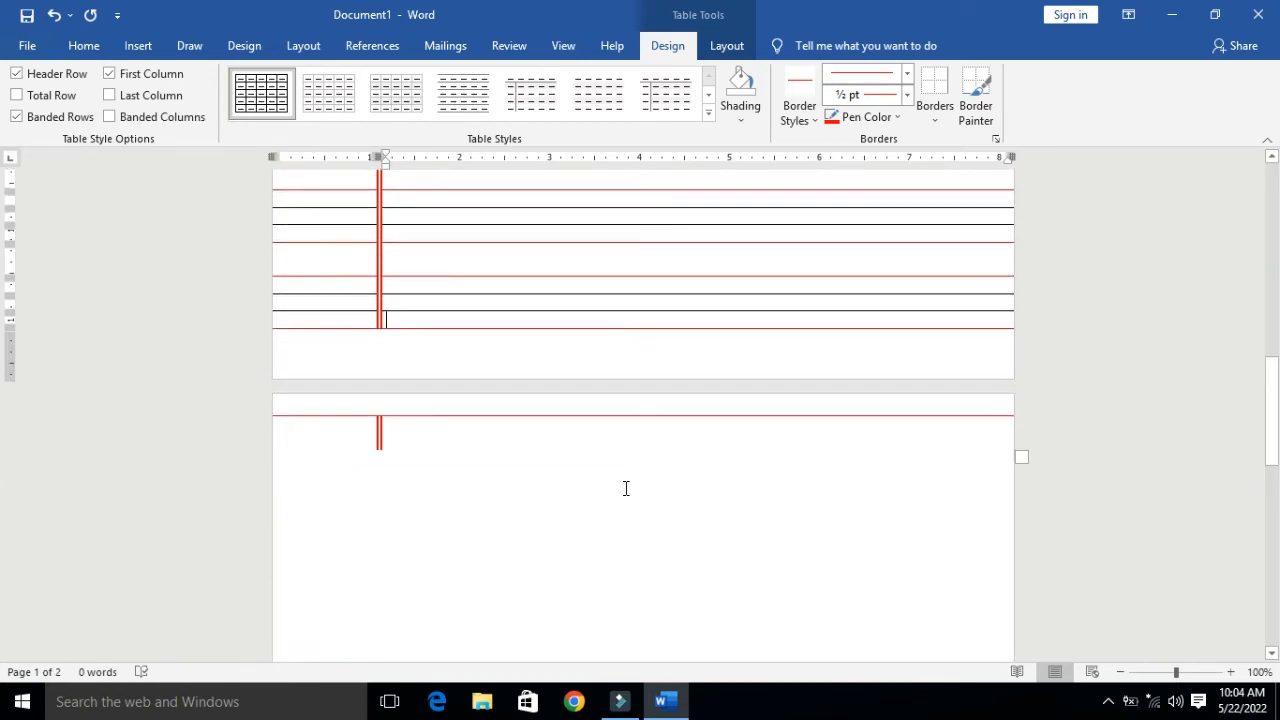
{"action": "key", "text": "ctrl+z"}
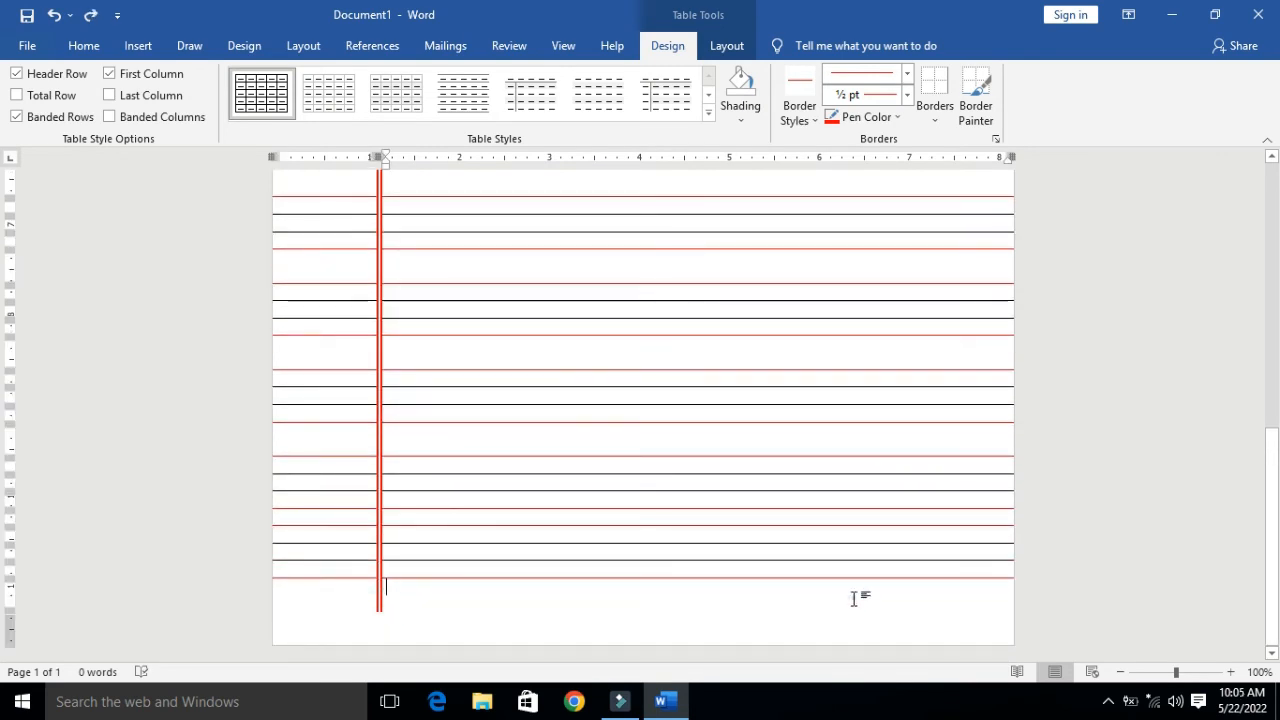
- Try shrinking the whole table from its corner, and undo back to before the bottom border was erased
{"action": "left_click_drag", "start_coordinate": [1022, 620], "coordinate": [1027, 600]}
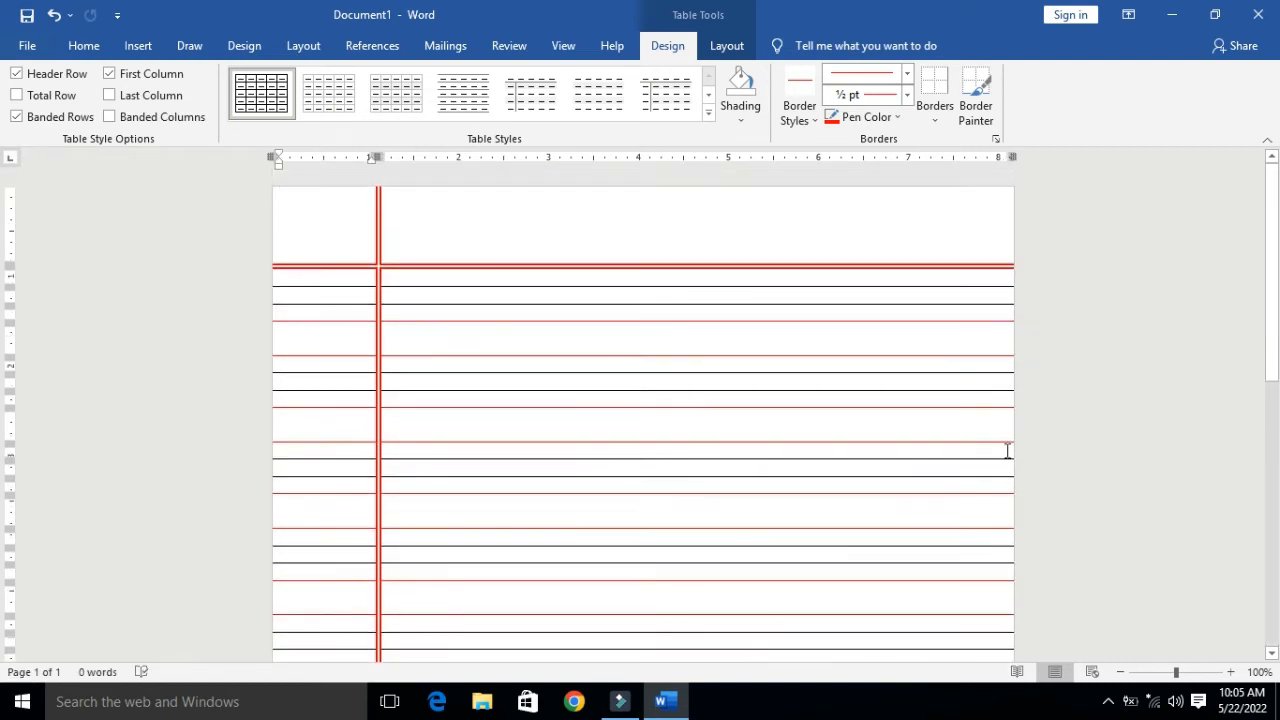
{"action": "left_click_drag", "start_coordinate": [1273, 306], "coordinate": [1278, 660]}
{"action": "key", "text": "ctrl+z"}
{"action": "key", "text": "ctrl+z"}
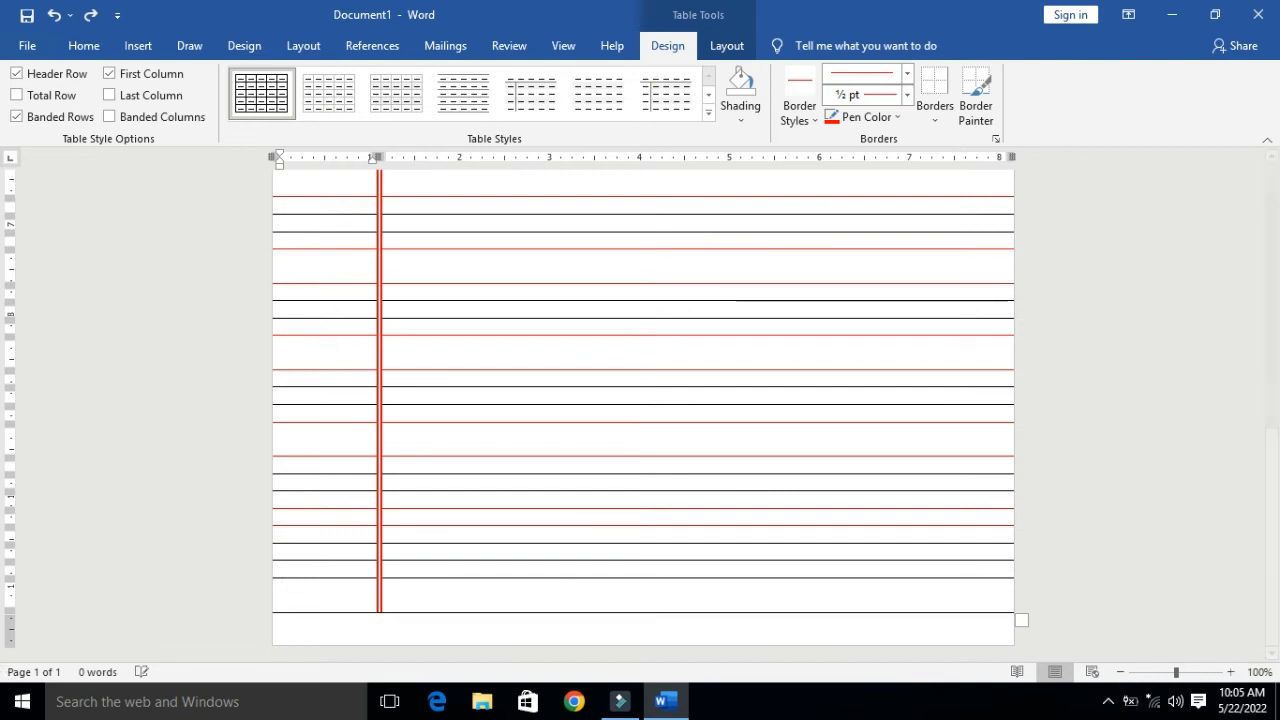
- Reduce the last row to the height of a ruled line and widen the spacer row between the last two groups
{"action": "left_click_drag", "start_coordinate": [489, 612], "coordinate": [489, 595]}
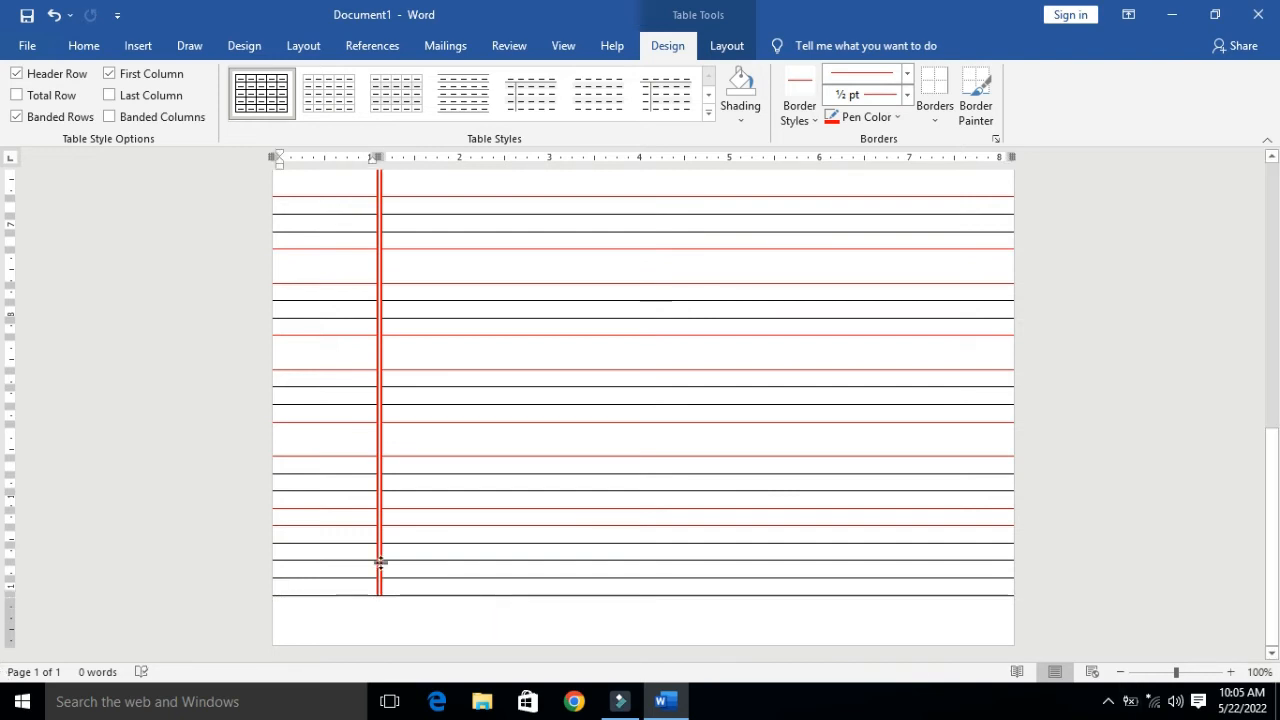
{"action": "key", "text": "ctrl+z"}
- Select the table's last row below the last four-line group and delete it
{"action": "left_click_drag", "start_coordinate": [370, 602], "coordinate": [417, 603]}
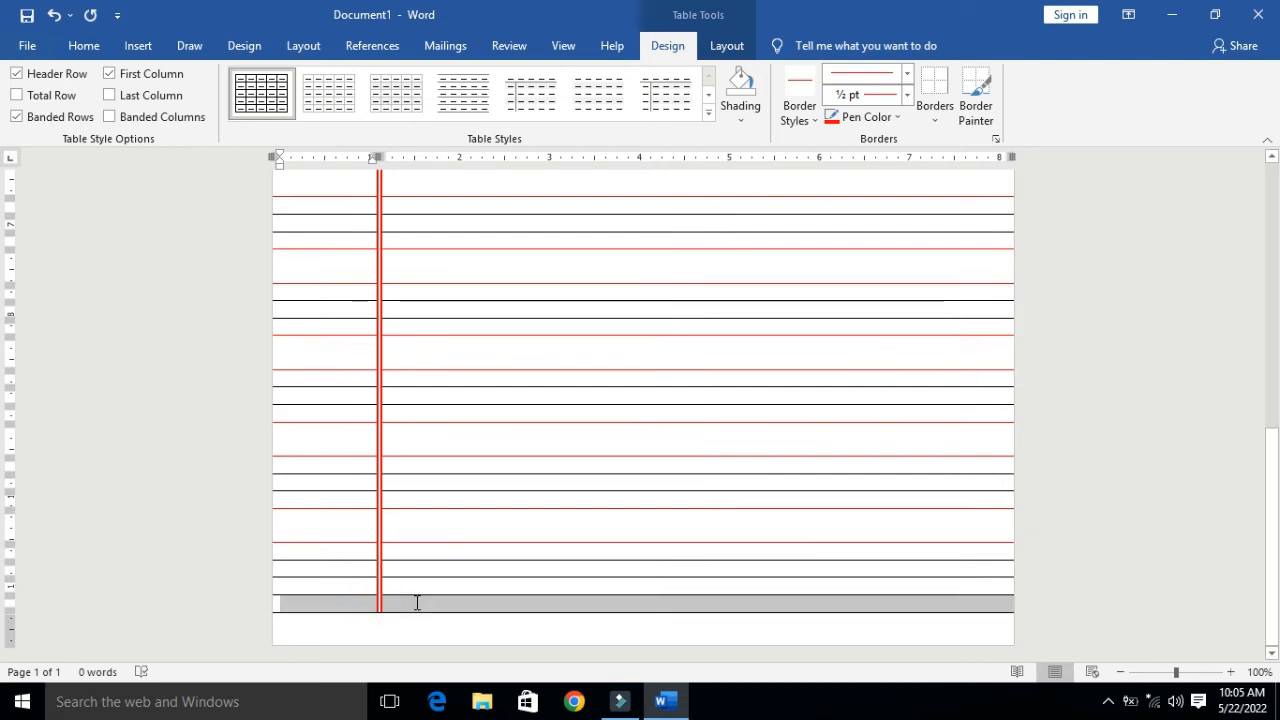
{"action": "left_click", "coordinate": [712, 45]}
{"action": "left_click", "coordinate": [231, 110]}
{"action": "left_click", "coordinate": [244, 183]}
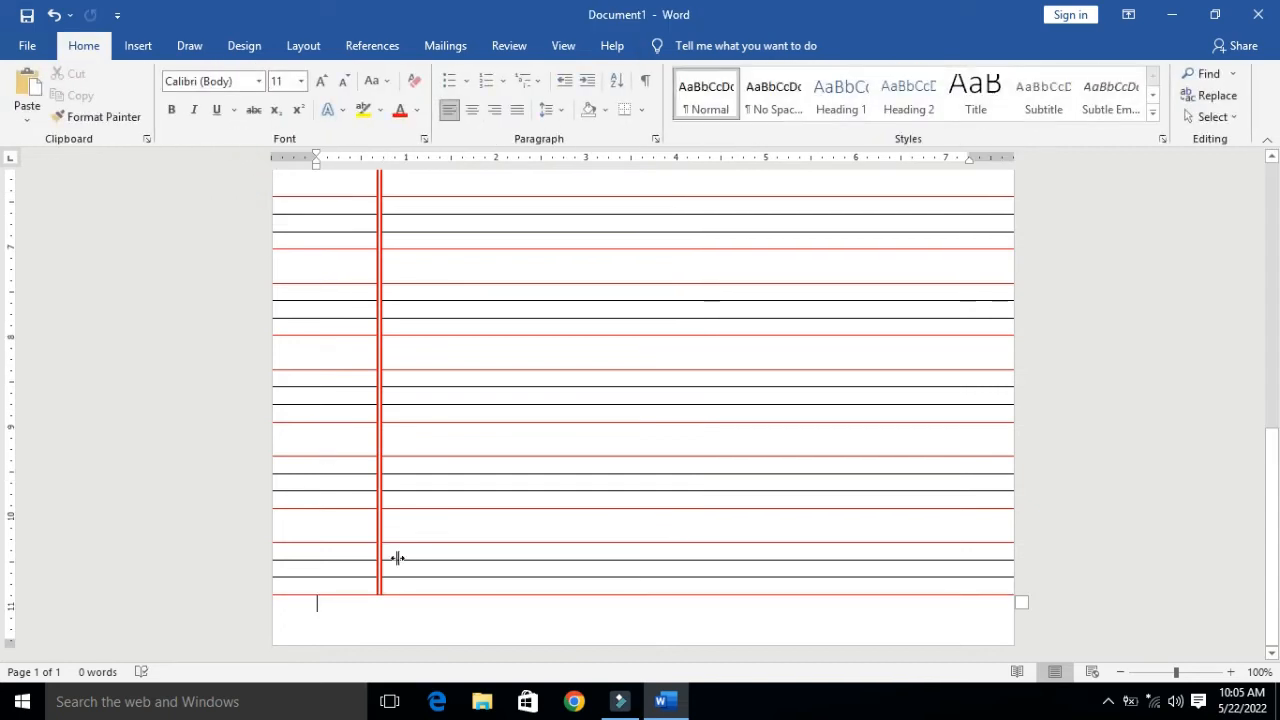
- Draw a rectangle with diagonal rounded corners, about 0.72" high and 1.89" wide, in the right half of the page header
{"action": "left_click_drag", "start_coordinate": [1268, 571], "coordinate": [1267, 205]}
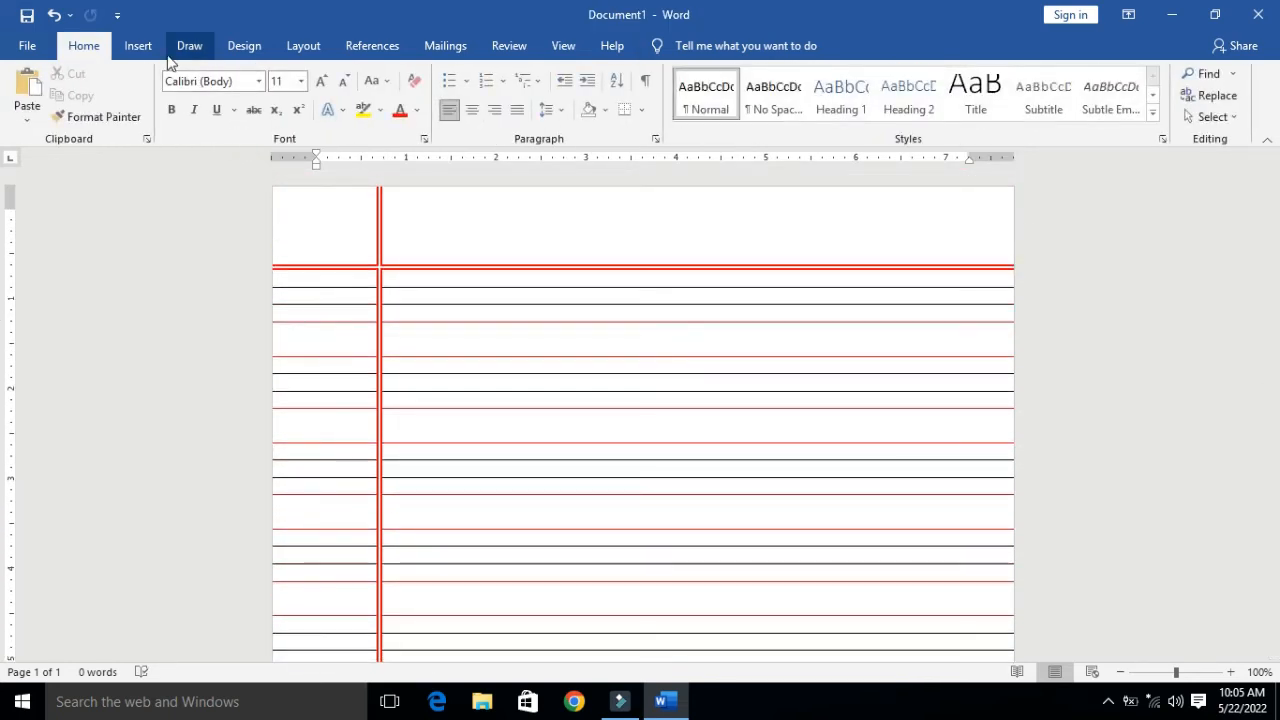
{"action": "left_click", "coordinate": [244, 45]}
{"action": "left_click", "coordinate": [138, 45]}
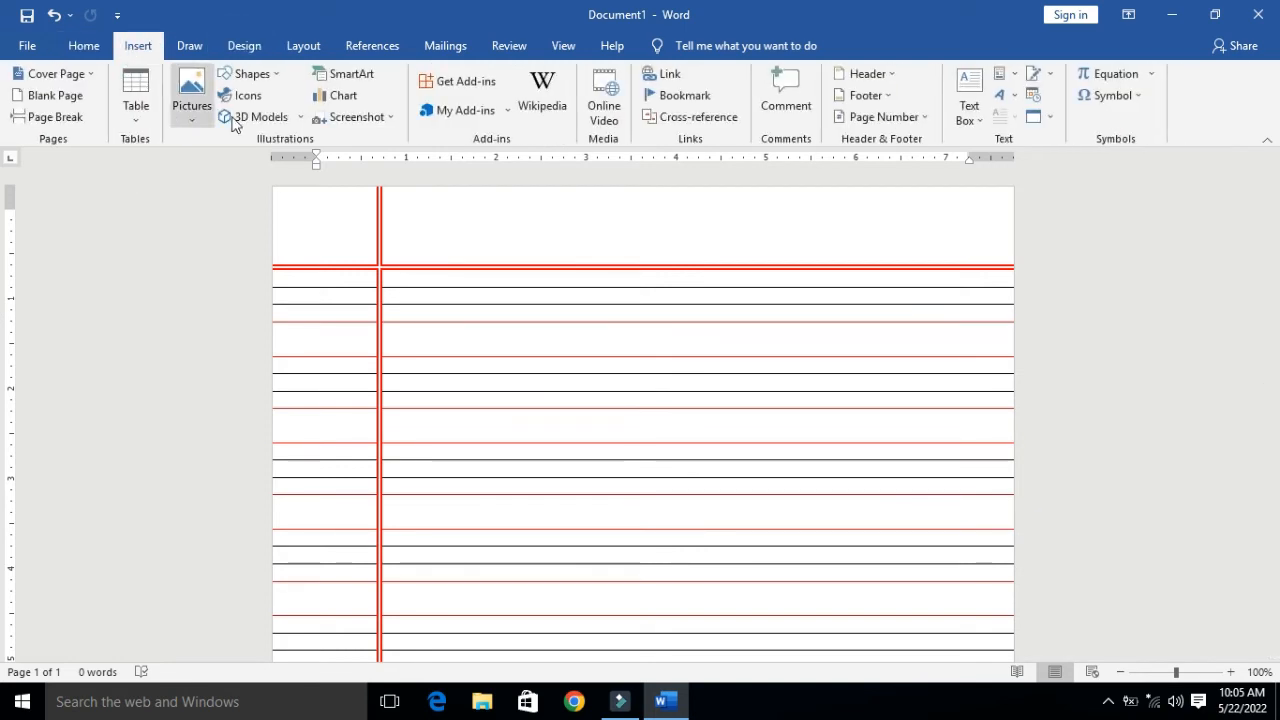
{"action": "left_click", "coordinate": [250, 74]}
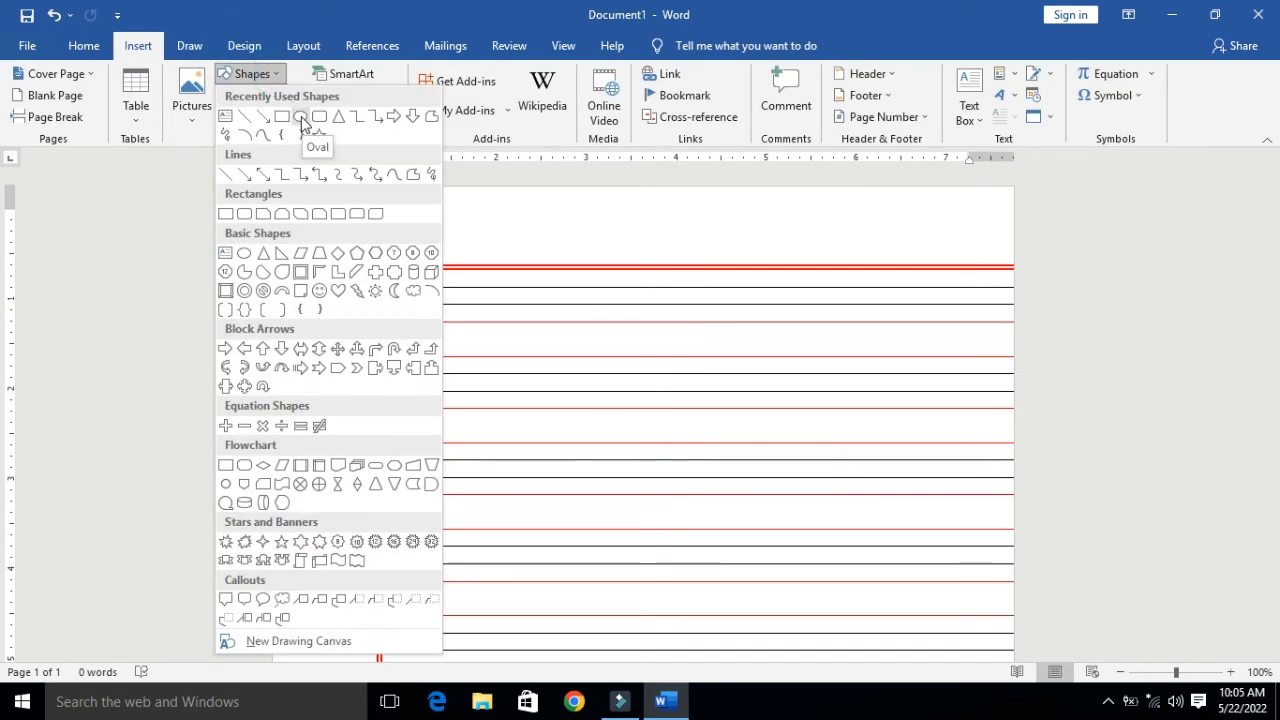
{"action": "left_click", "coordinate": [374, 212]}
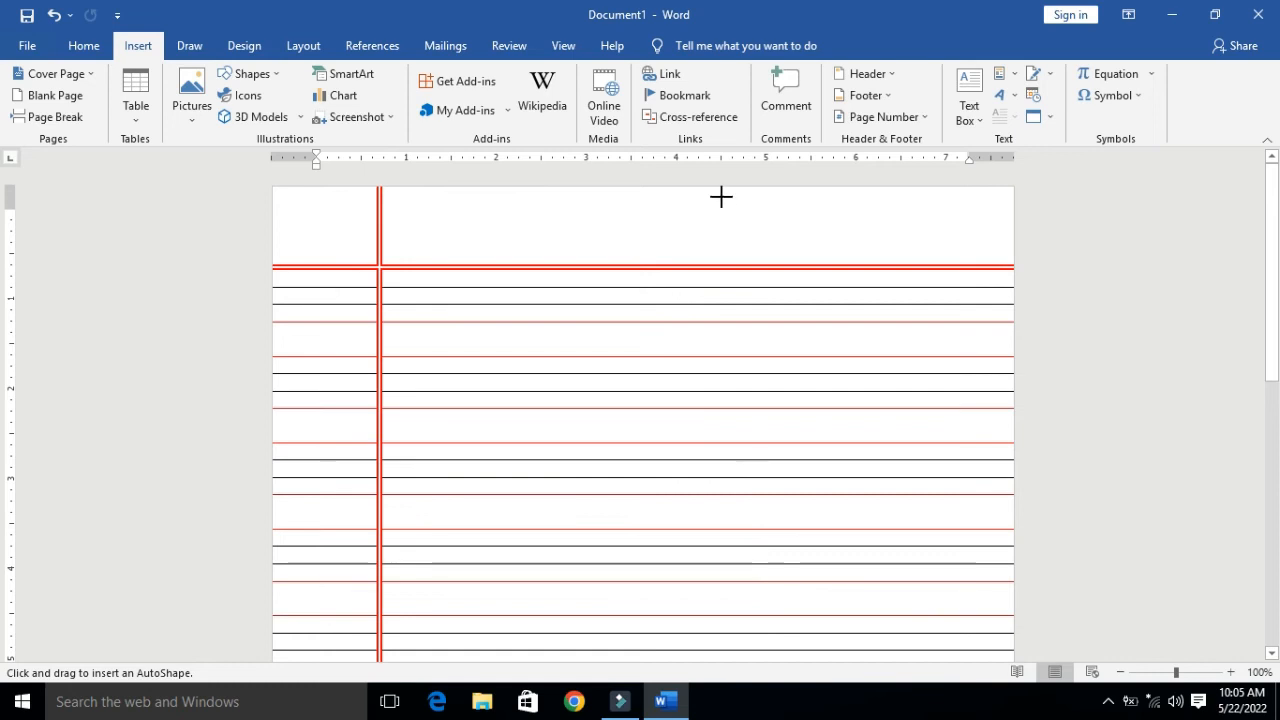
{"action": "left_click_drag", "start_coordinate": [727, 193], "coordinate": [898, 259]}
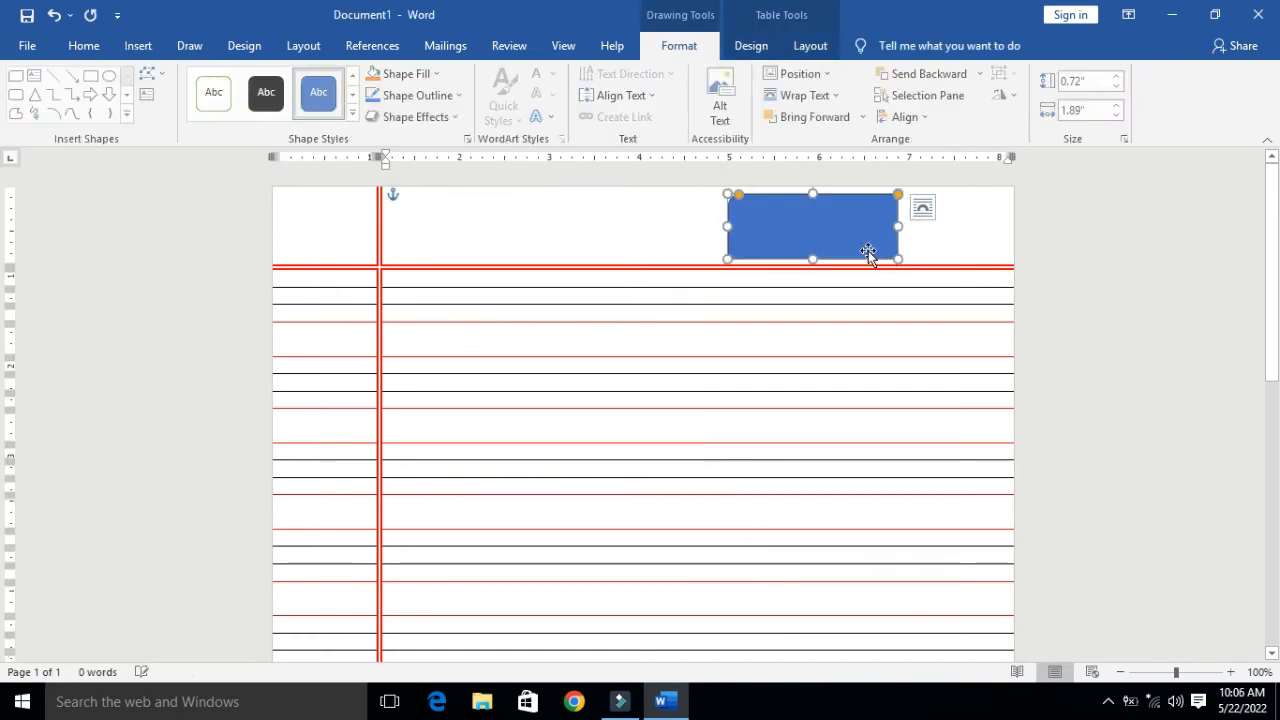
- Give the header shape the white-filled, black-outlined preset style and change its outline colour to red
{"action": "left_click", "coordinate": [355, 113]}
{"action": "left_click", "coordinate": [213, 134]}
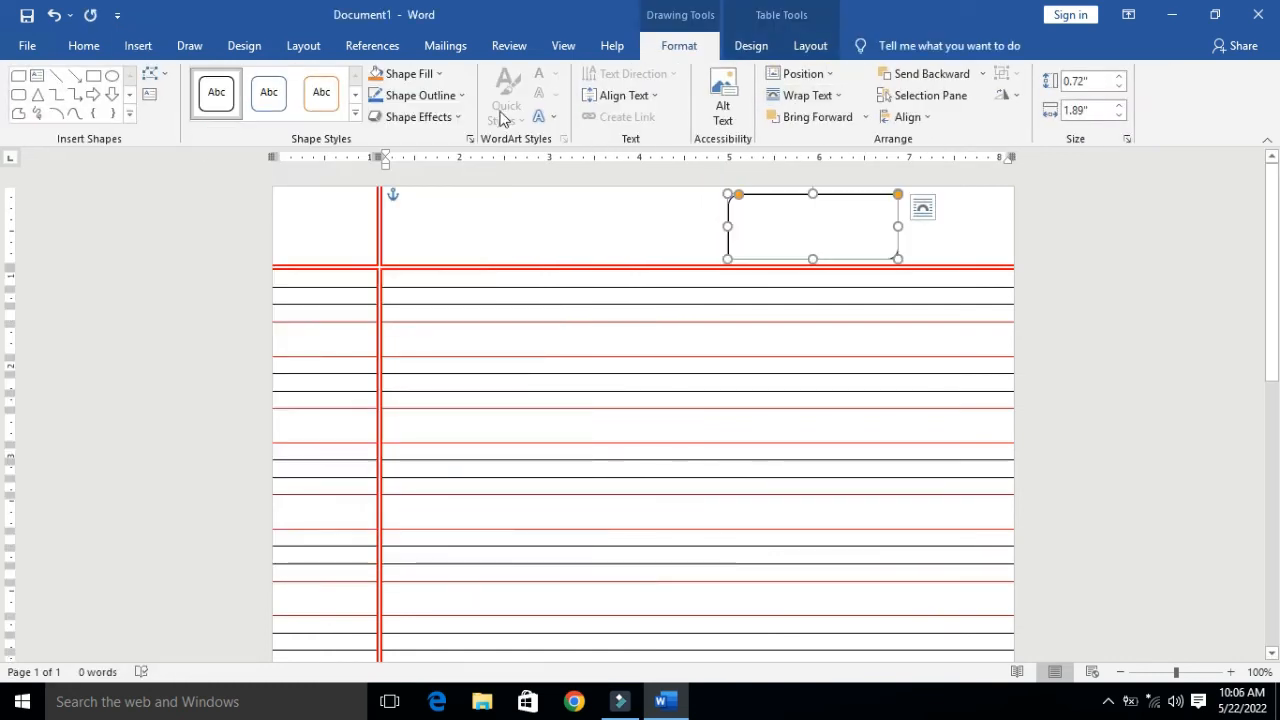
{"action": "left_click", "coordinate": [459, 96]}
{"action": "left_click", "coordinate": [389, 240]}
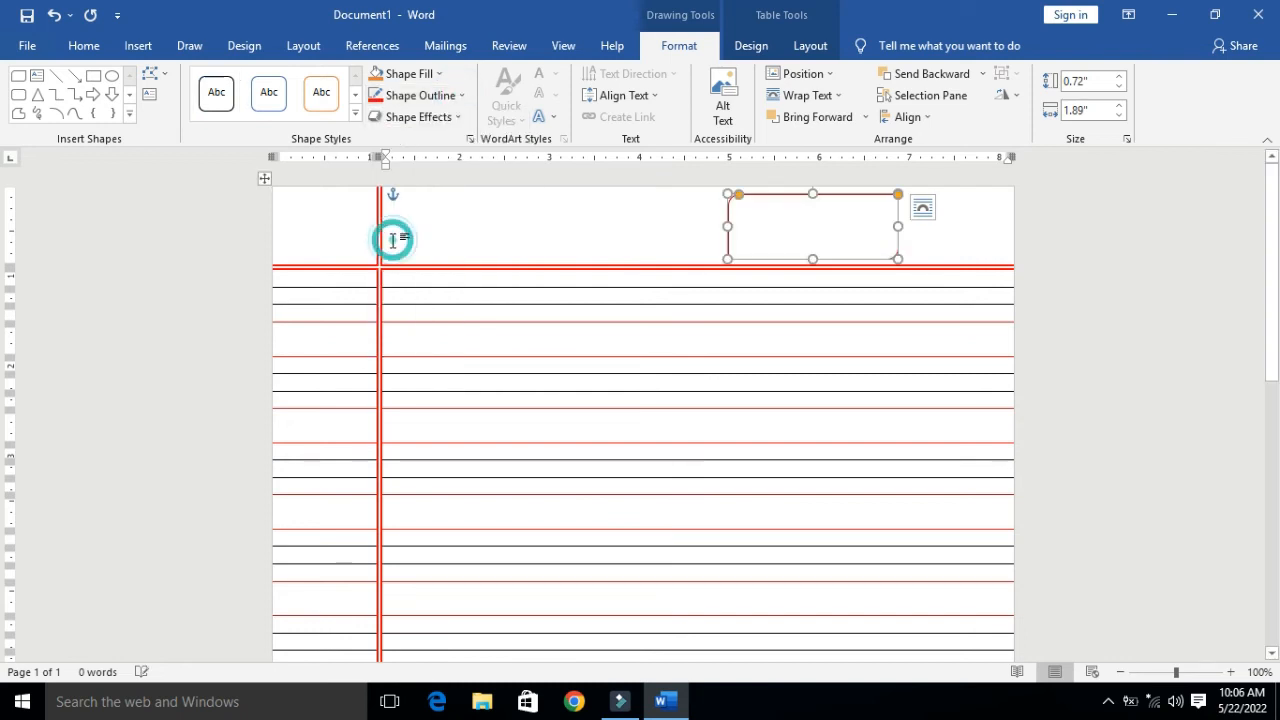
- Add top-aligned red text to the header shape, with a dotted "Page" line and a dotted "Date" line separated by slashes
{"action": "right_click", "coordinate": [765, 228]}
{"action": "left_click", "coordinate": [845, 328]}
{"action": "left_click", "coordinate": [652, 95]}
{"action": "left_click", "coordinate": [654, 132]}
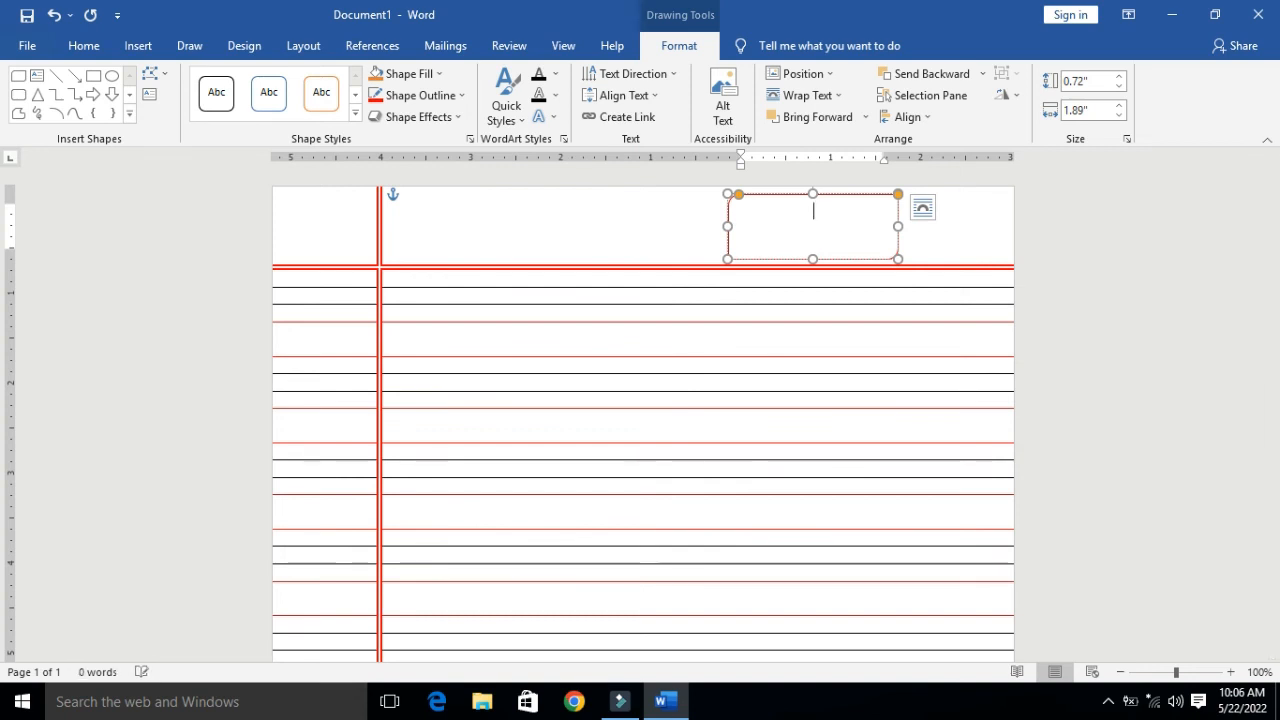
{"action": "left_click", "coordinate": [83, 46]}
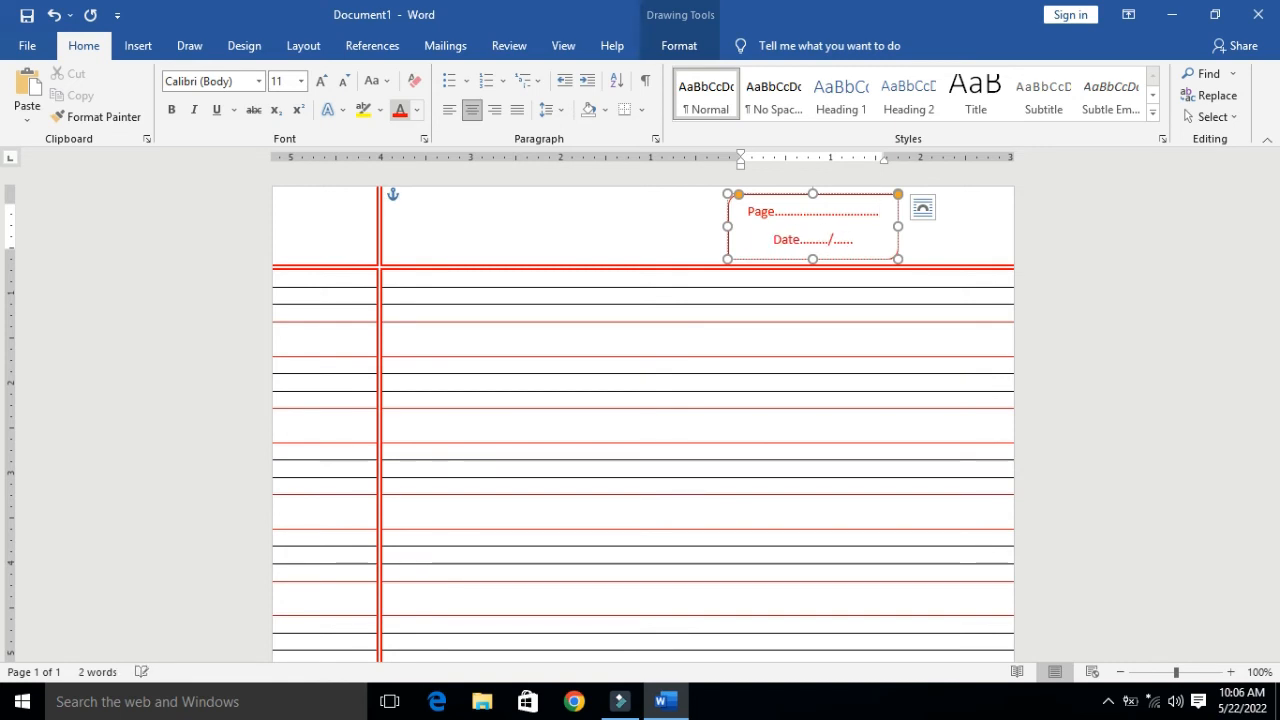
{"action": "key", "text": "BackSpace"}
- Move the Page and Date box about 0.4" to the right within the header and deselect it
{"action": "left_click", "coordinate": [813, 194]}
{"action": "left_click_drag", "start_coordinate": [813, 194], "coordinate": [851, 192]}
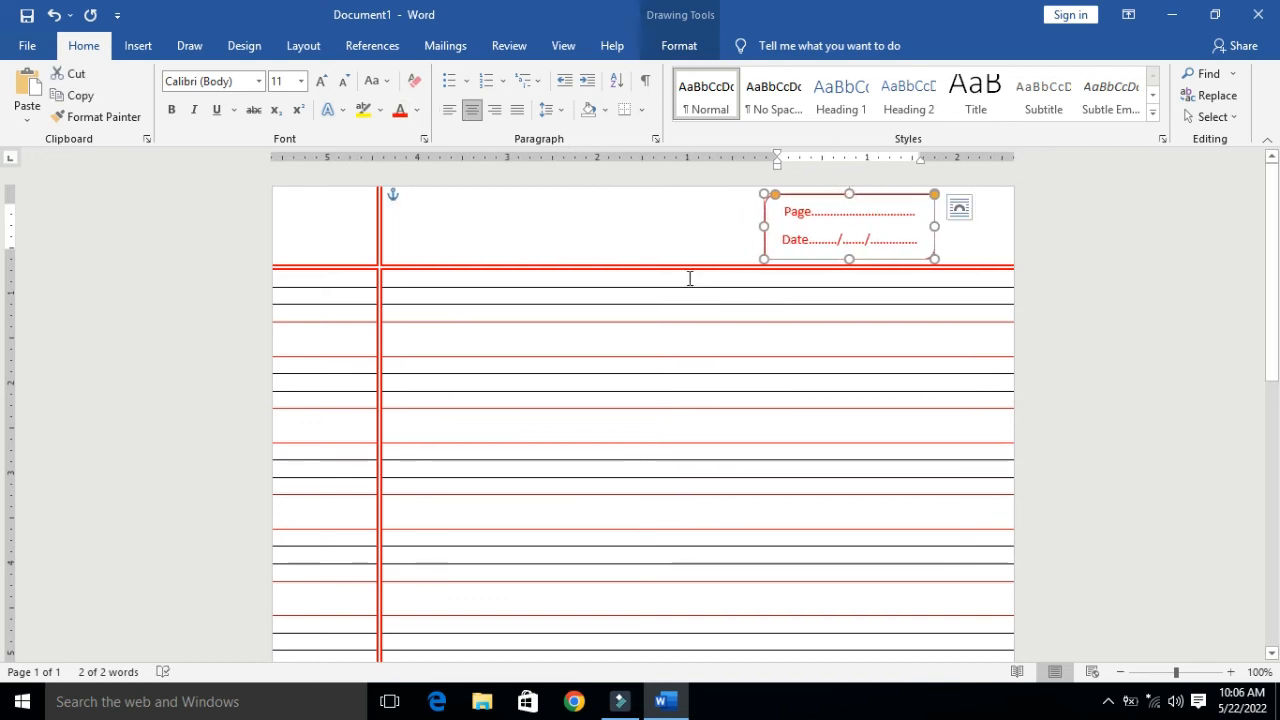
{"action": "left_click", "coordinate": [602, 241]}
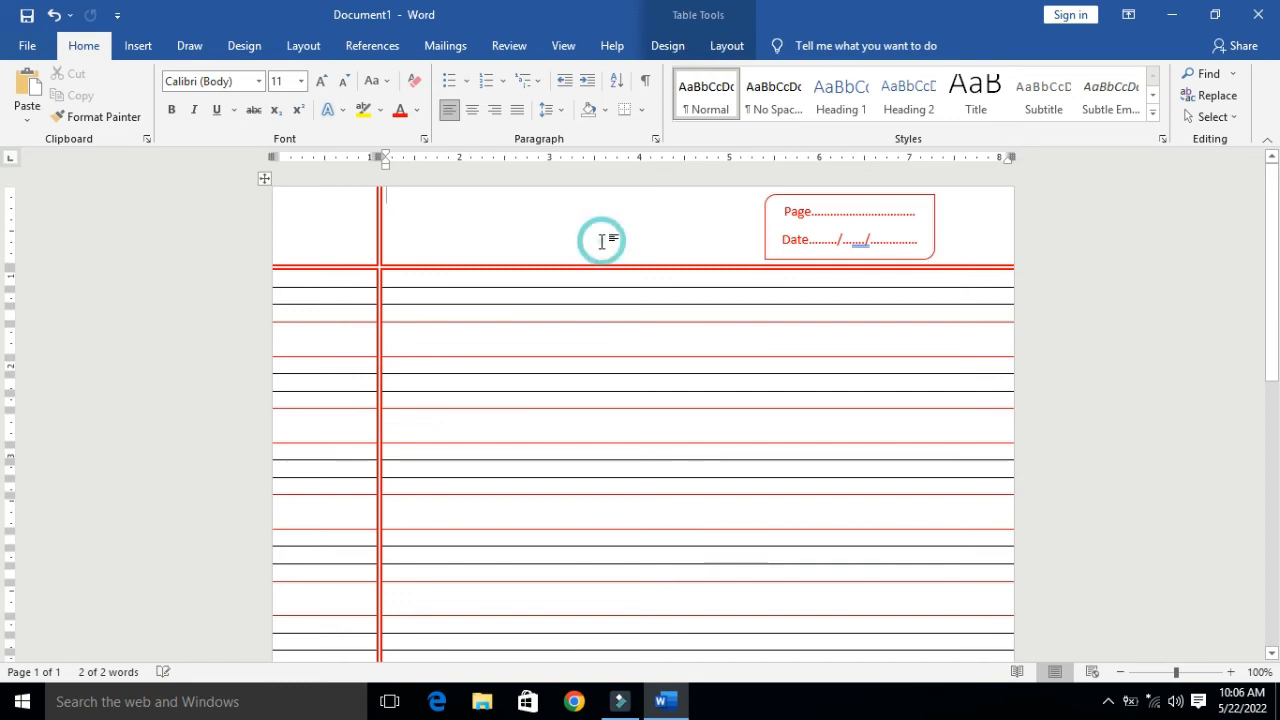
- Export the sheet as a PDF named Doc1 to the Desktop, replacing the existing file
{"action": "left_click", "coordinate": [27, 47]}
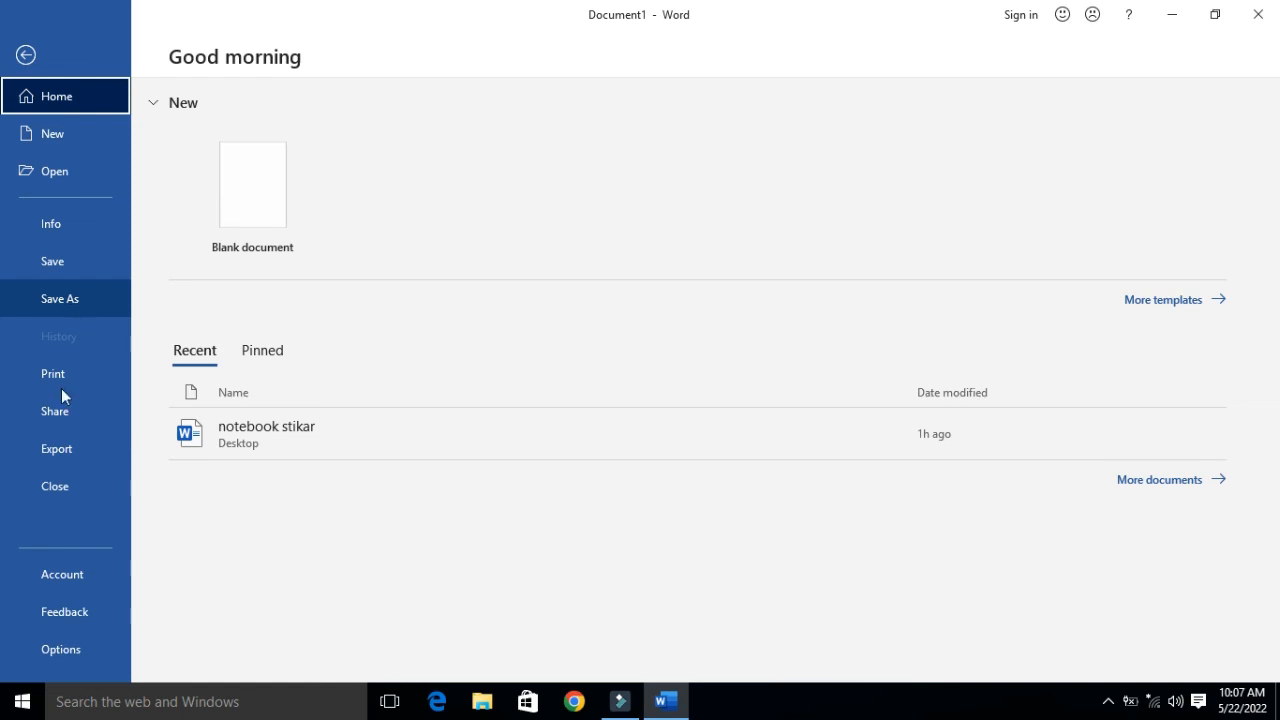
{"action": "left_click", "coordinate": [61, 467]}
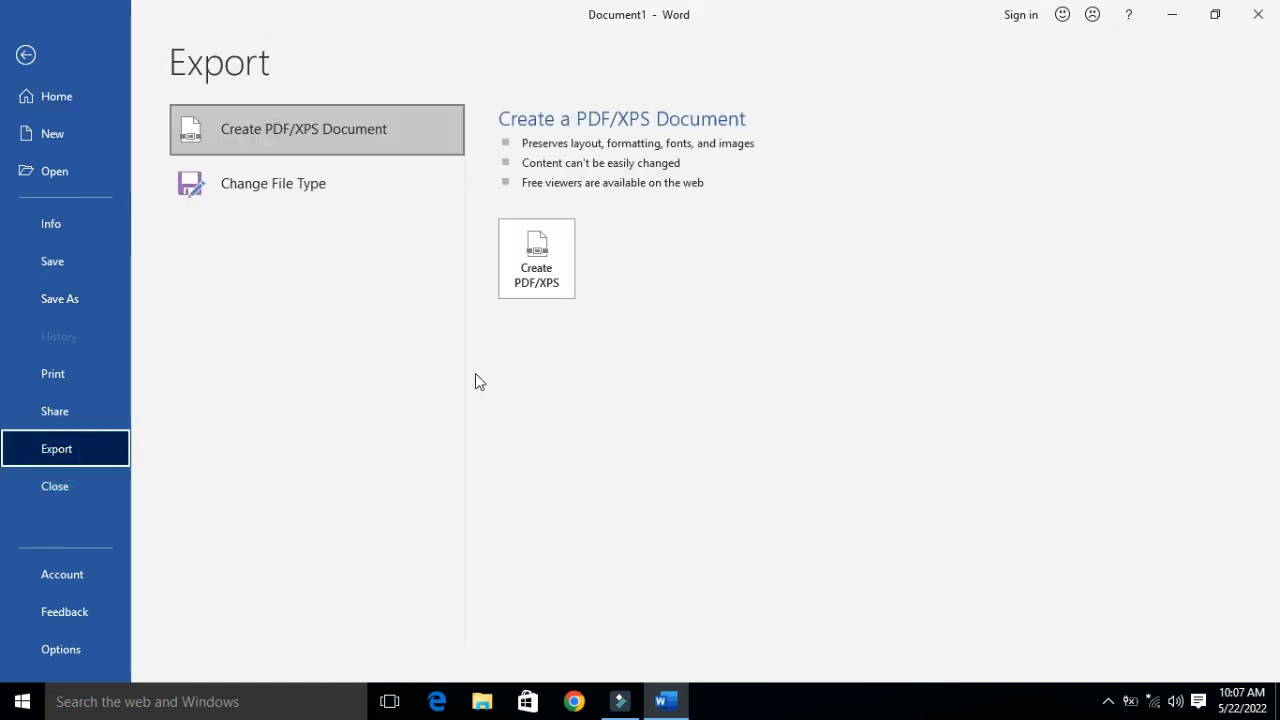
{"action": "left_click", "coordinate": [537, 258]}
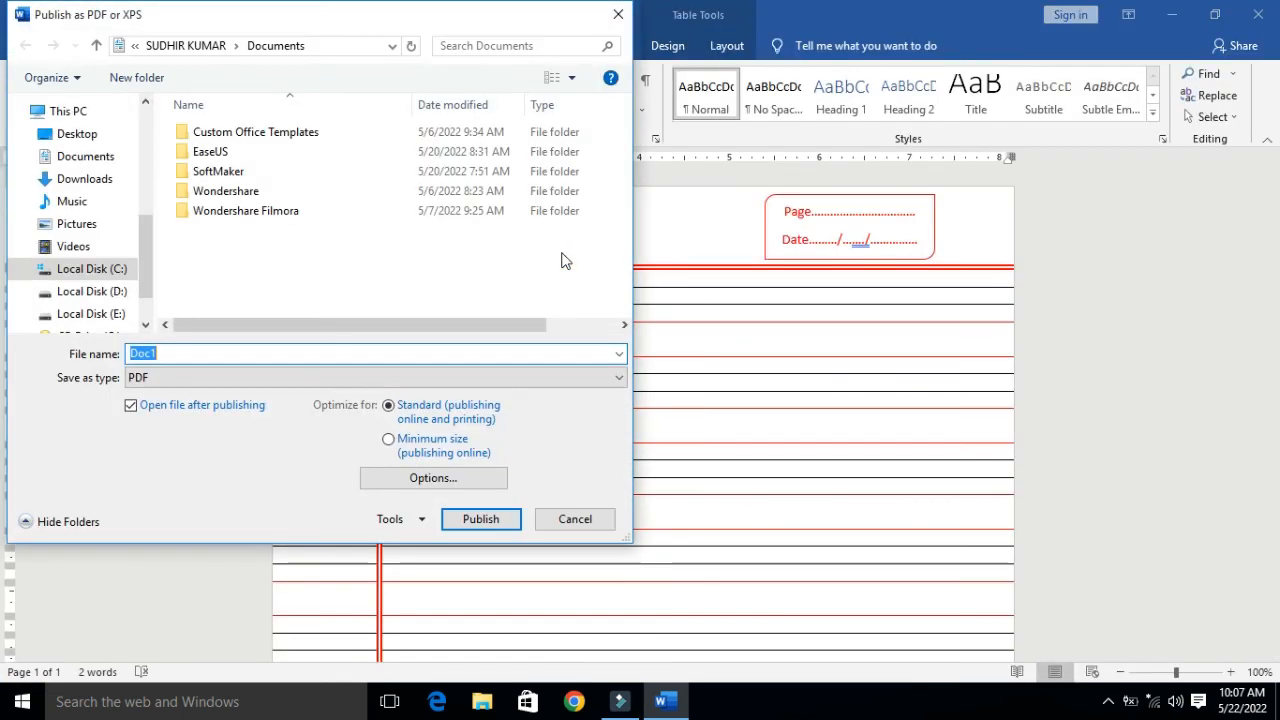
{"action": "left_click", "coordinate": [80, 133]}
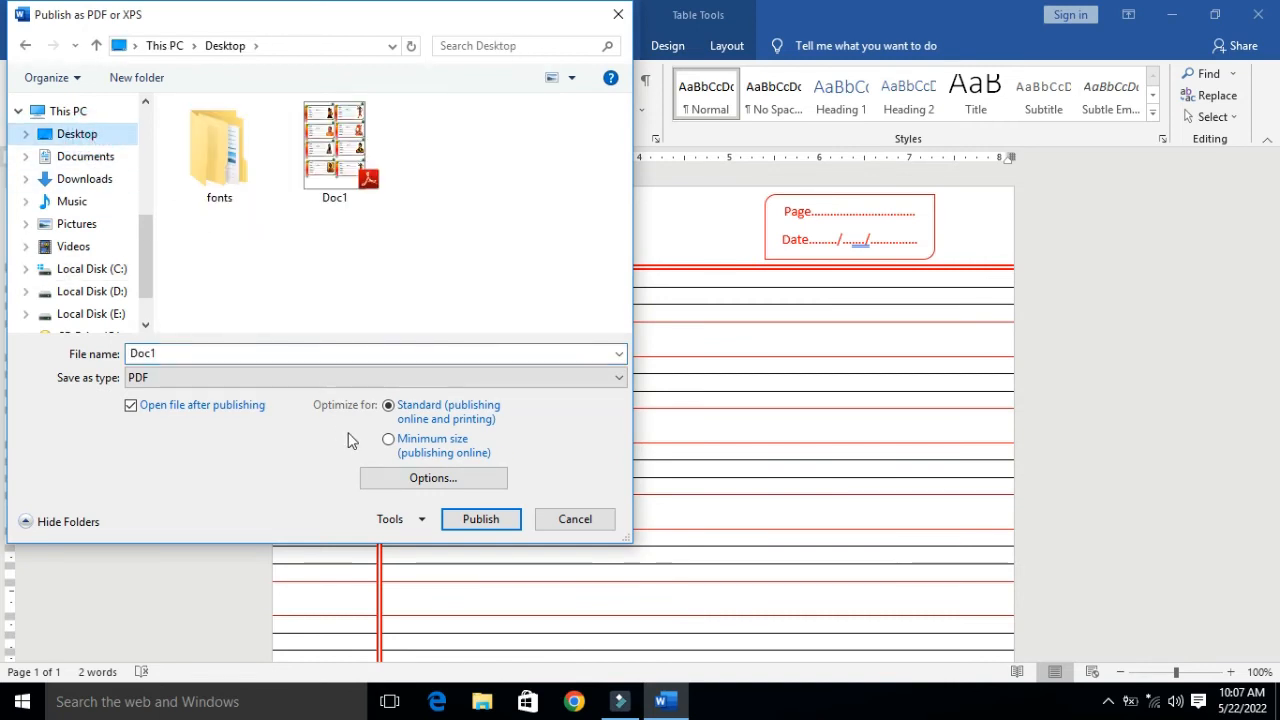
{"action": "left_click", "coordinate": [498, 522]}
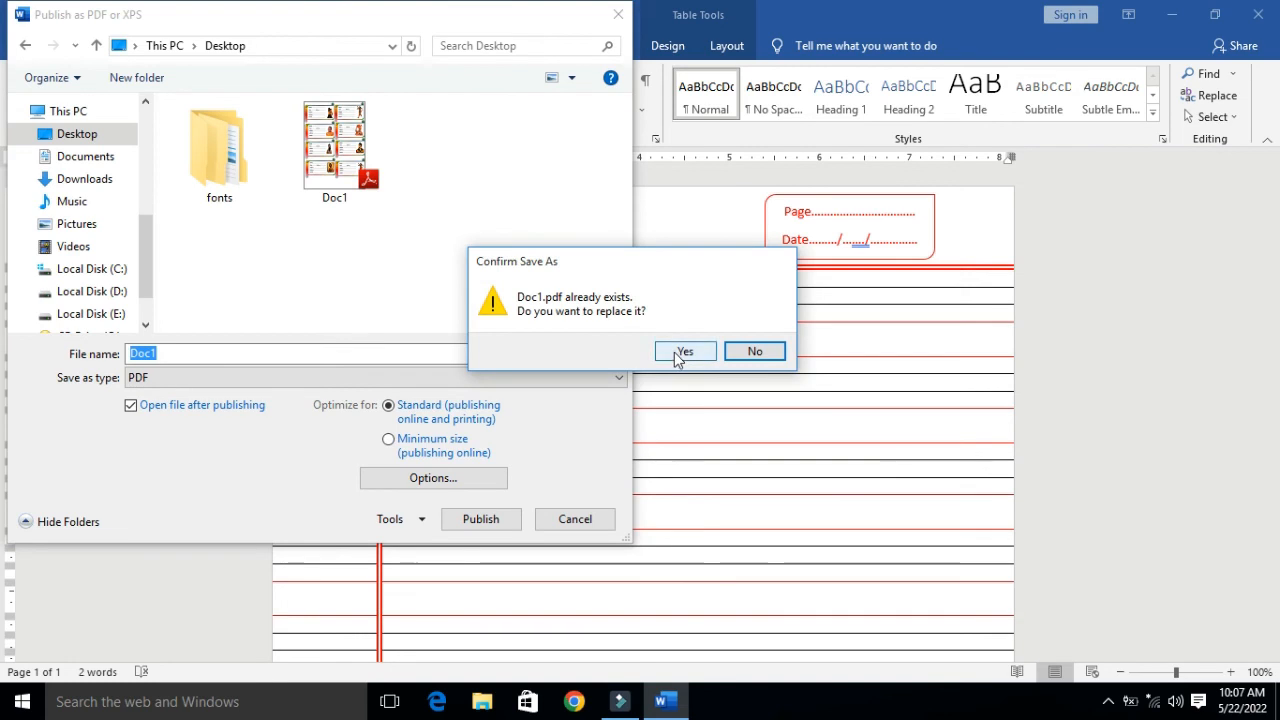
{"action": "left_click", "coordinate": [677, 353]}
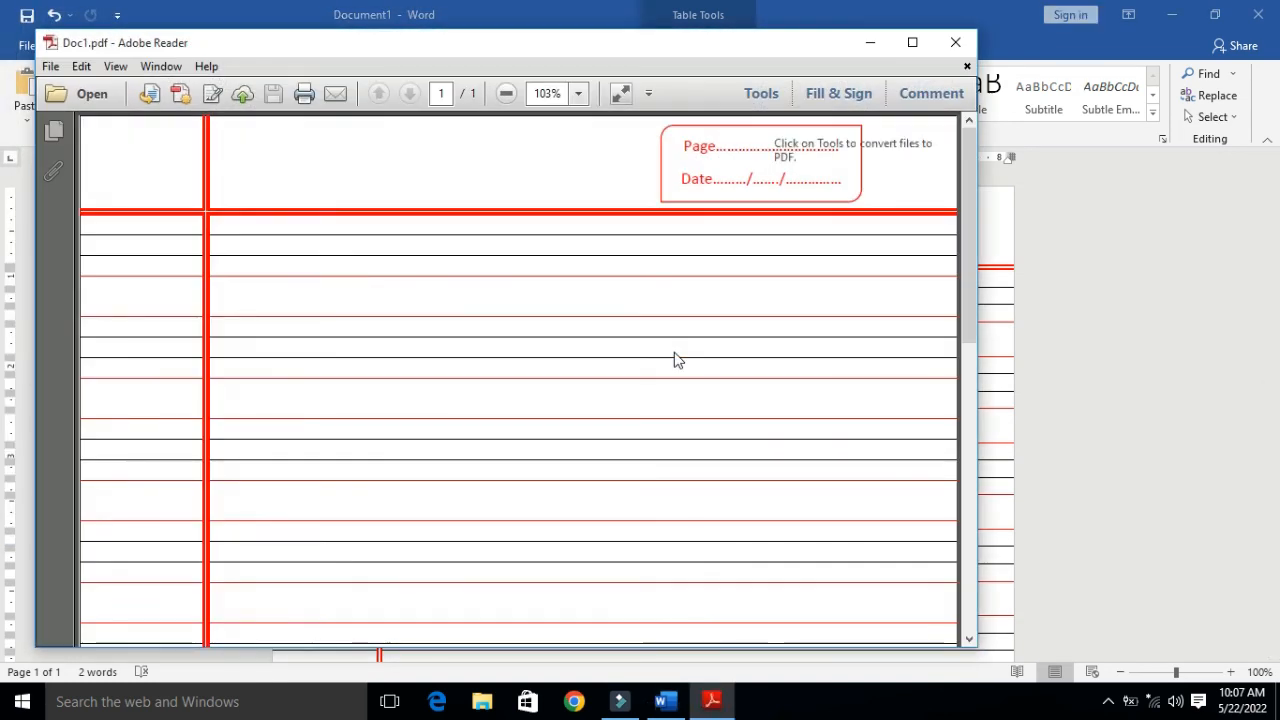
- Review the exported Doc1.pdf in a maximized Adobe Reader window, dismissing the Tools tip
{"action": "left_click", "coordinate": [910, 44]}
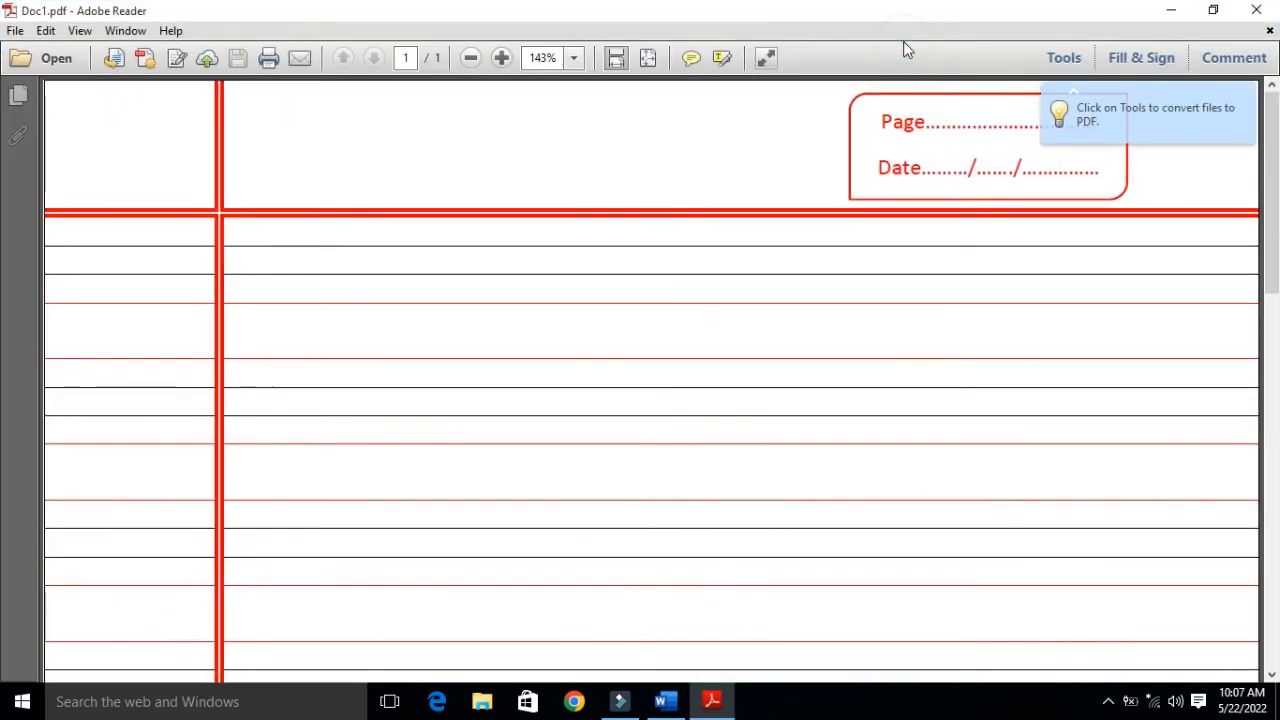
{"action": "left_click_drag", "start_coordinate": [1276, 262], "coordinate": [1279, 334]}
{"action": "left_click_drag", "start_coordinate": [2, 340], "coordinate": [1249, 157]}
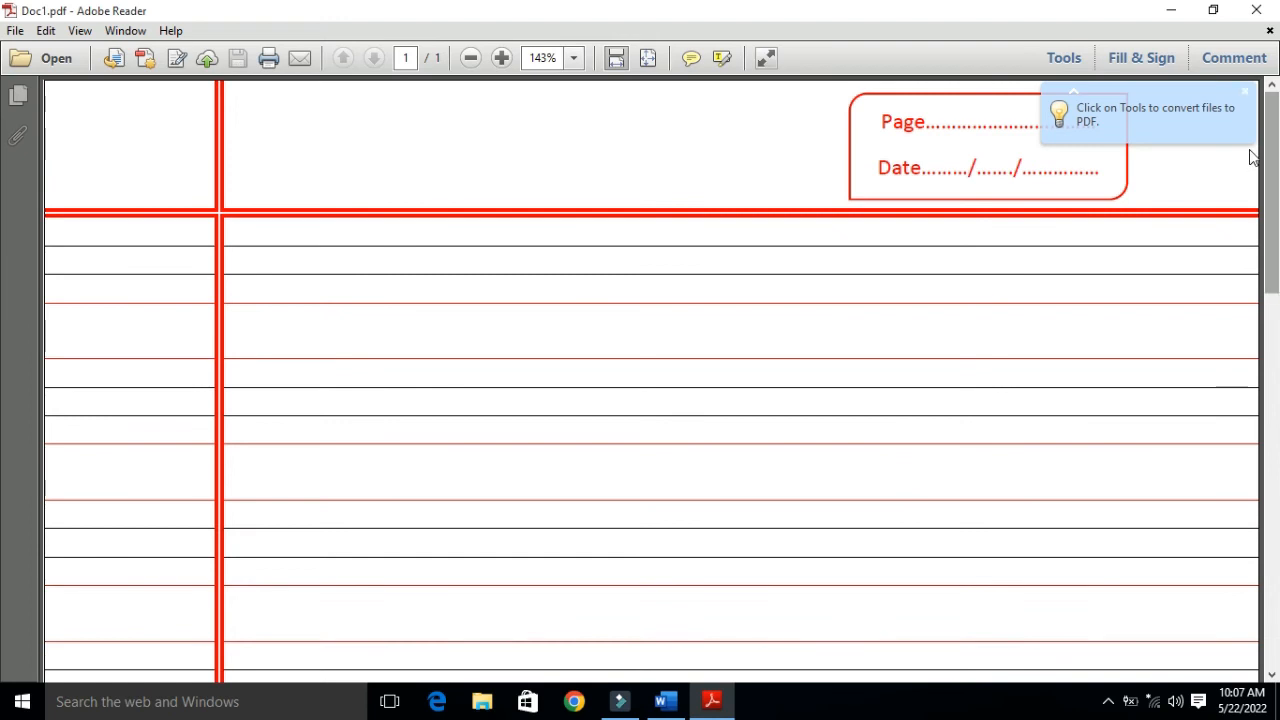
{"action": "left_click", "coordinate": [1245, 93]}
{"action": "left_click_drag", "start_coordinate": [1276, 175], "coordinate": [1262, 110]}
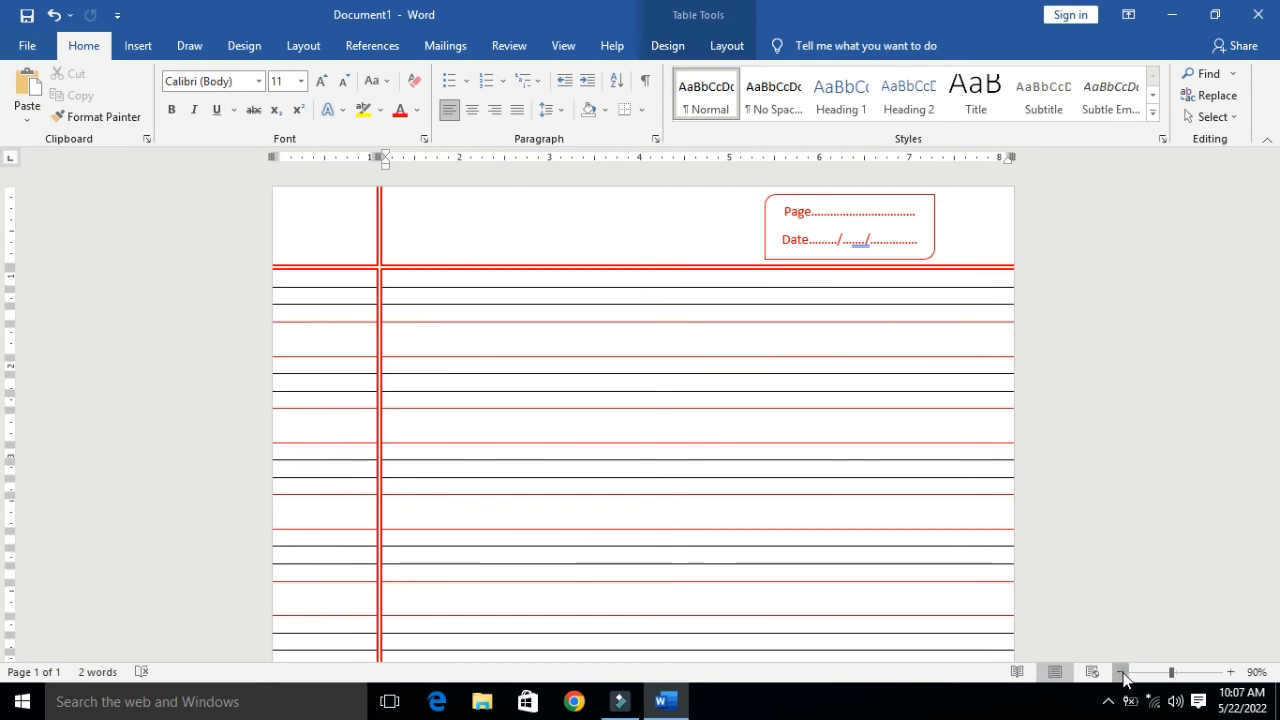
- Switch back to the Word document and examine the whole ruled page at 40% and 50% zoom
{"action": "left_click", "coordinate": [1121, 673]}
{"action": "left_click", "coordinate": [1121, 673]}
{"action": "left_click", "coordinate": [1121, 673]}
{"action": "left_click", "coordinate": [1121, 673]}
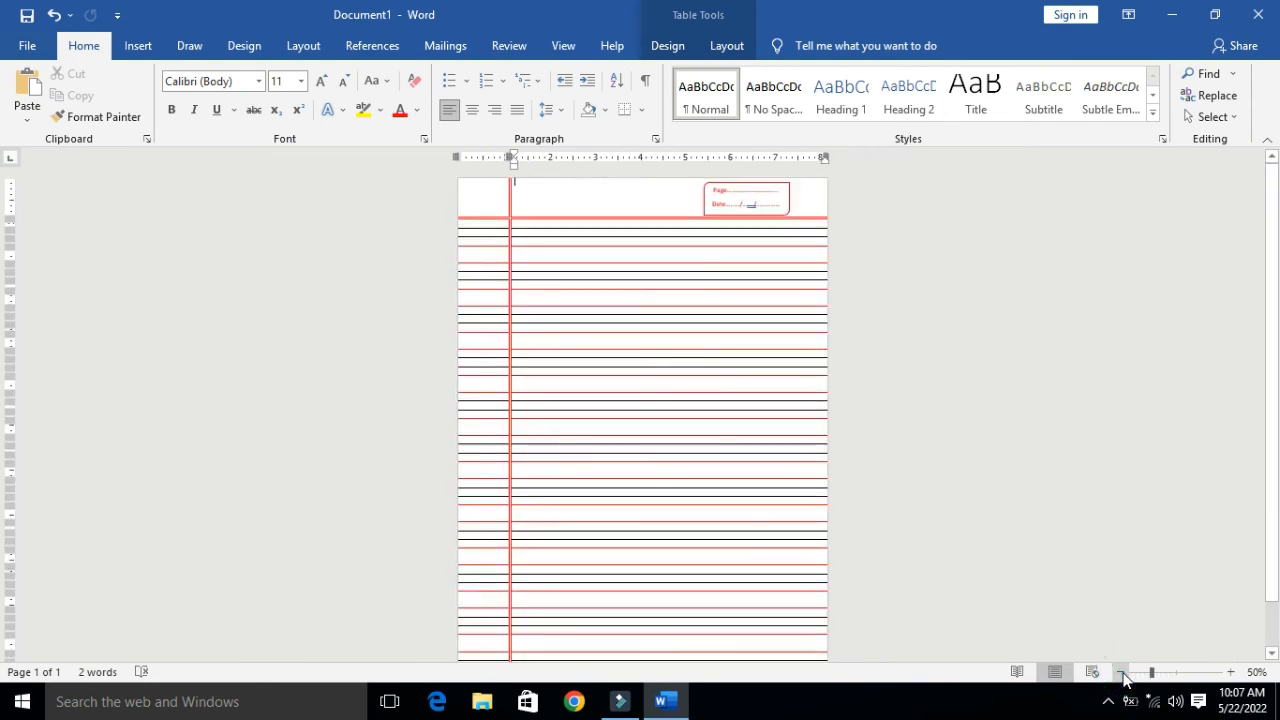
{"action": "left_click", "coordinate": [1121, 673]}
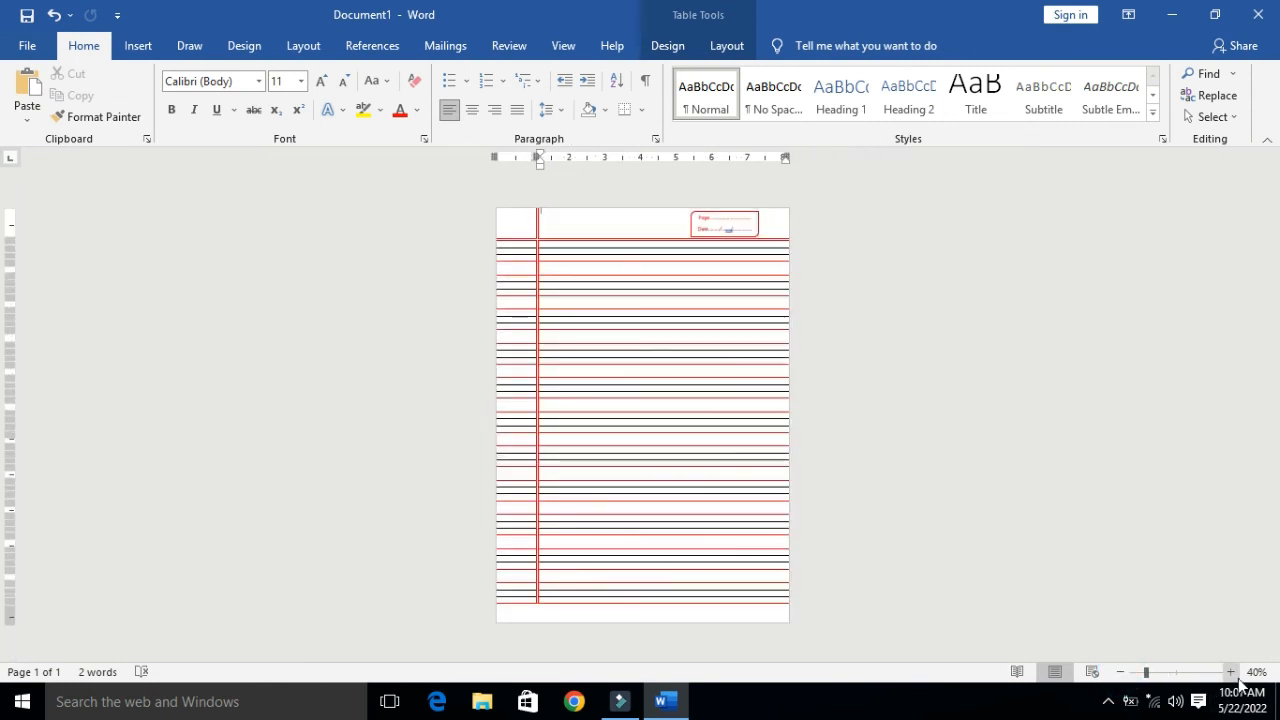
{"action": "left_click", "coordinate": [1232, 673]}
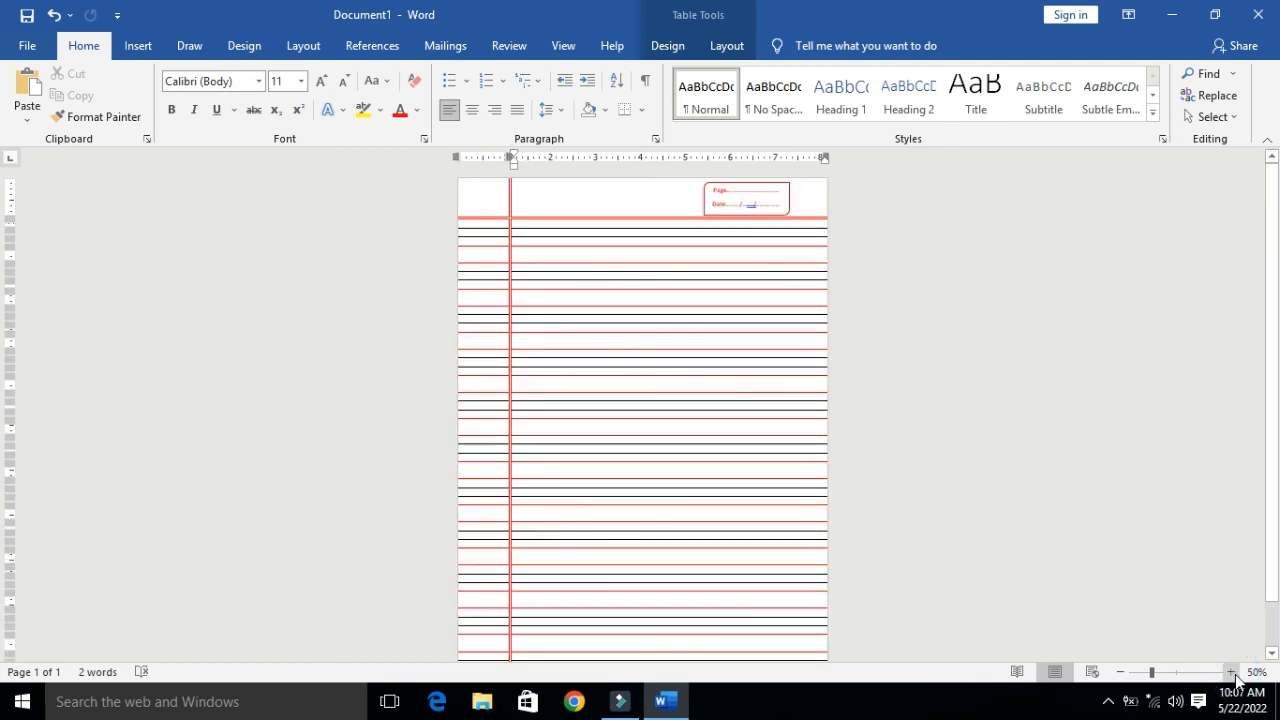
{"action": "scroll", "coordinate": [3, 540], "scroll_direction": "down", "scroll_amount": 2}
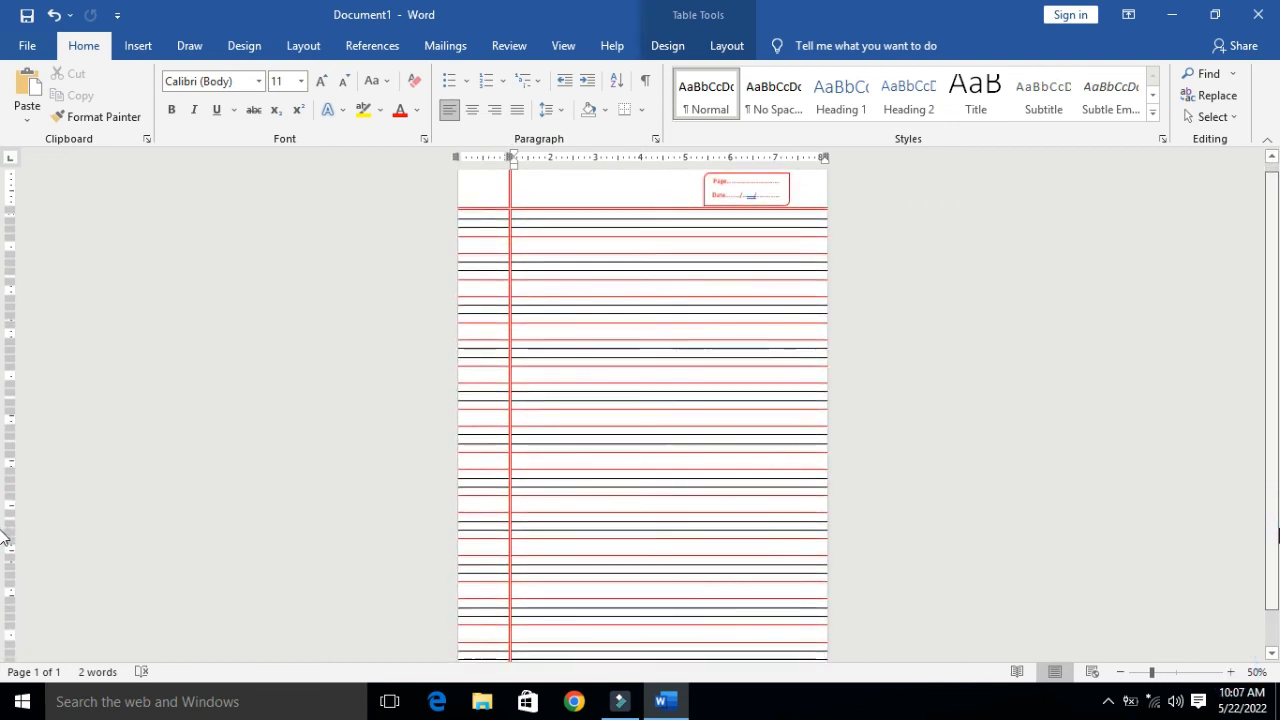